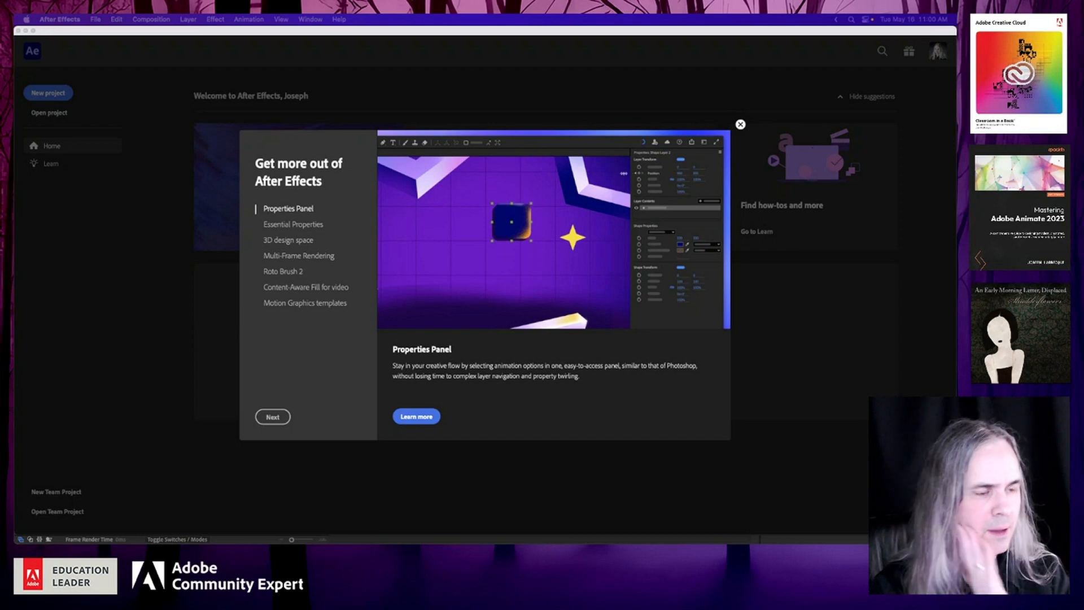
Dismiss the feature introduction and start a new project.
left_click(740, 124)
left_click(740, 124)
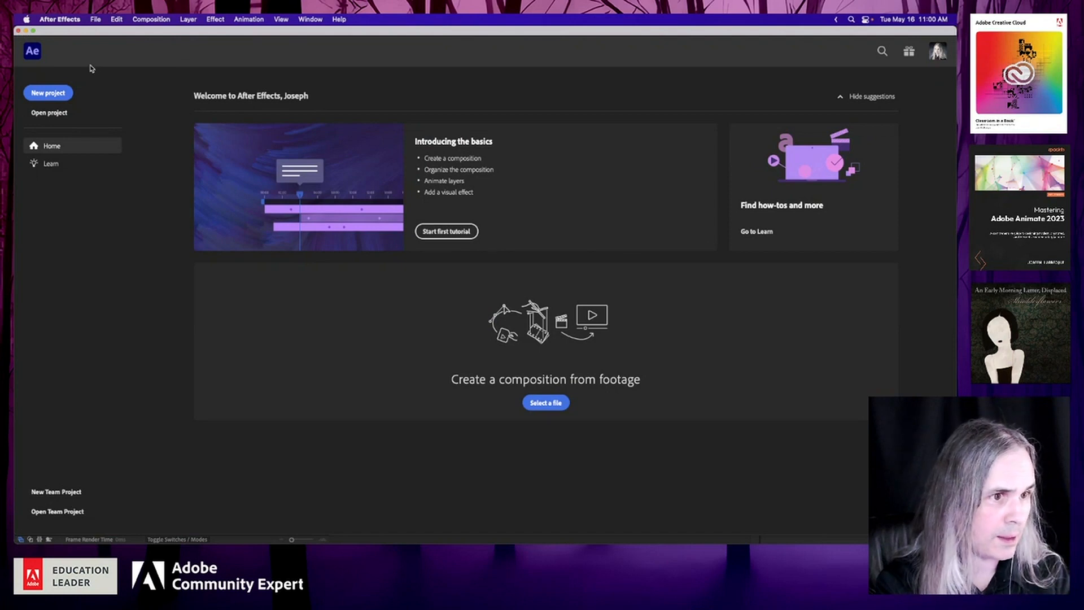
left_click(49, 94)
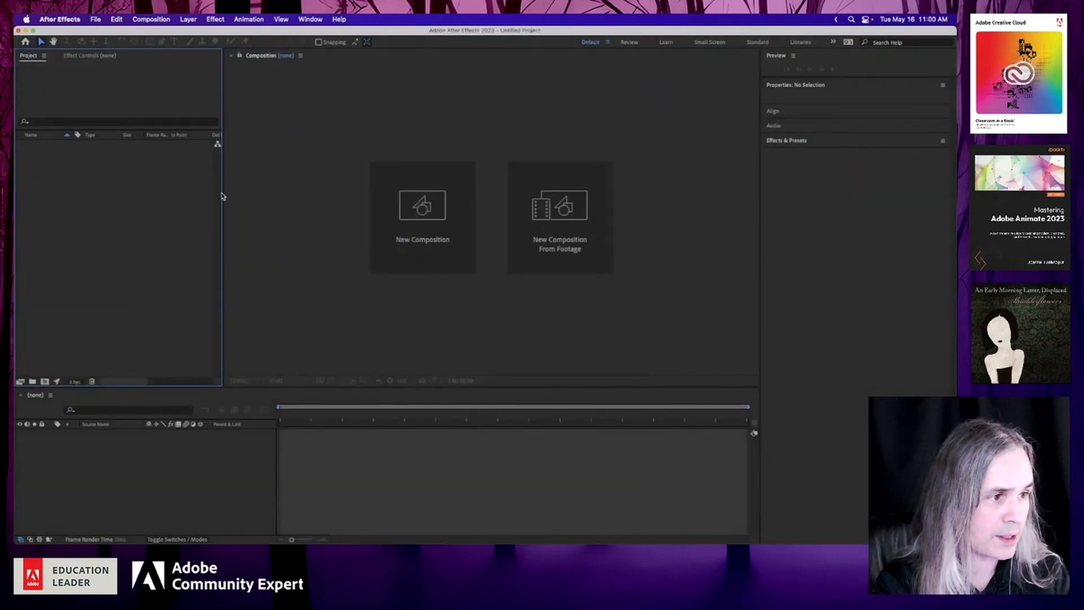
Create a 1280x720, 30 fps composition with its duration set to 0:00:07:00.
left_click(288, 251)
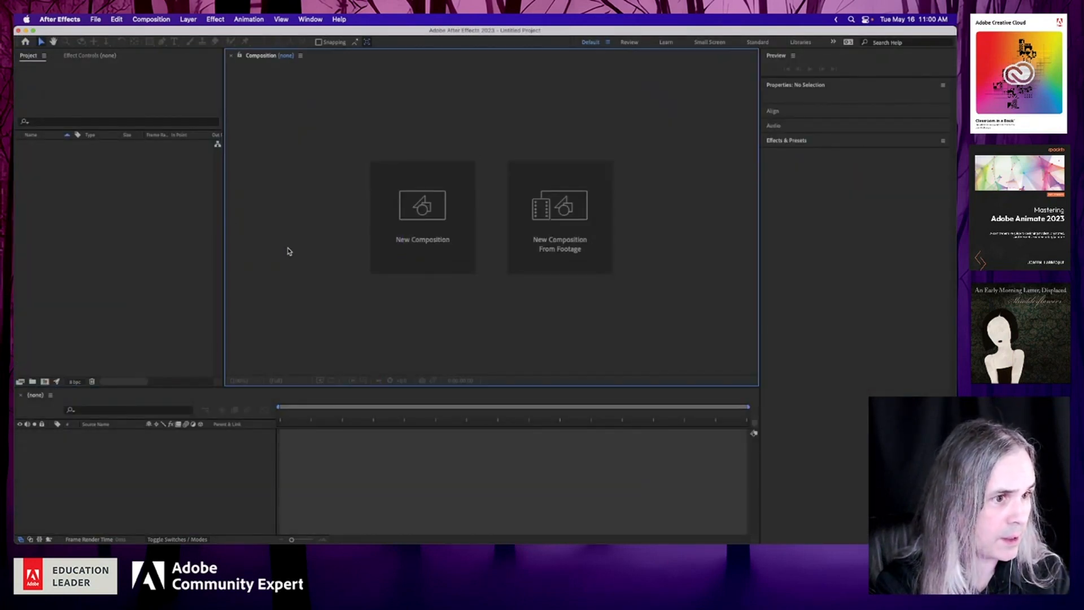
left_click(428, 216)
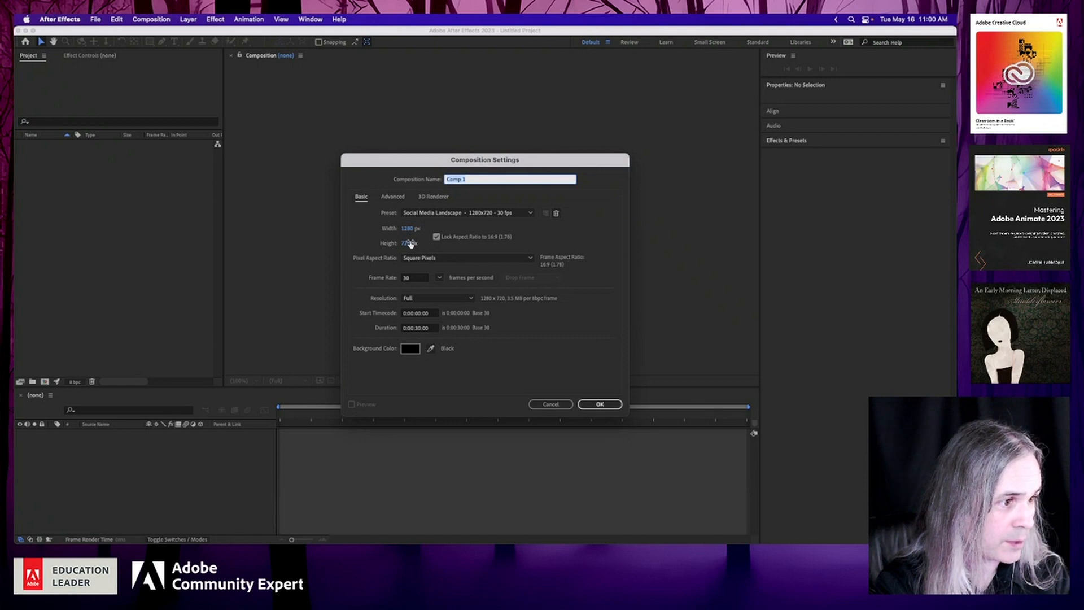
left_click(419, 328)
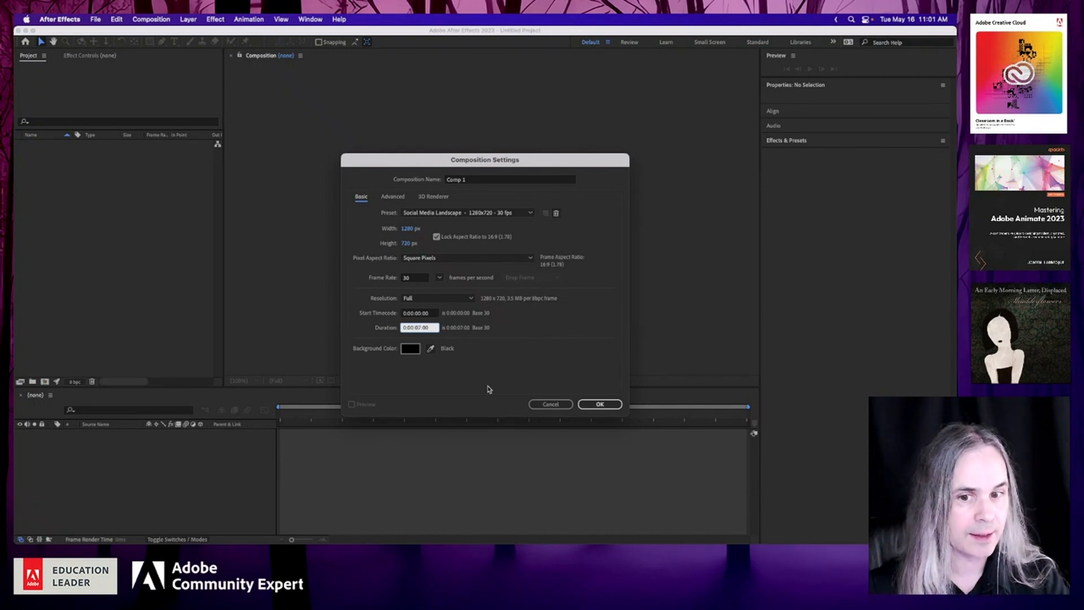
left_click(600, 407)
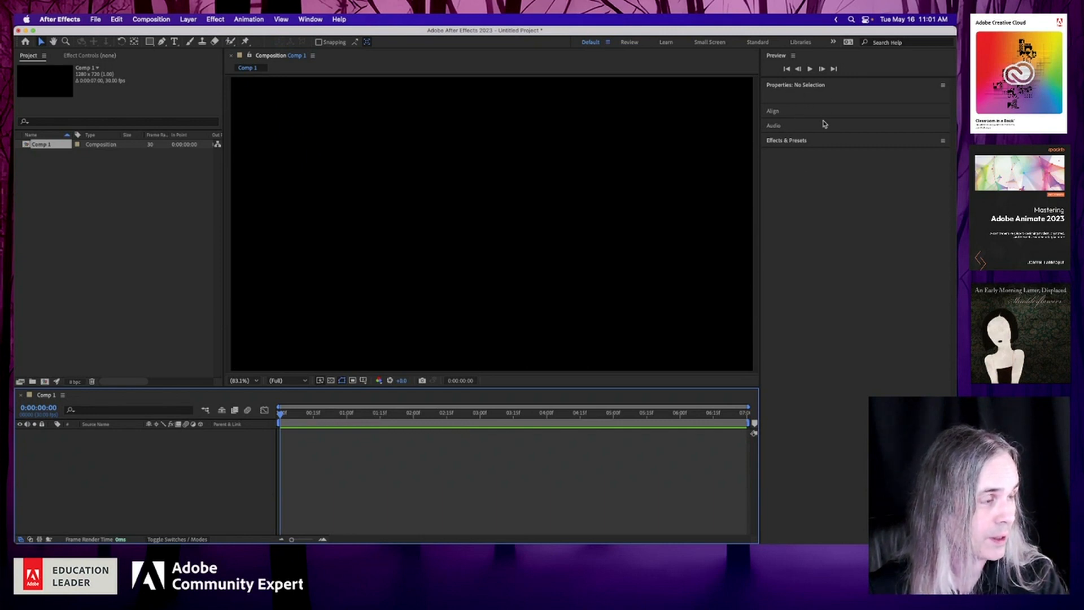
left_click(312, 20)
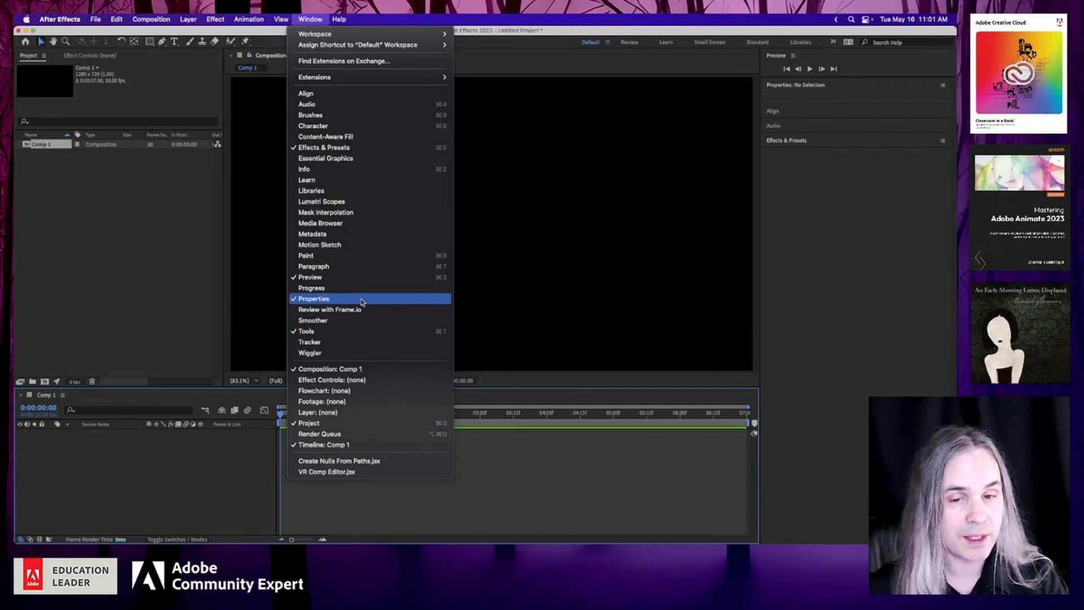
left_click(862, 269)
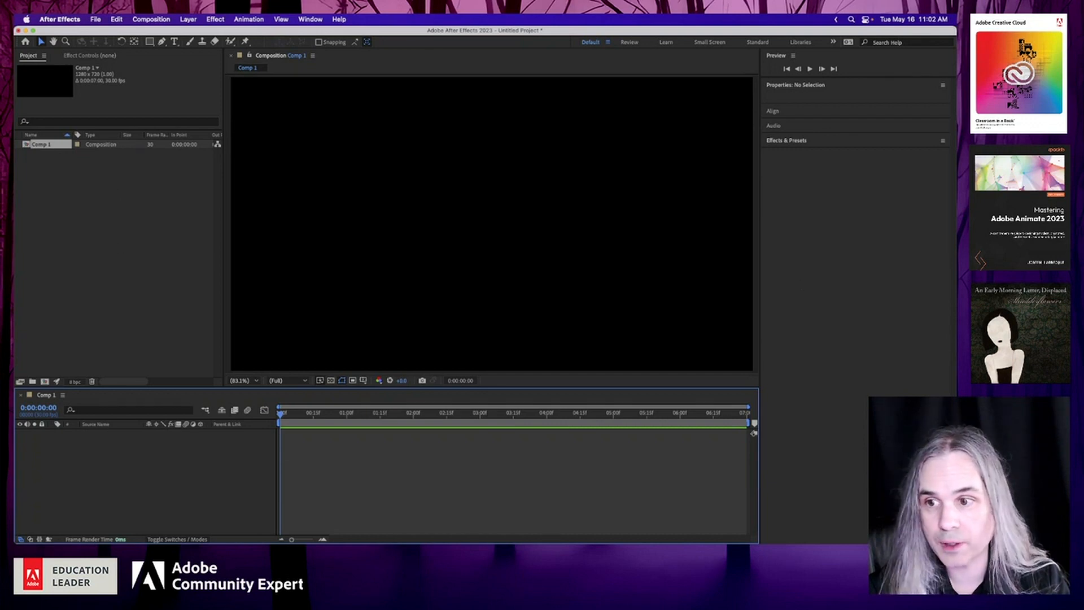
Import AdobeStock_298243036.jpeg from the Finder and place it as a layer in Comp 1 at about position -191, 707.
key("super+Tab")
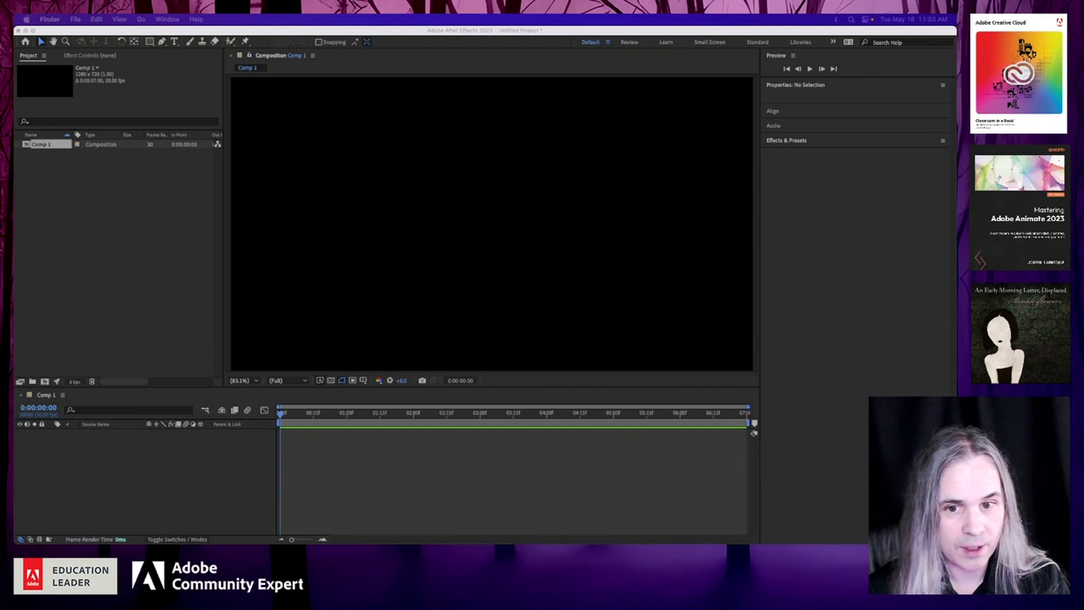
left_click_drag(149, 302, 109, 262)
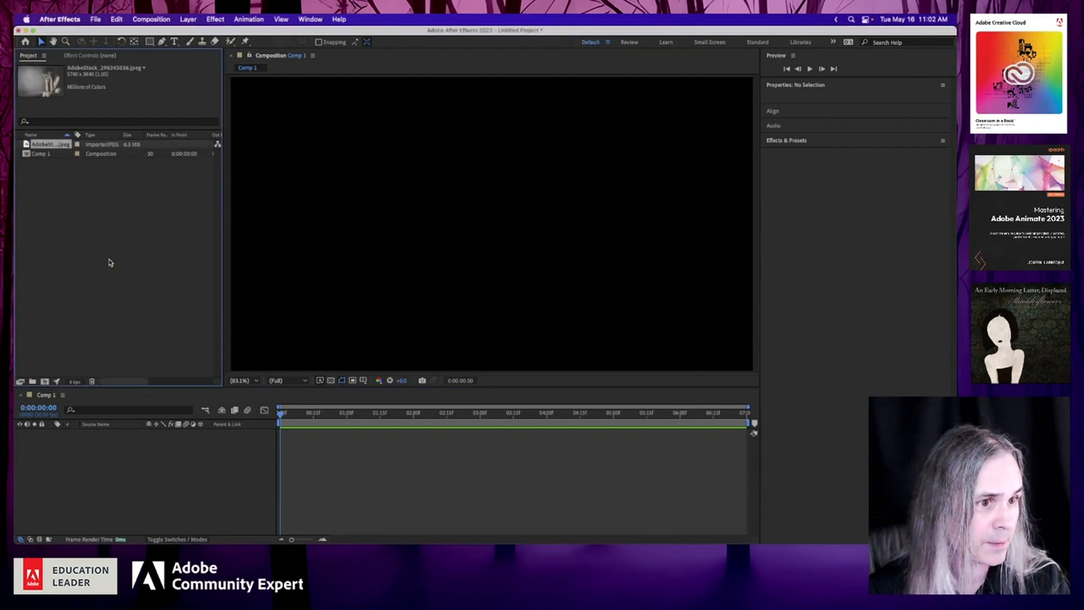
left_click_drag(39, 146, 394, 244)
left_click_drag(701, 208, 461, 330)
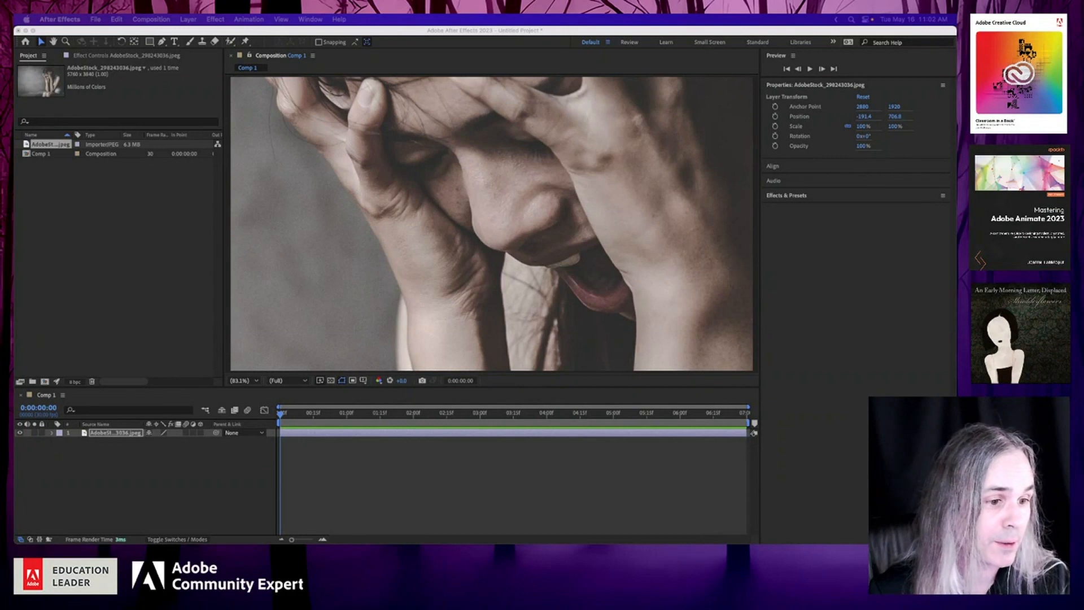
Reveal the image layer's Transform properties in the timeline.
left_click(51, 435)
left_click(51, 434)
left_click(62, 442)
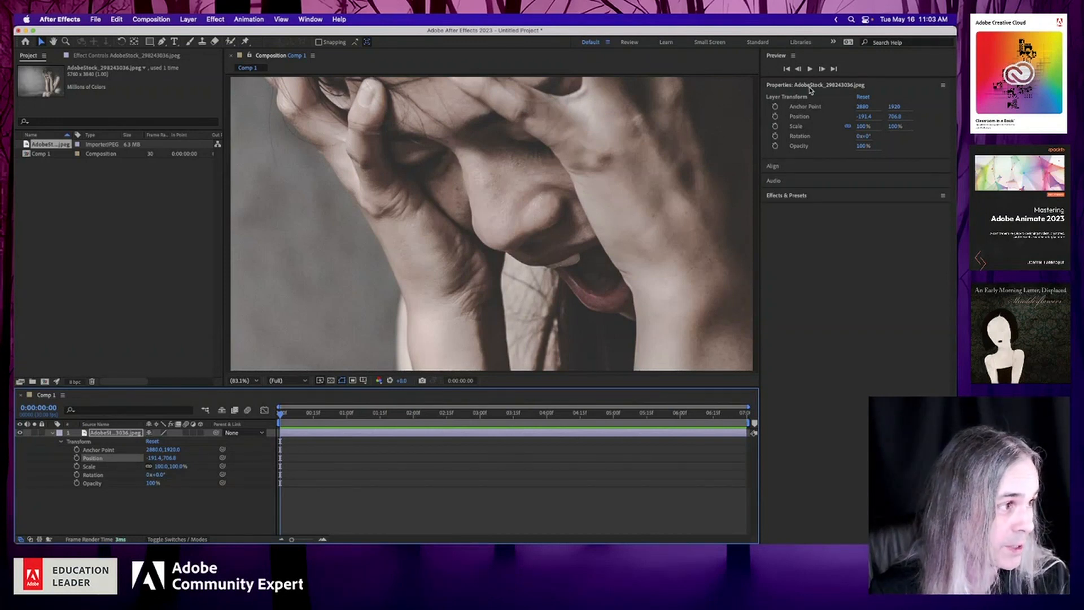
left_click(85, 434)
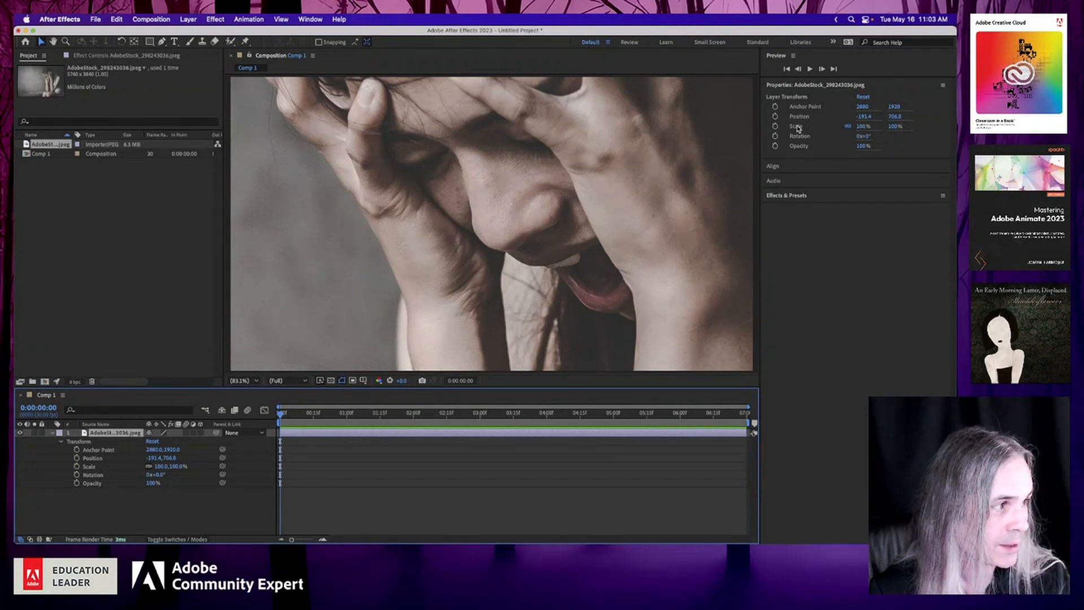
Scale the image layer to 55% and reposition it in the frame to about 249, 695.
left_click_drag(862, 128, 833, 128)
left_click_drag(600, 185, 675, 186)
left_click_drag(572, 214, 663, 216)
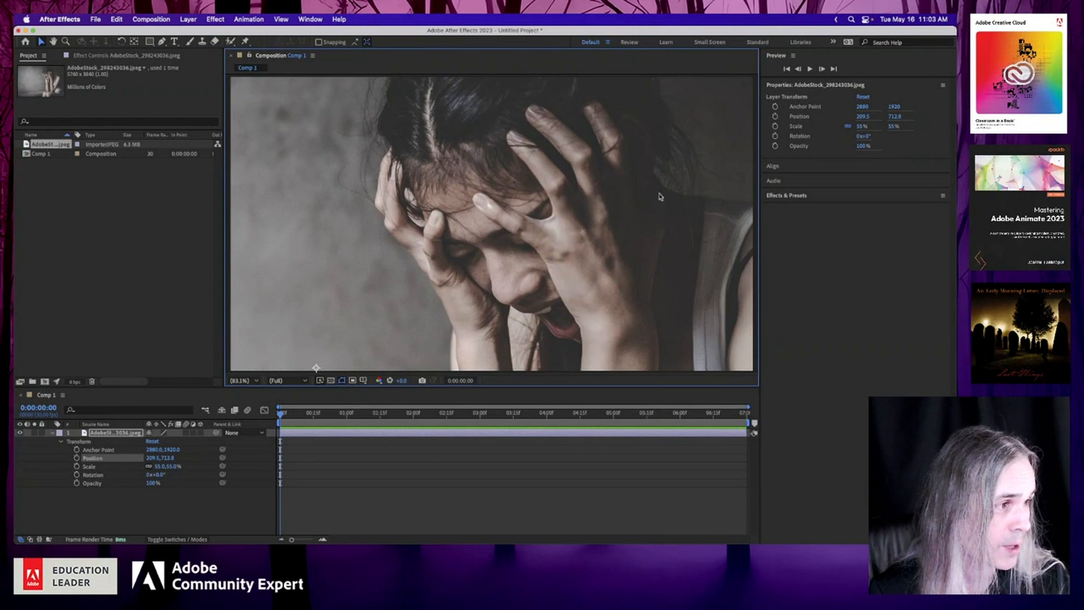
left_click_drag(599, 221, 614, 213)
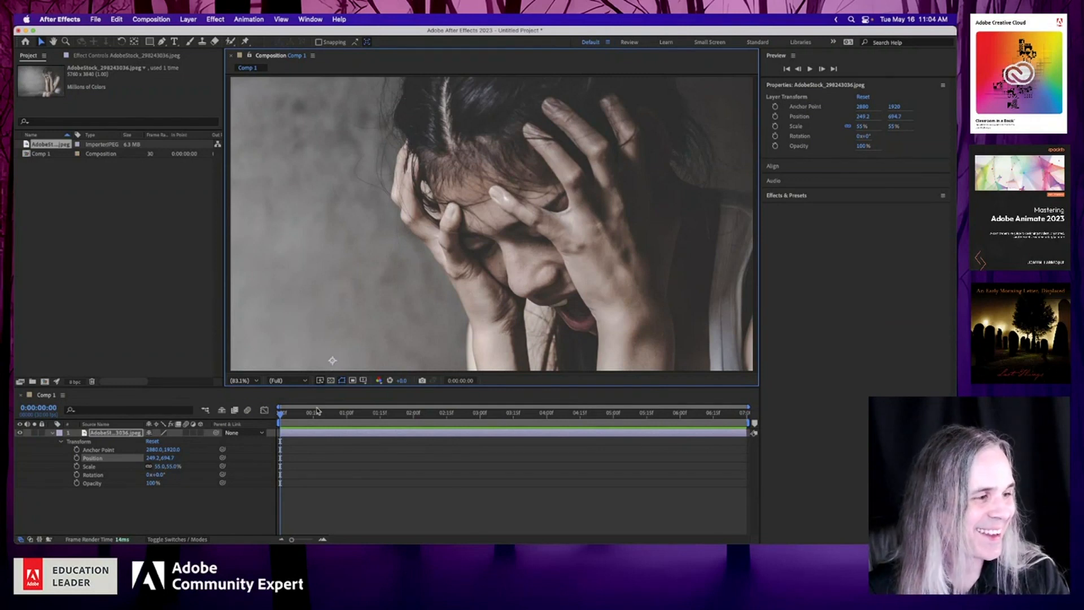
Collapse the image layer's properties and add Scale keyframes at 0:00:00:00 and 0:00:06:29.
left_click(297, 418)
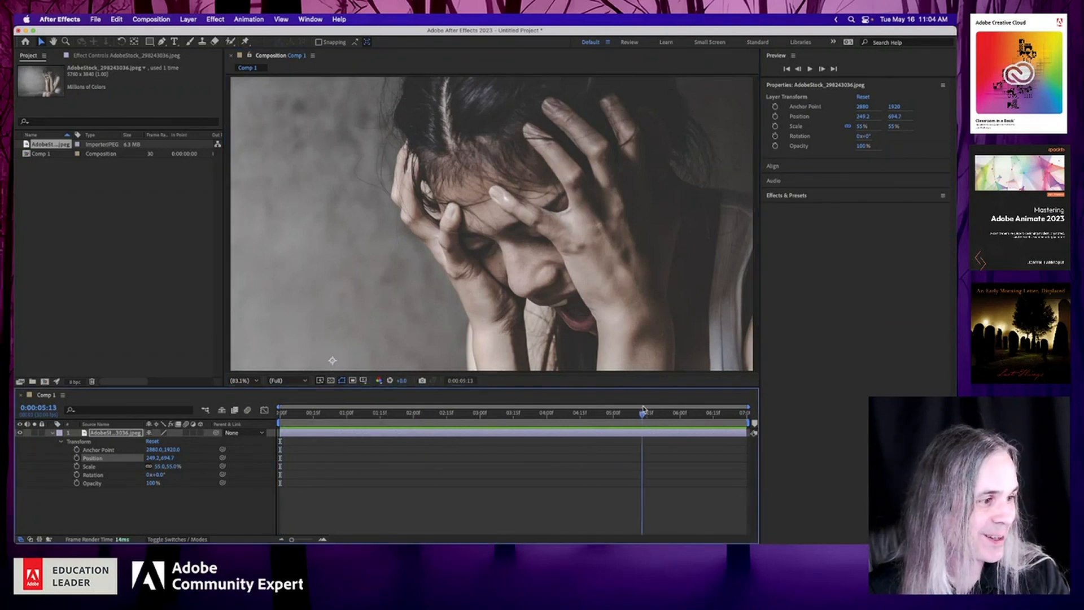
left_click_drag(296, 418, 279, 419)
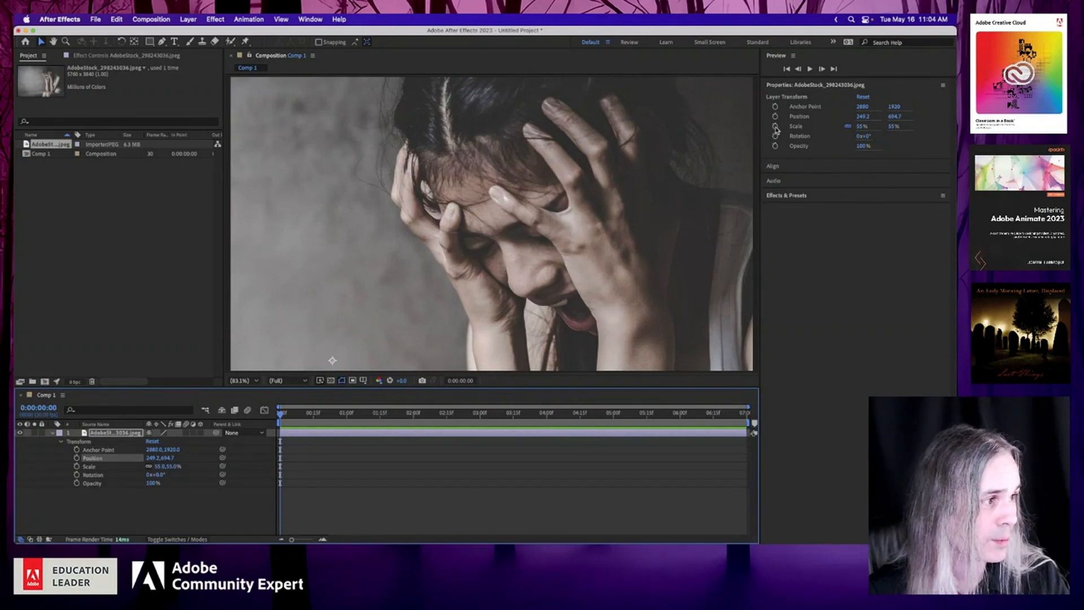
left_click(53, 433)
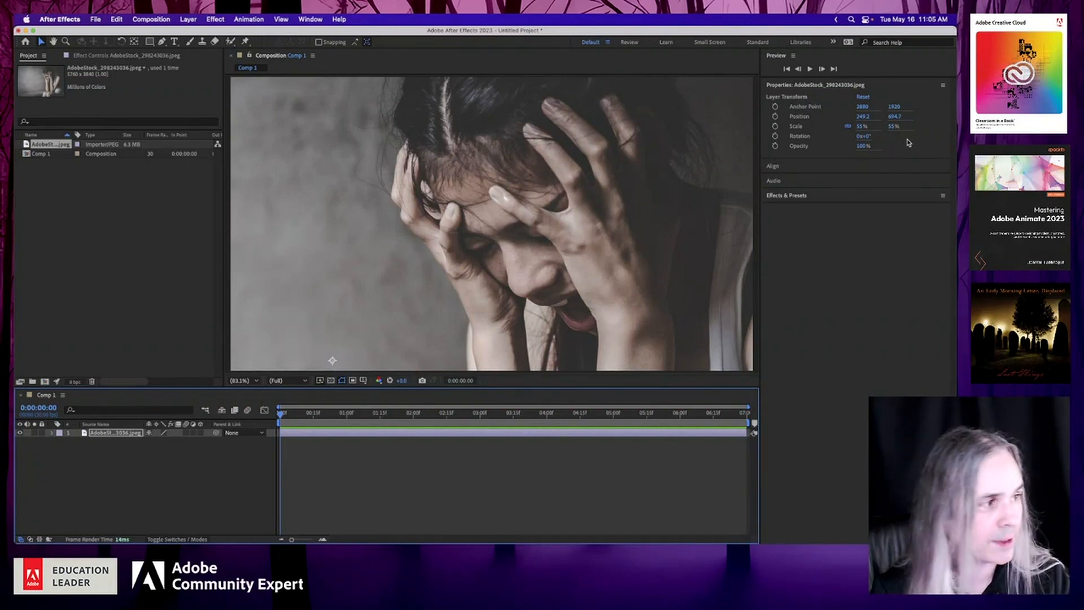
left_click(775, 126)
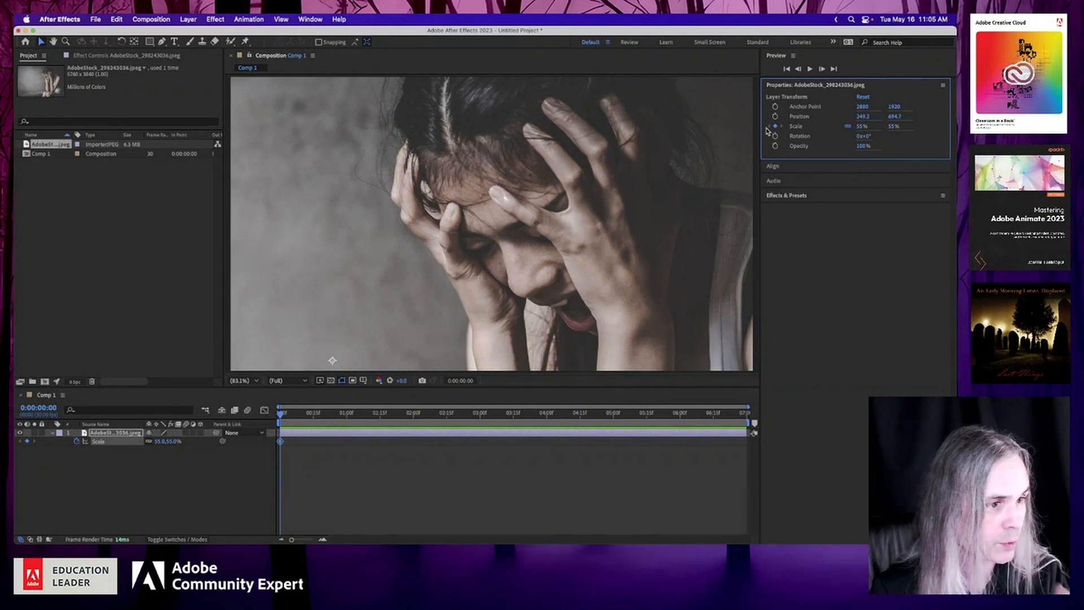
left_click_drag(532, 414, 761, 421)
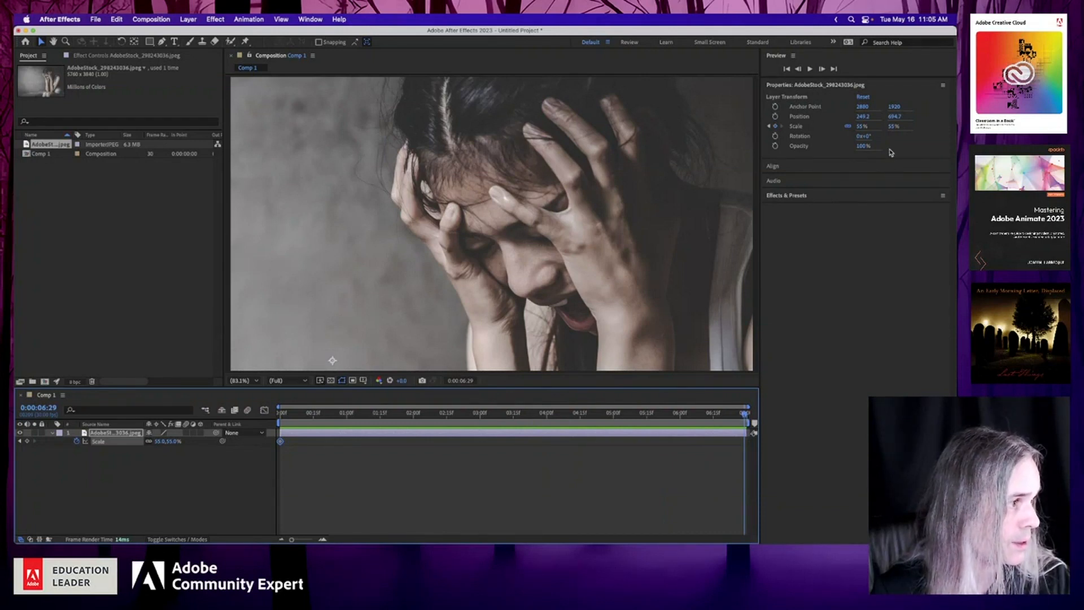
left_click(777, 127)
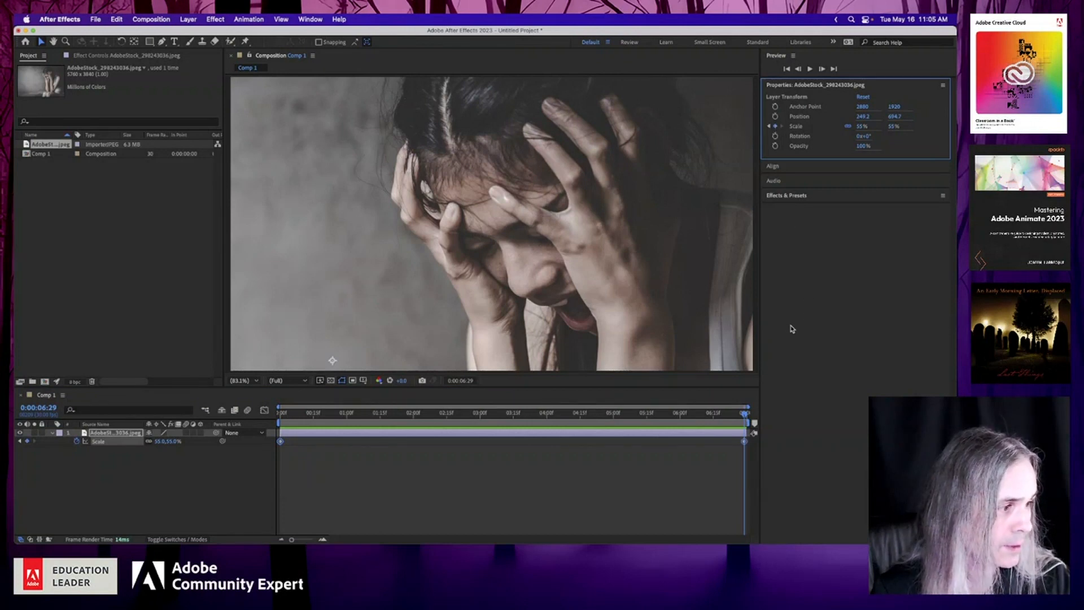
Set the scale at the first keyframe to 66% and preview the animation.
left_click(769, 126)
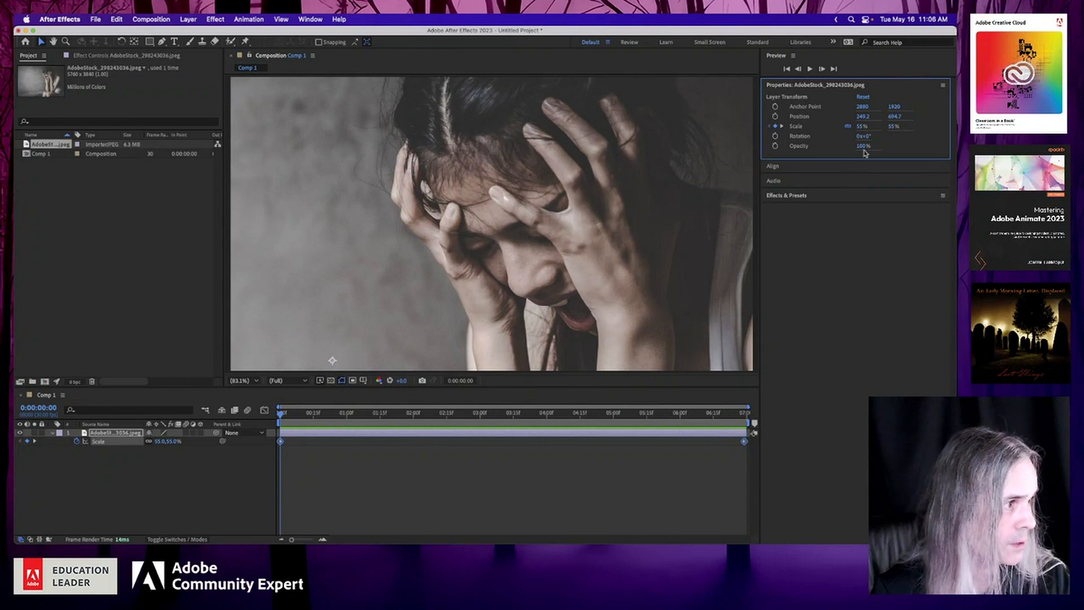
left_click_drag(860, 126, 868, 128)
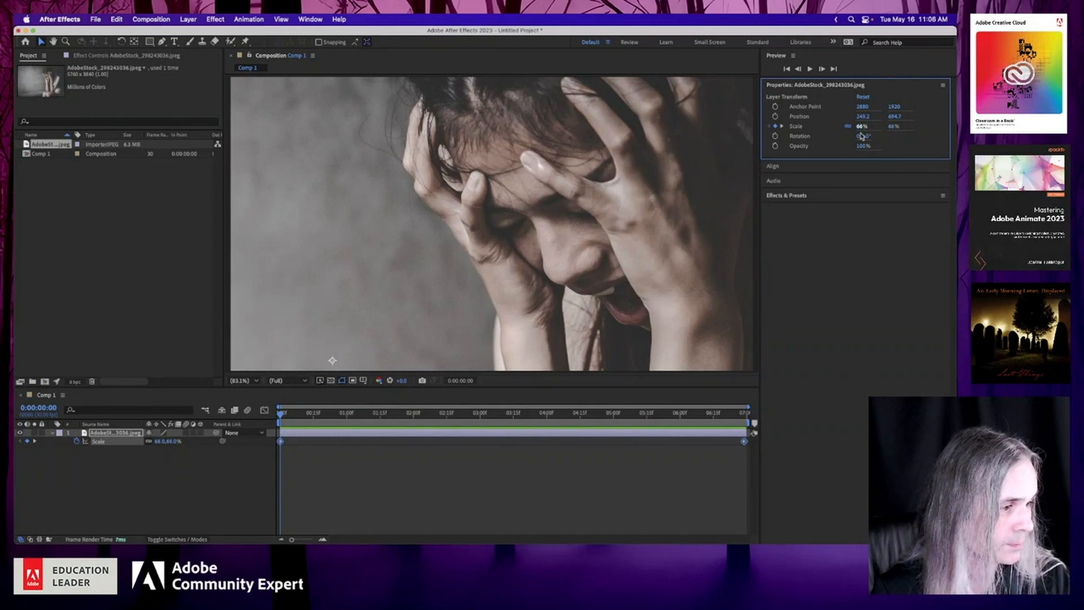
left_click(345, 500)
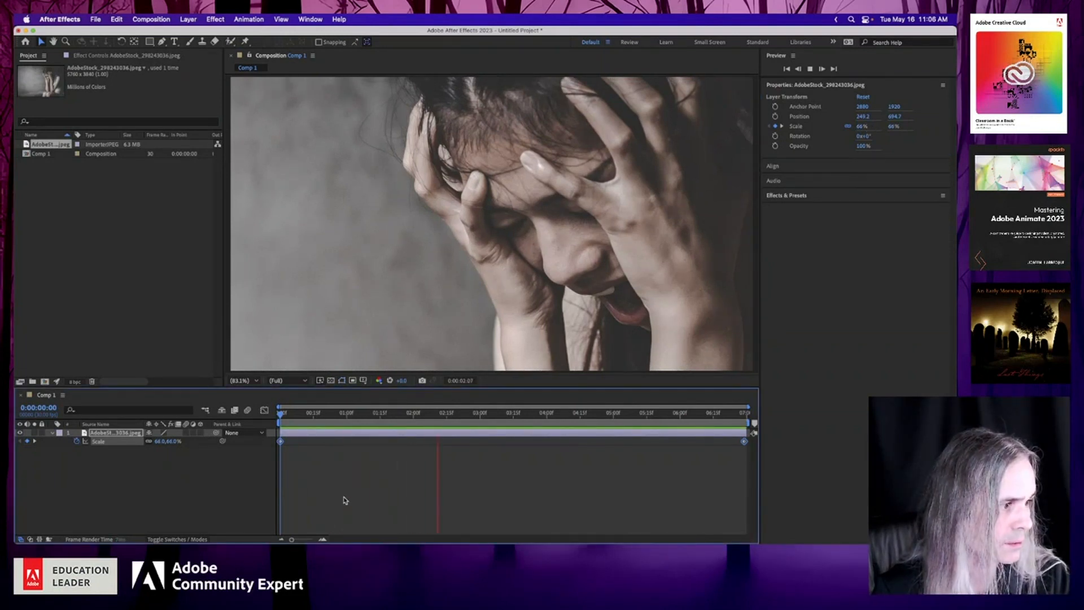
key("space")
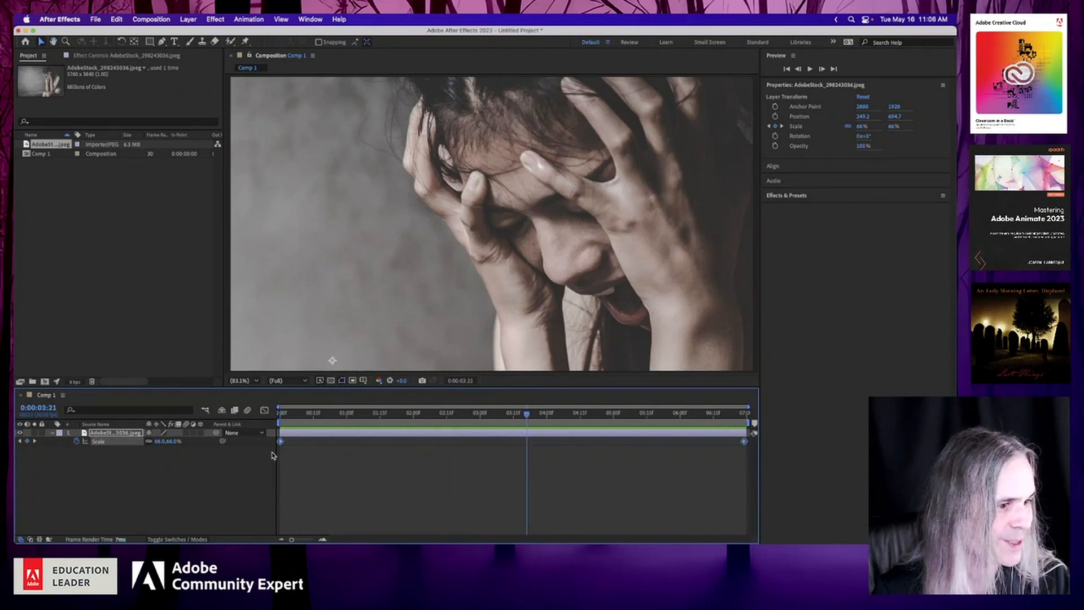
Set the image layer's scale to 55% at 0:00:03:21.
left_click(647, 472)
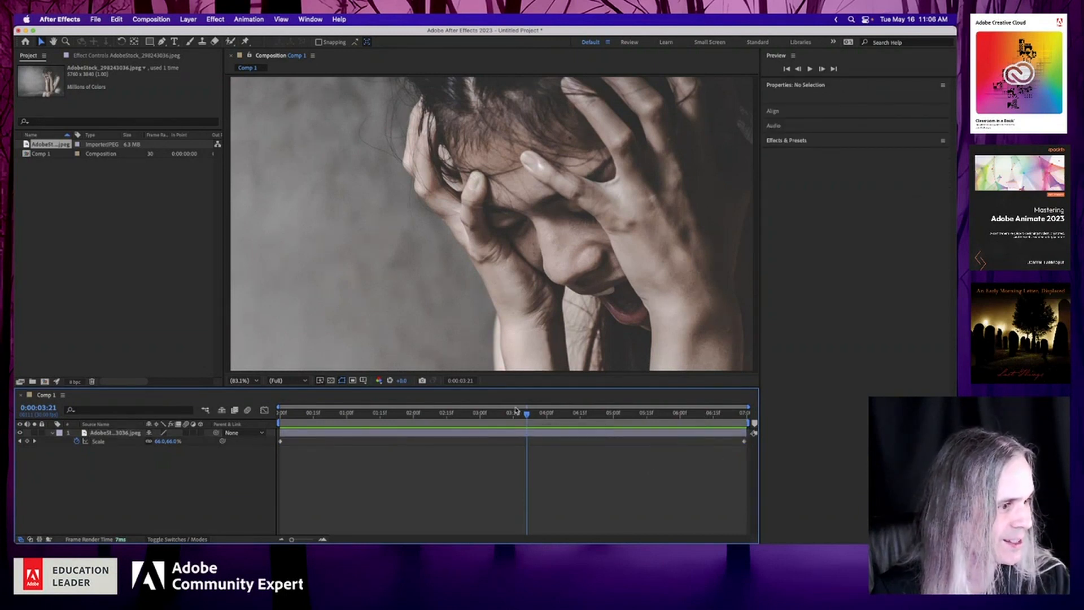
left_click(744, 441)
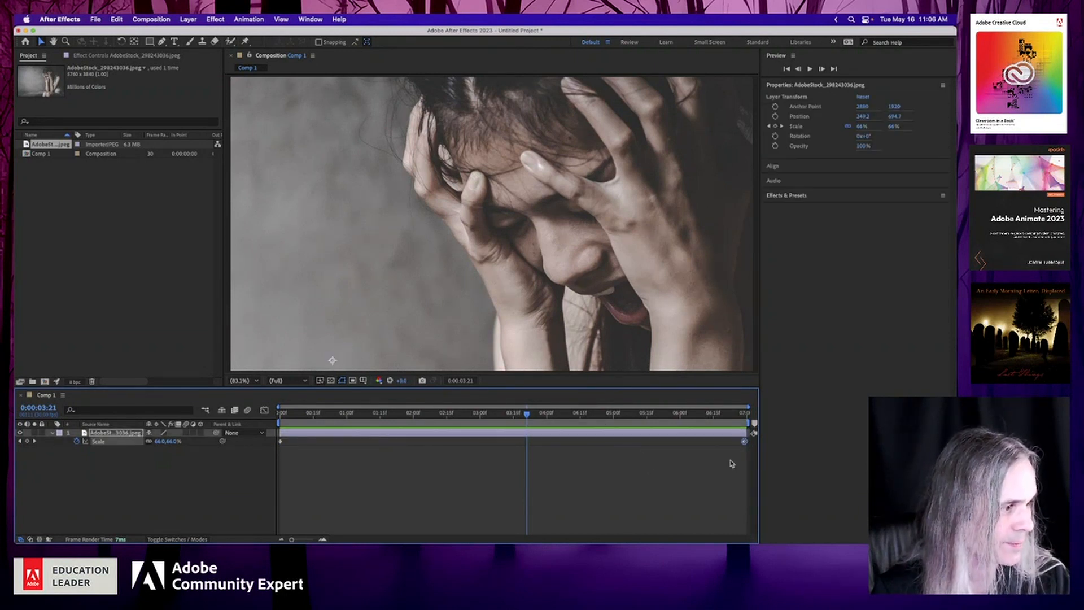
left_click_drag(863, 126, 855, 128)
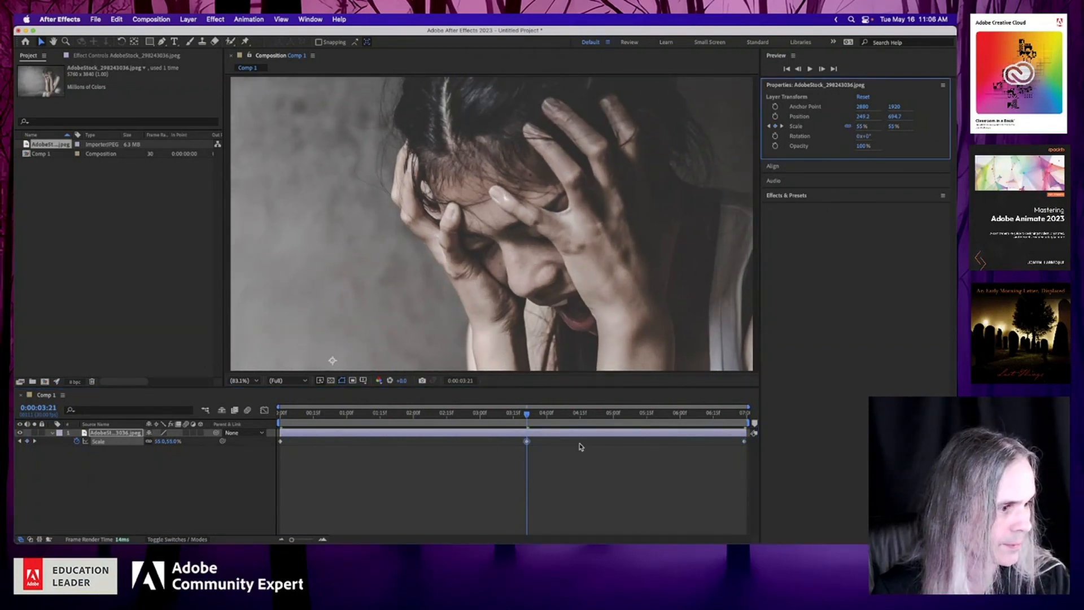
Delete the last Scale keyframe and move the 0:00:03:21 keyframe to the end of the timeline.
left_click(743, 442)
key("Delete")
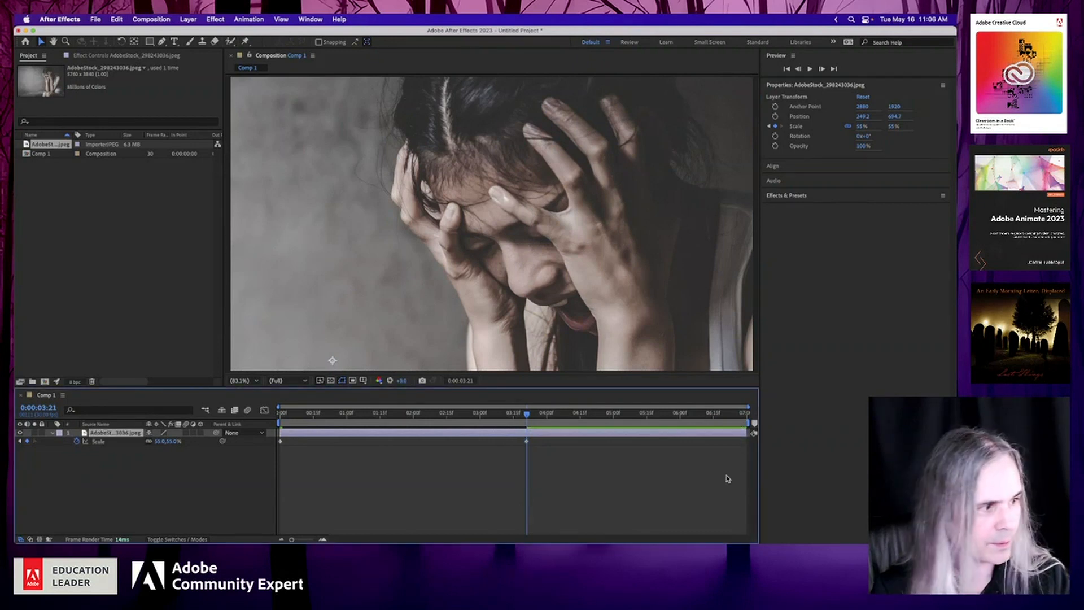
left_click_drag(527, 441, 747, 464)
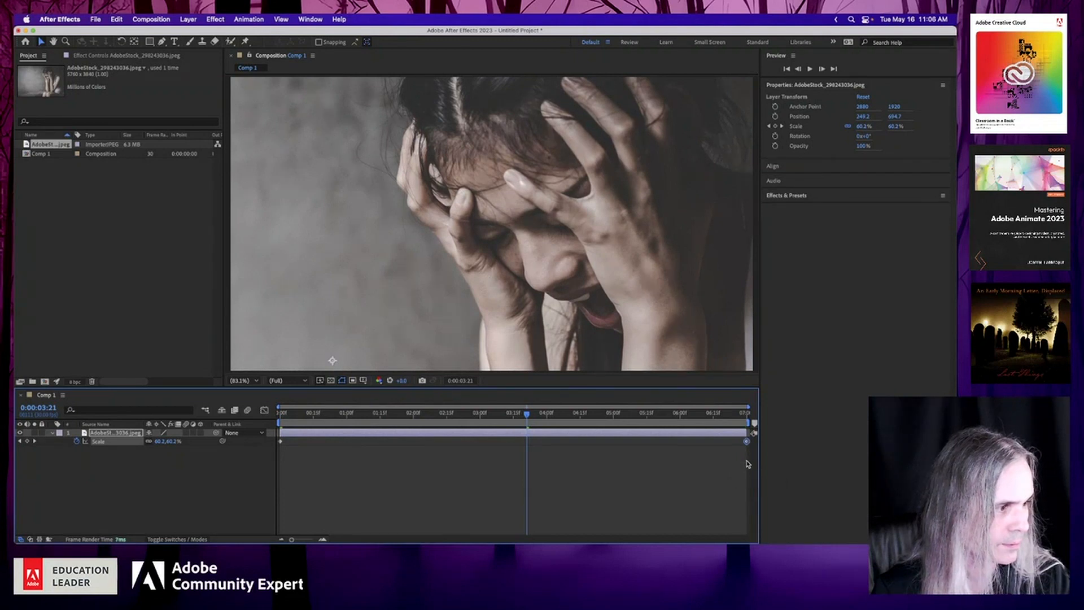
Preview the scale animation from the start of the composition.
left_click(281, 415)
key("space")
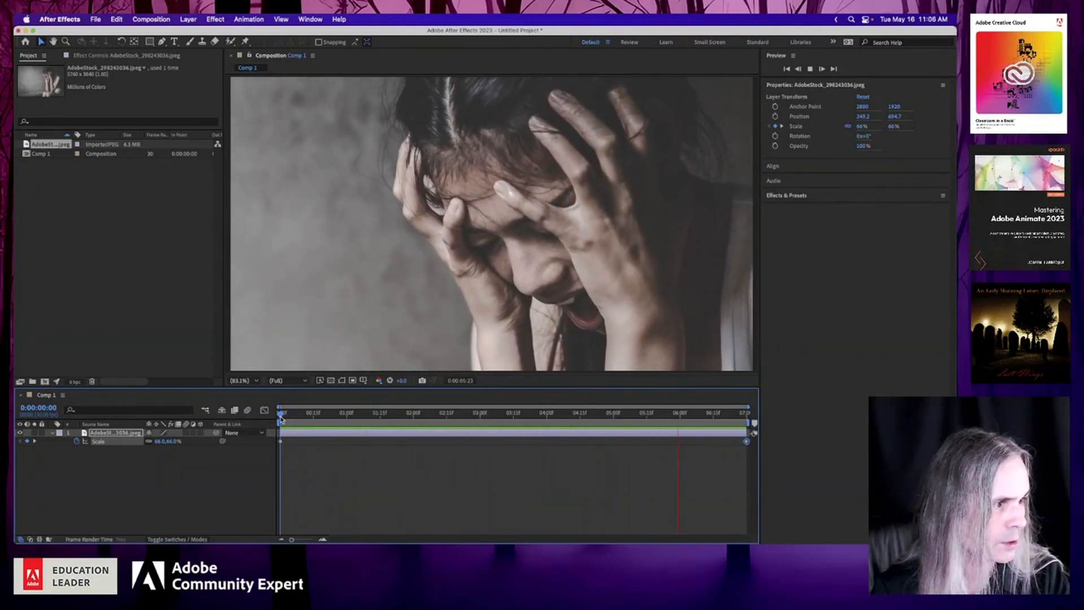
key("space")
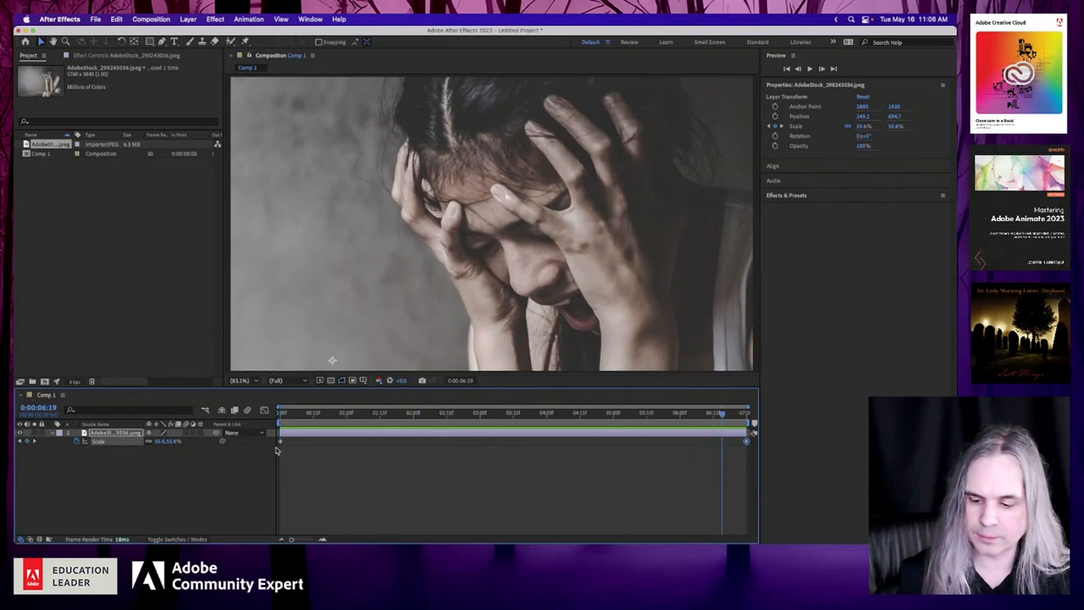
Apply Easy Ease to the Scale keyframes and return the playhead to about the start of the timeline.
right_click(280, 441)
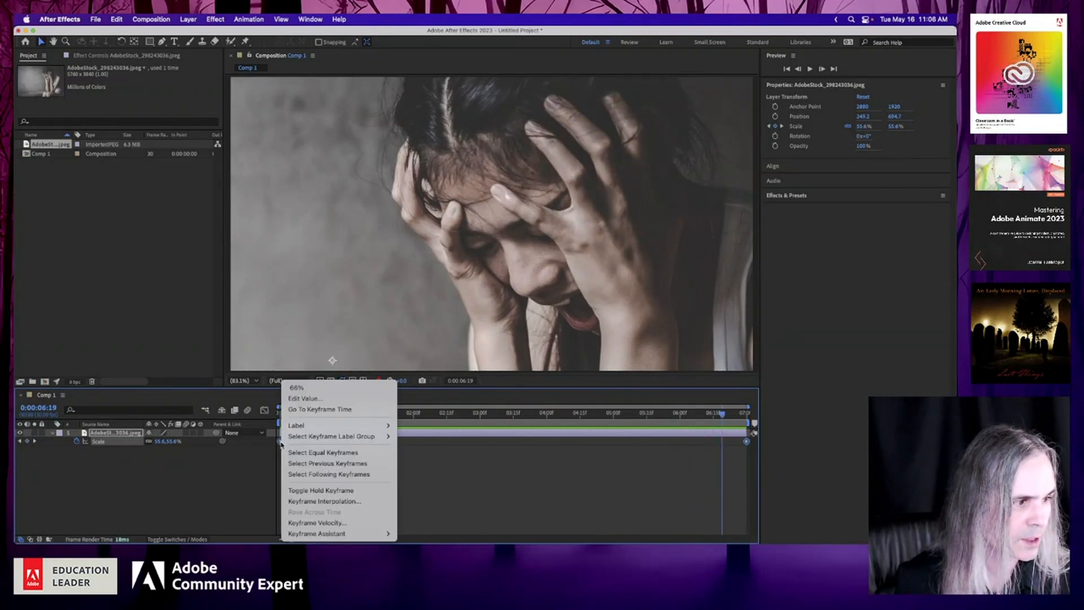
mouse_move(338, 533)
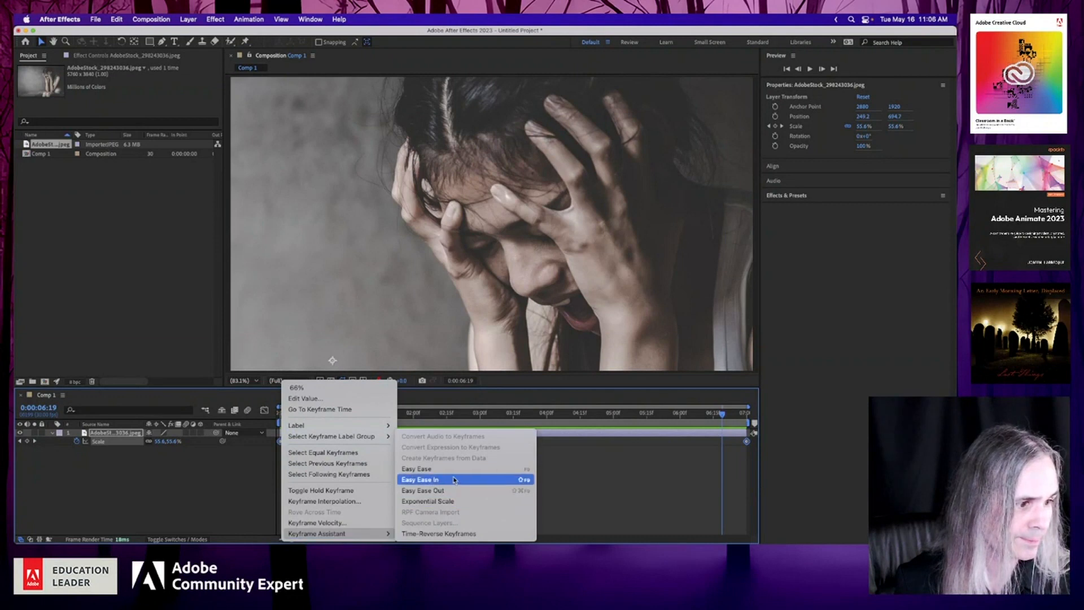
left_click(458, 470)
left_click(282, 416)
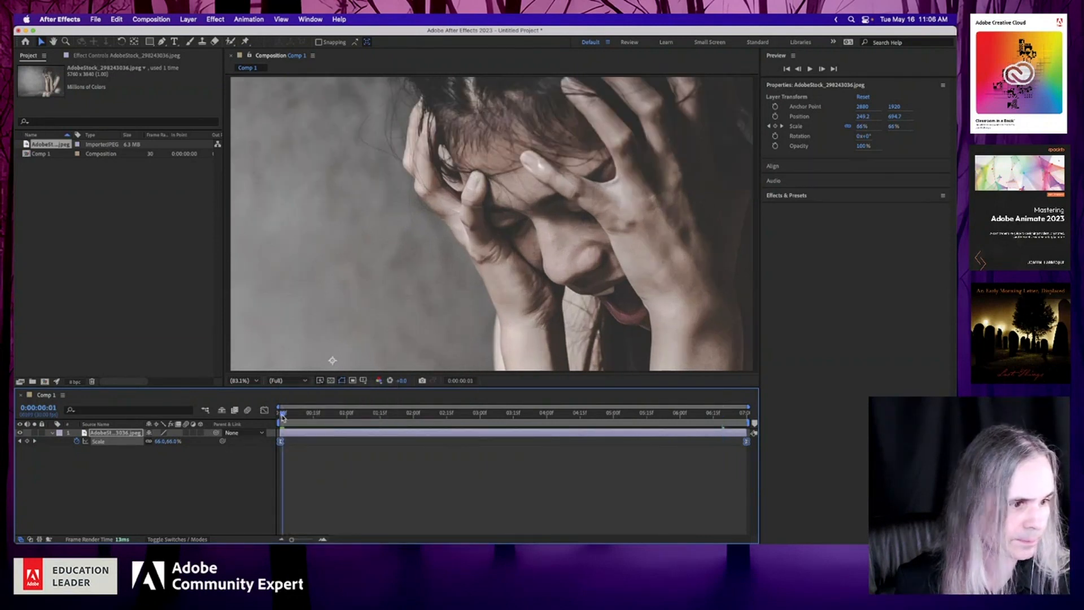
Preview the eased scale animation to about 0:00:03:27 and collapse the image layer's properties in the timeline.
key("space")
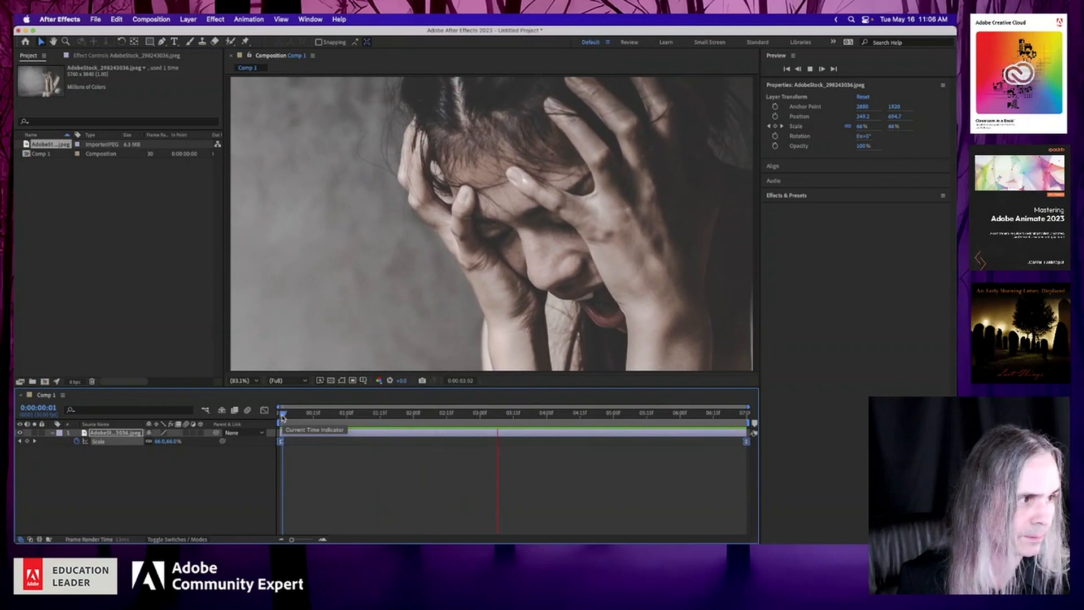
key("space")
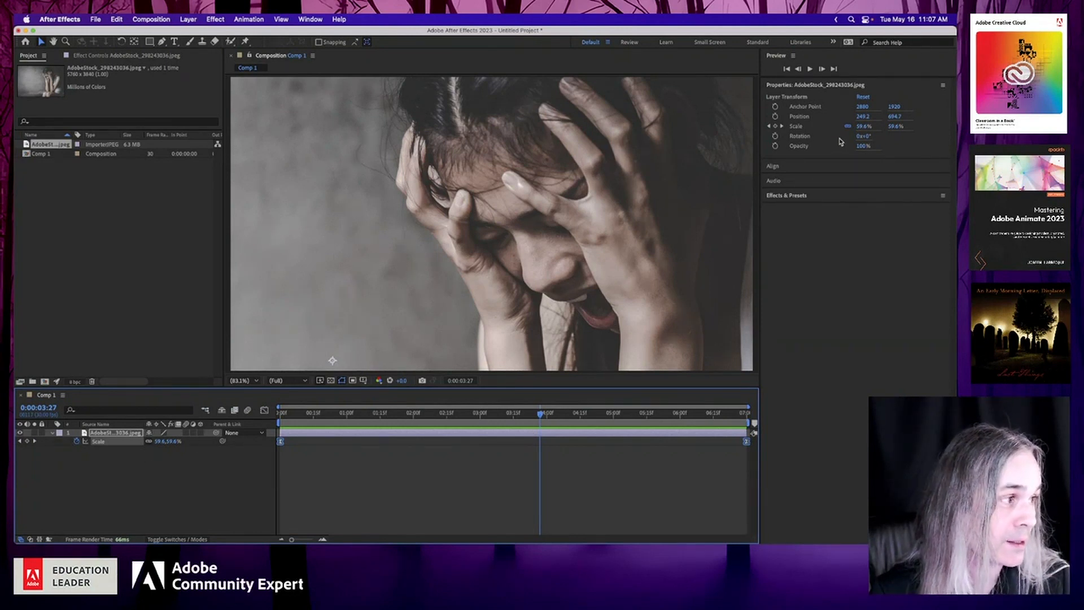
left_click(52, 433)
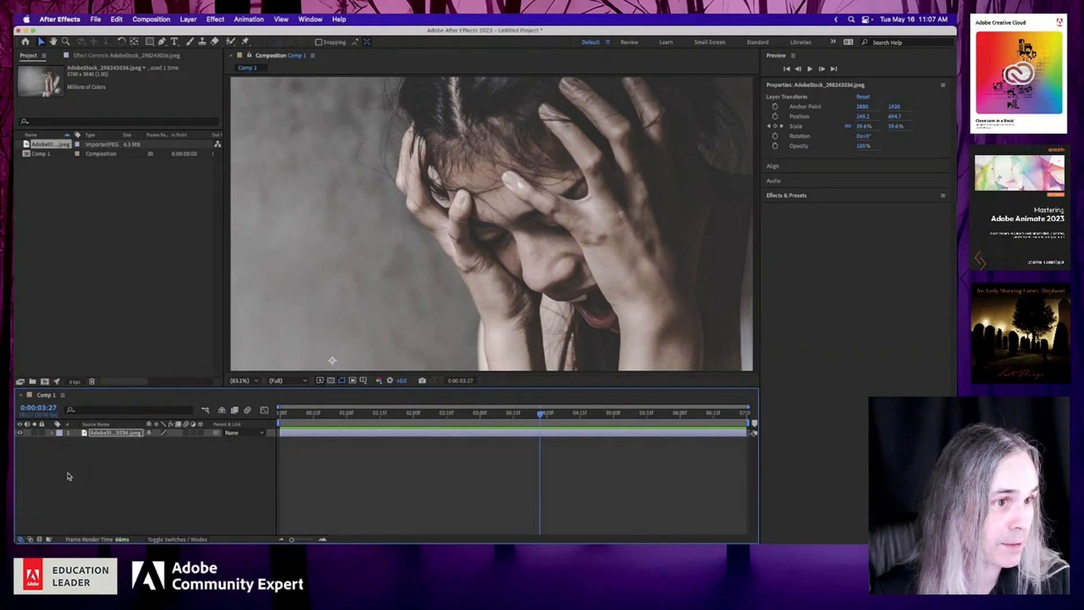
Show the image layer's effect controls and examine its Transform properties in the timeline, collapsing them again.
left_click(111, 56)
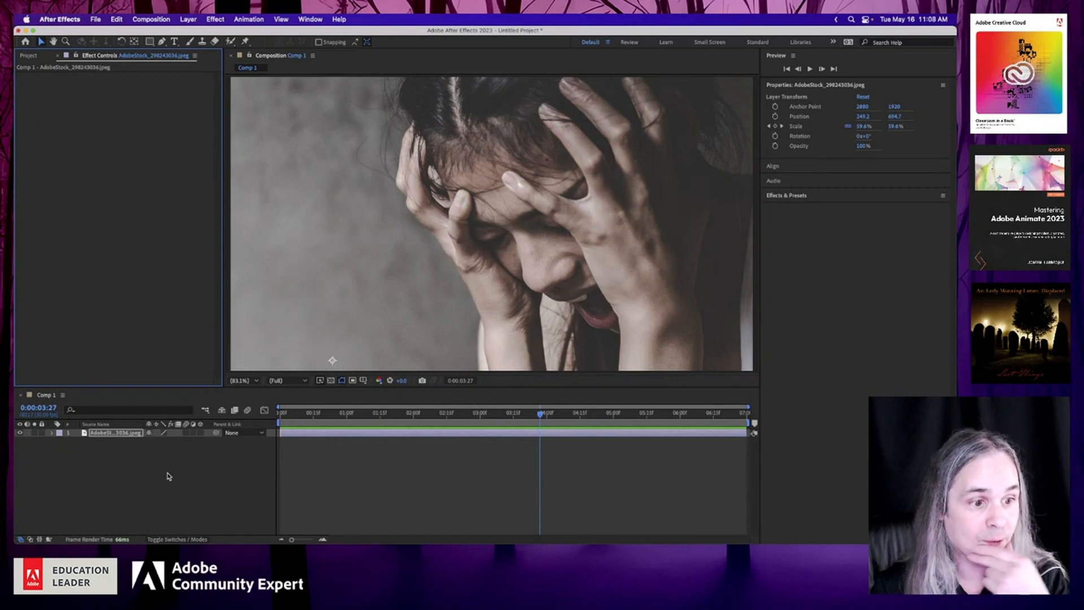
left_click(52, 433)
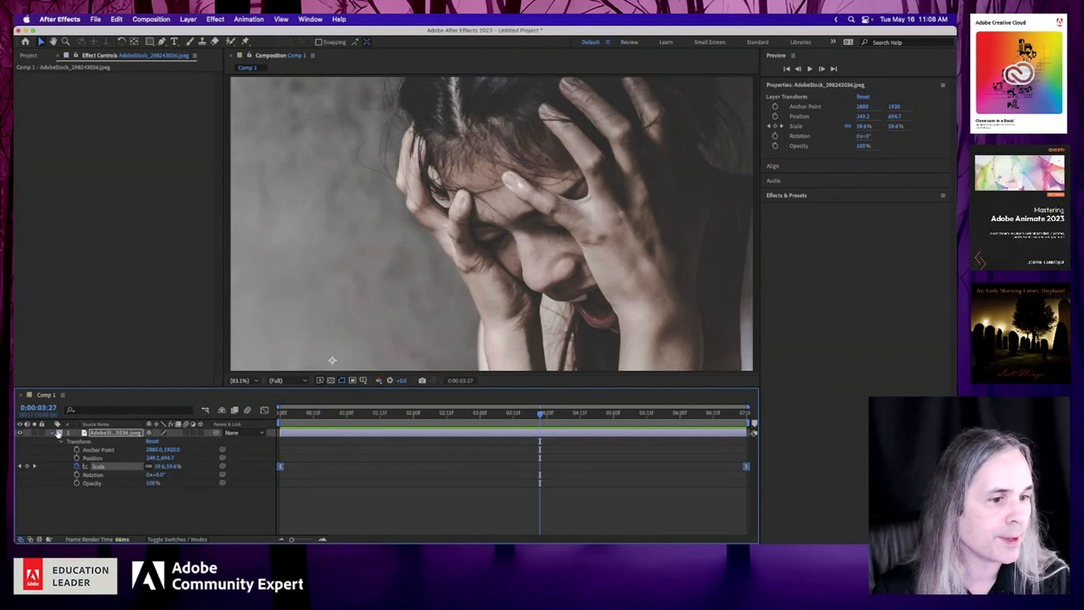
left_click(53, 434)
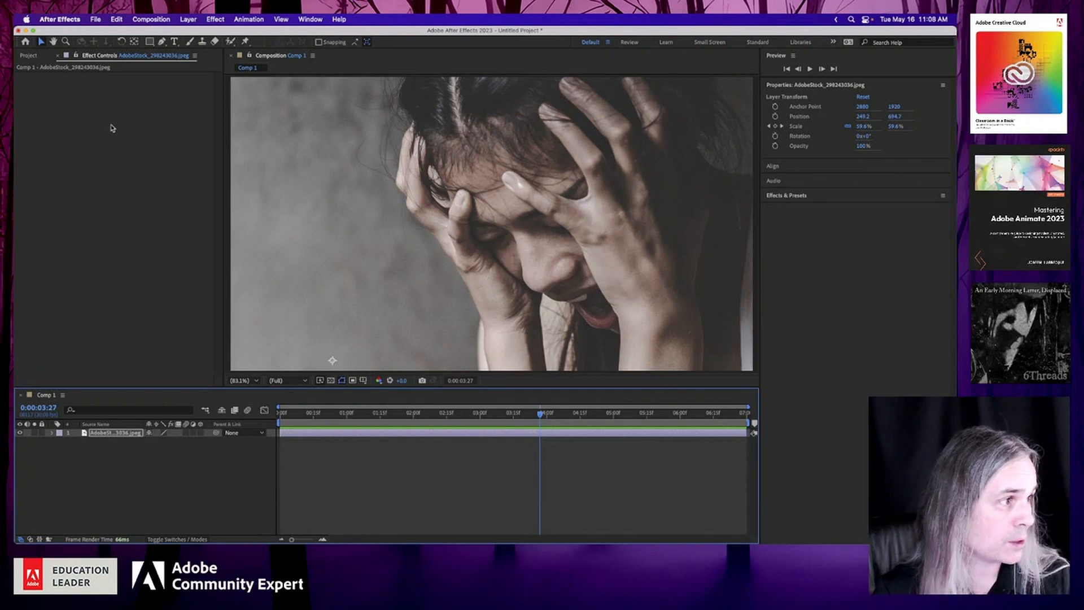
Apply the Levels effect from the Color Correction category to the image layer.
left_click(792, 195)
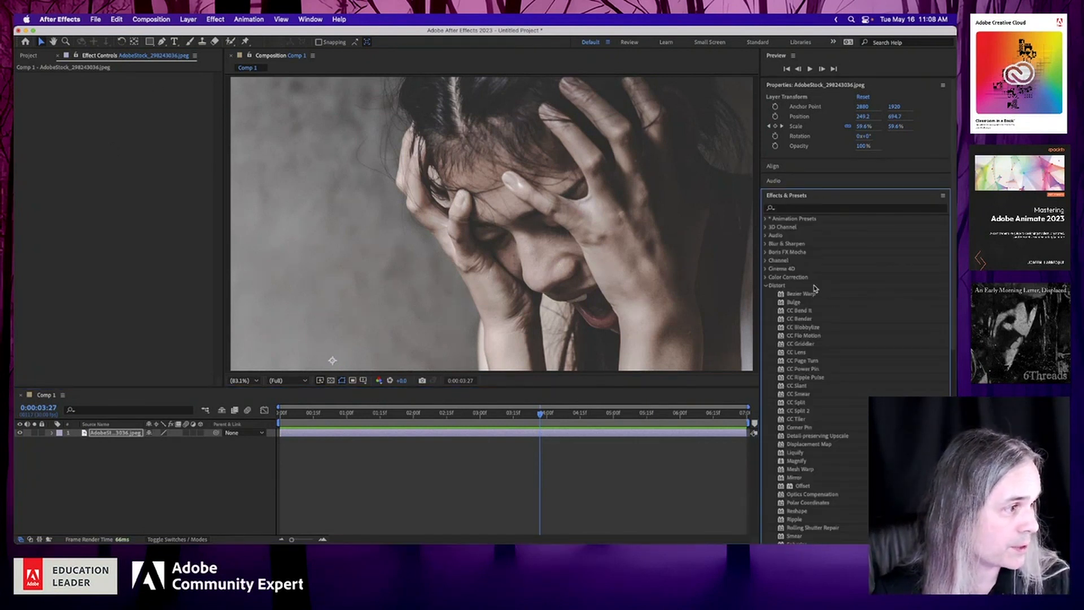
left_click(766, 286)
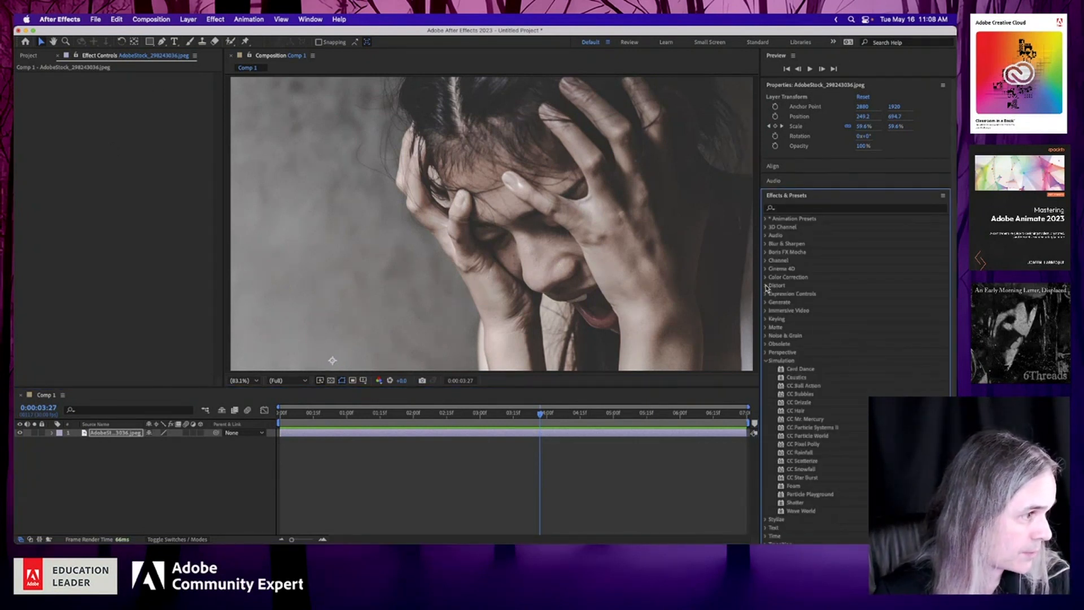
left_click(766, 277)
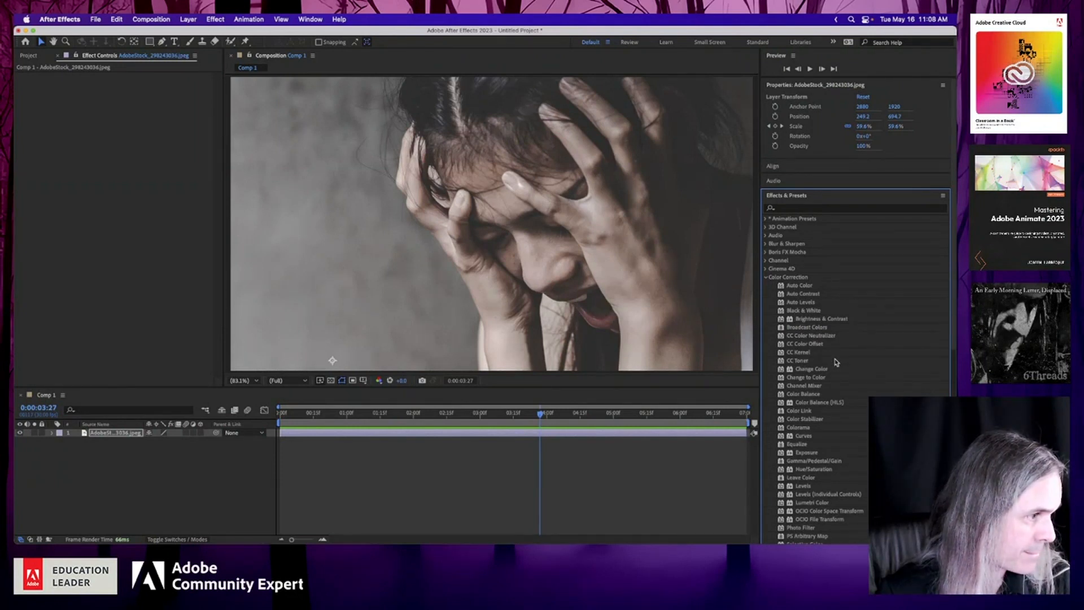
scroll(836, 362, "down", 5)
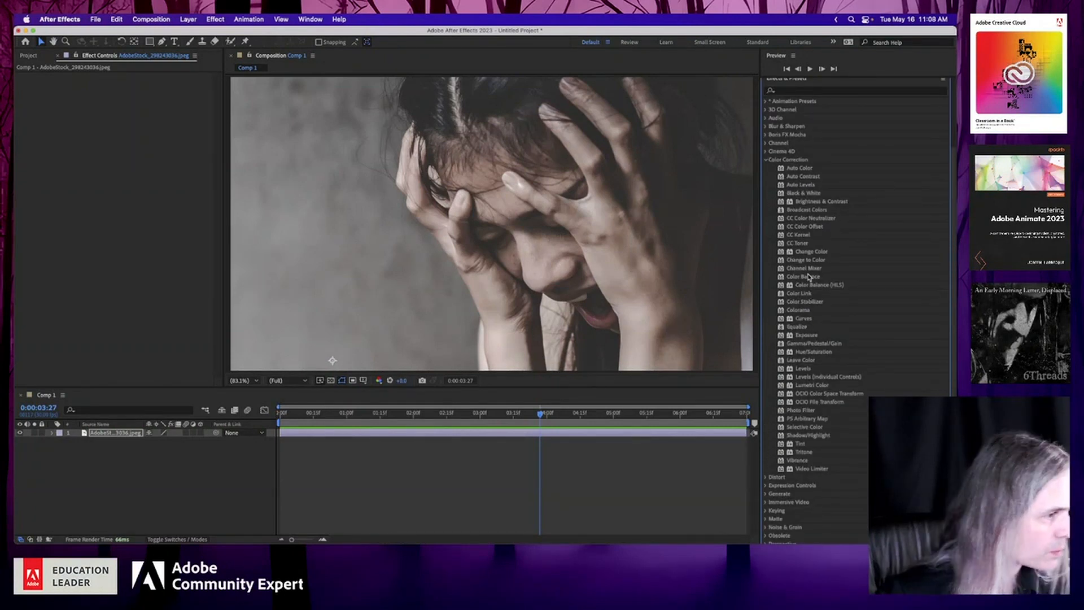
left_click(803, 370)
left_click_drag(802, 373, 499, 234)
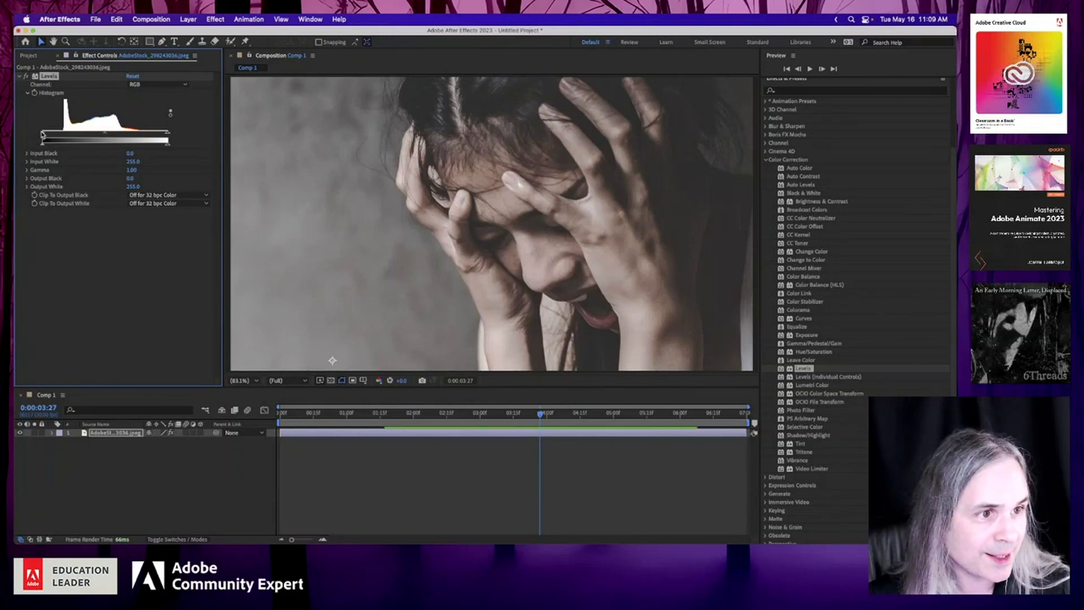
Increase the image's contrast in Levels by setting Input Black to 38 and Input White to 207.
left_click_drag(43, 136, 63, 135)
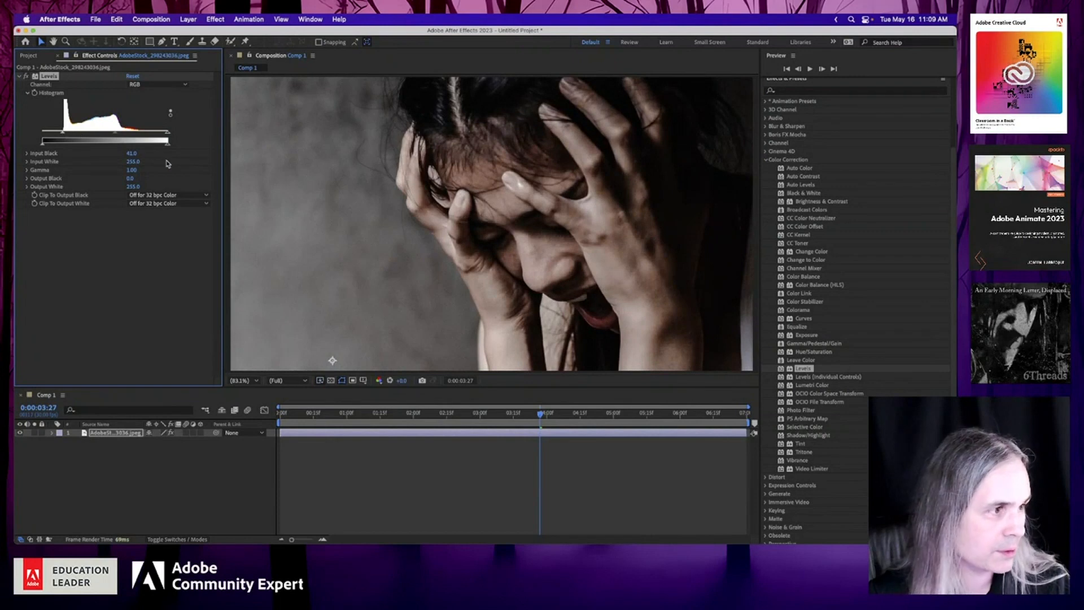
left_click_drag(169, 135, 144, 134)
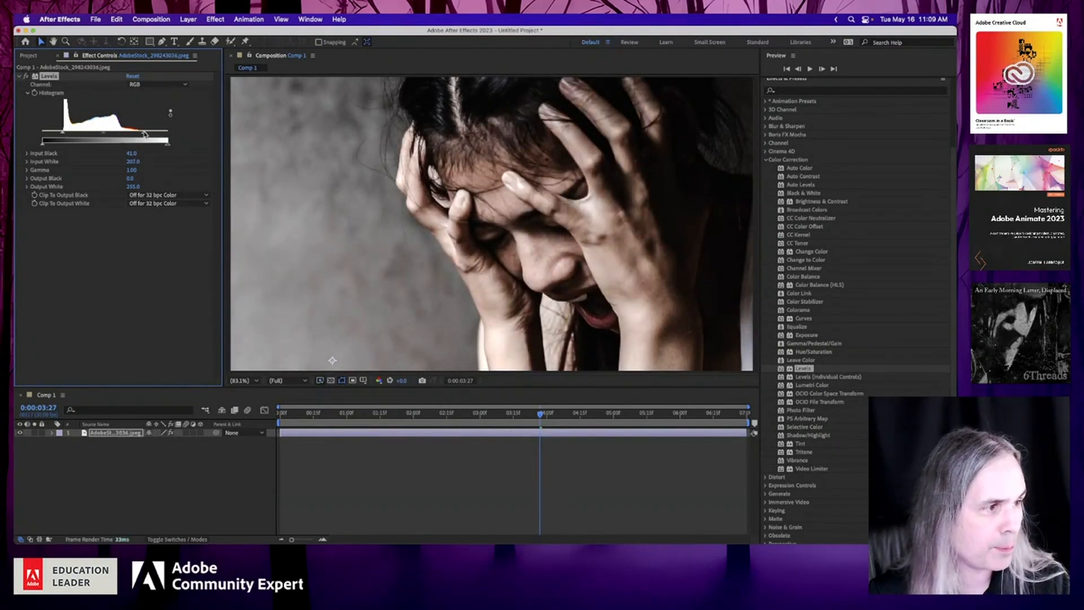
left_click_drag(64, 135, 61, 134)
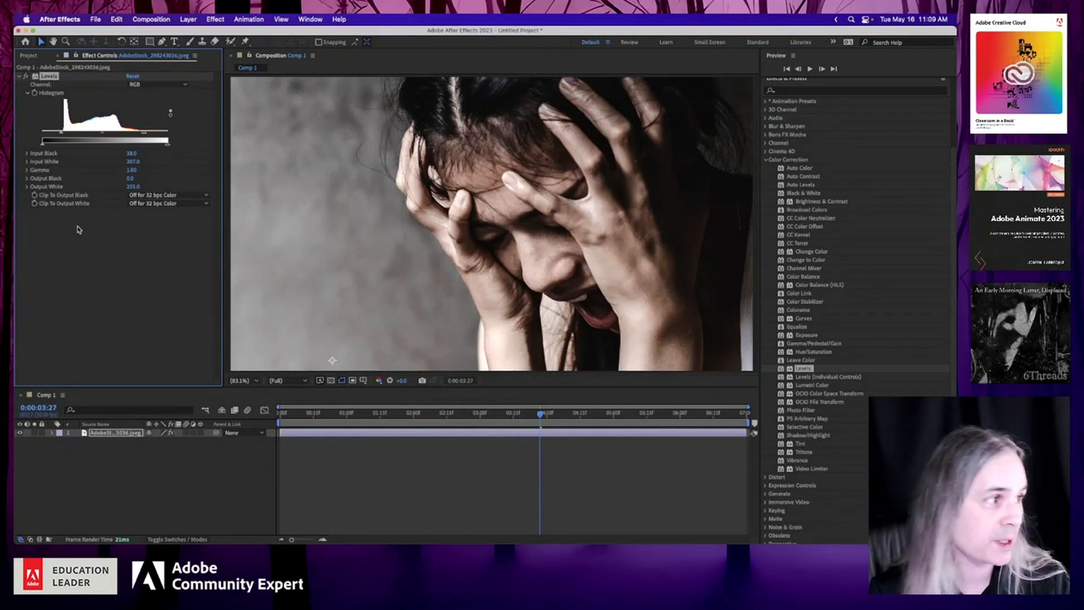
Add a text layer reading "Ah.... my grades!" over the blank wall beside the woman.
scroll(883, 309, "up", 5)
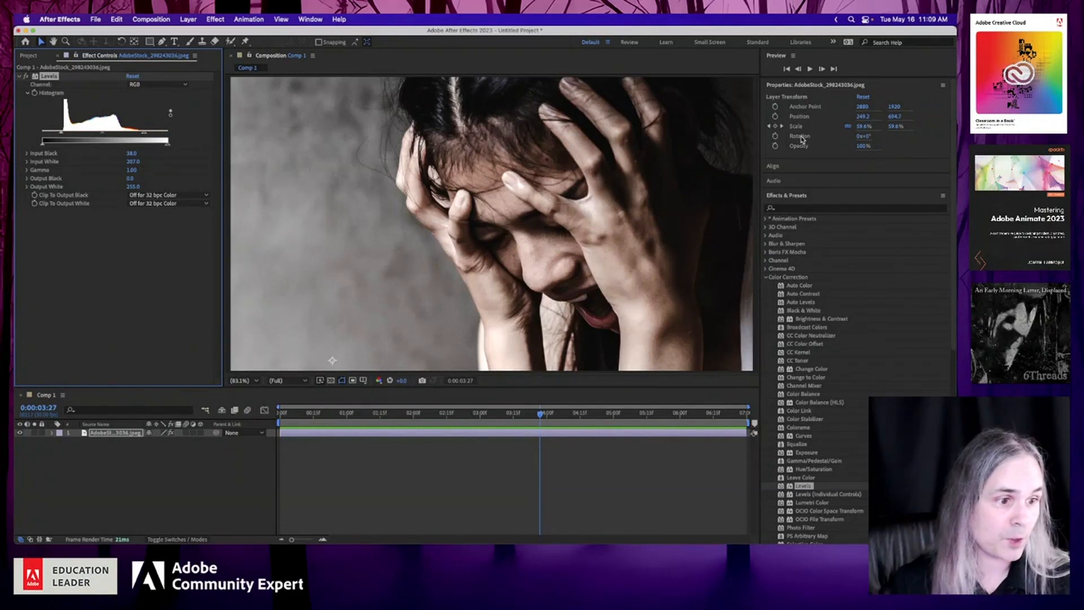
left_click(175, 43)
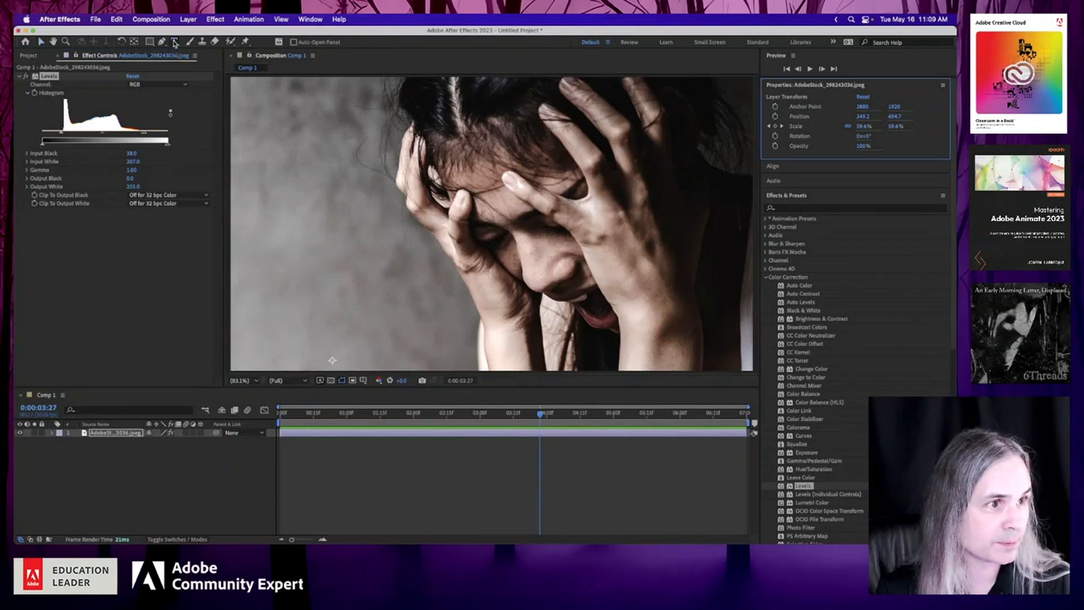
left_click(277, 259)
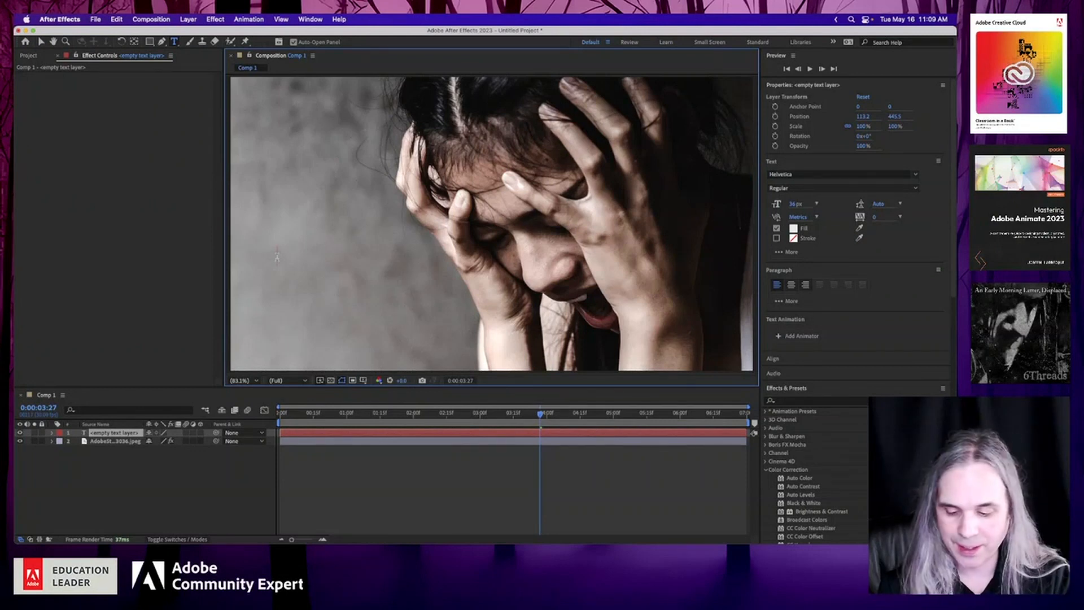
type("Ah....")
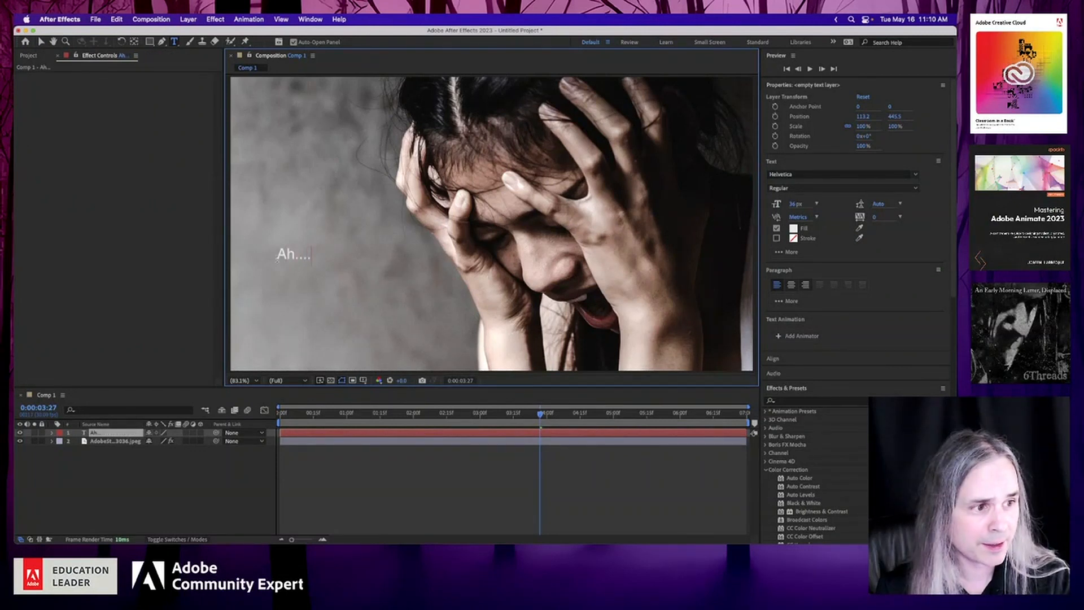
type(" my grades!")
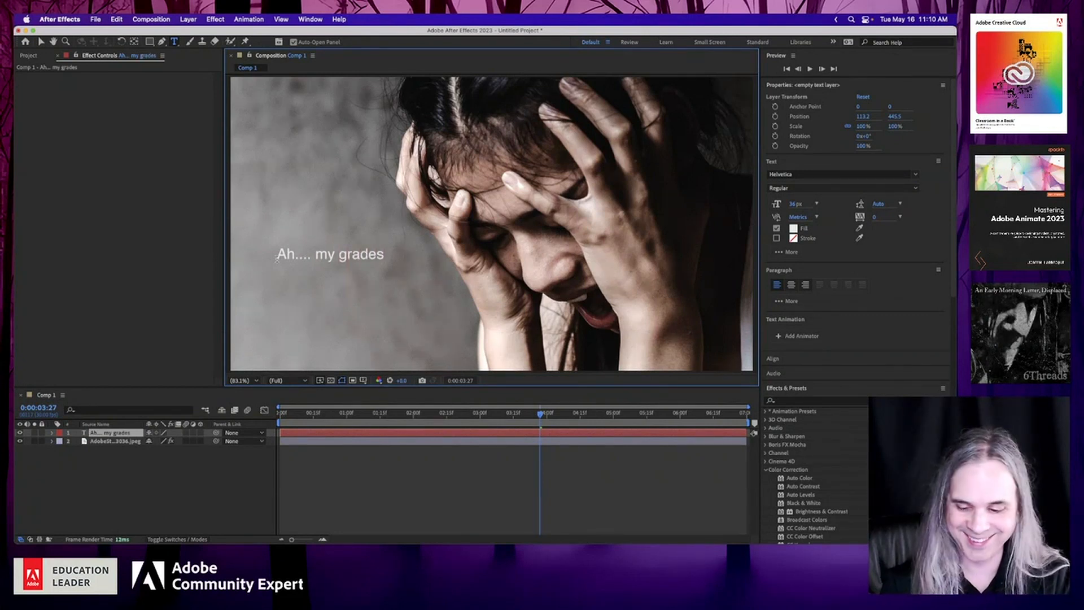
Try the Adobe font PeachyKeenJF on the whole "Ah.... my grades!" text.
triple_click(347, 251)
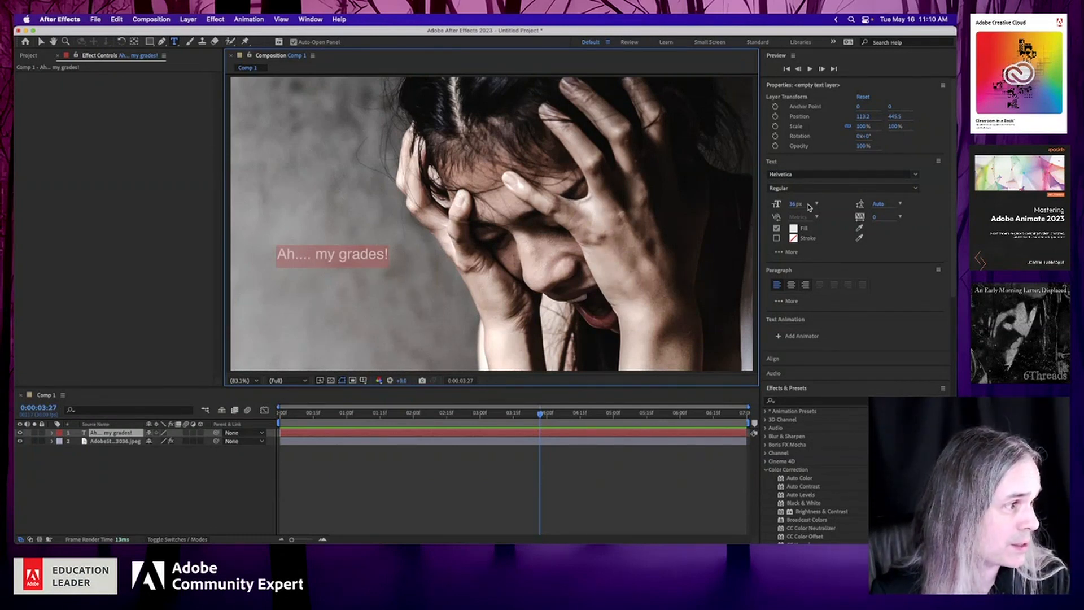
left_click(911, 176)
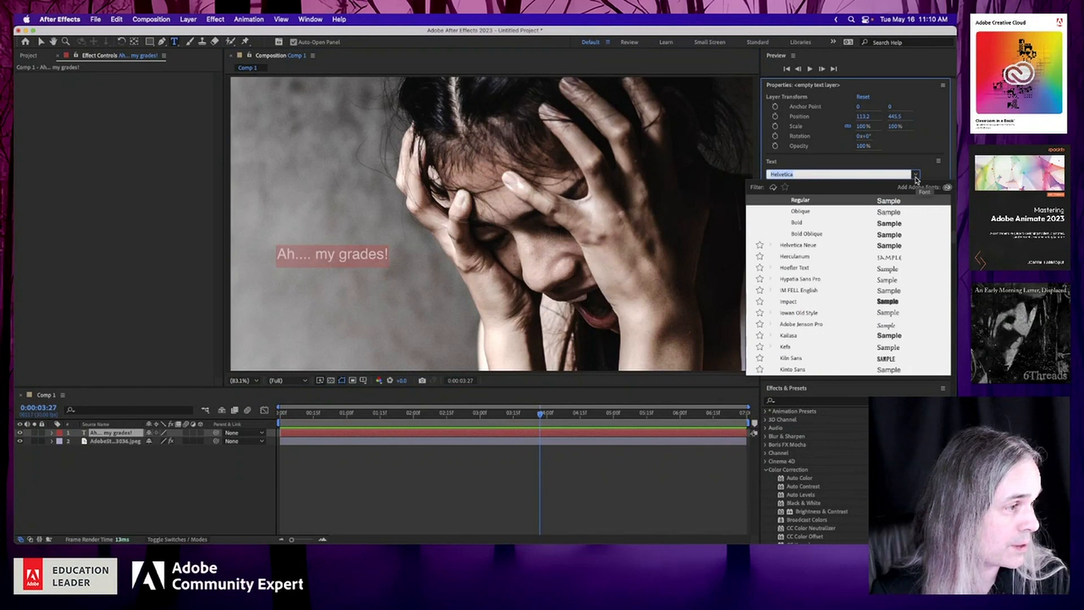
scroll(772, 197, "down", 10)
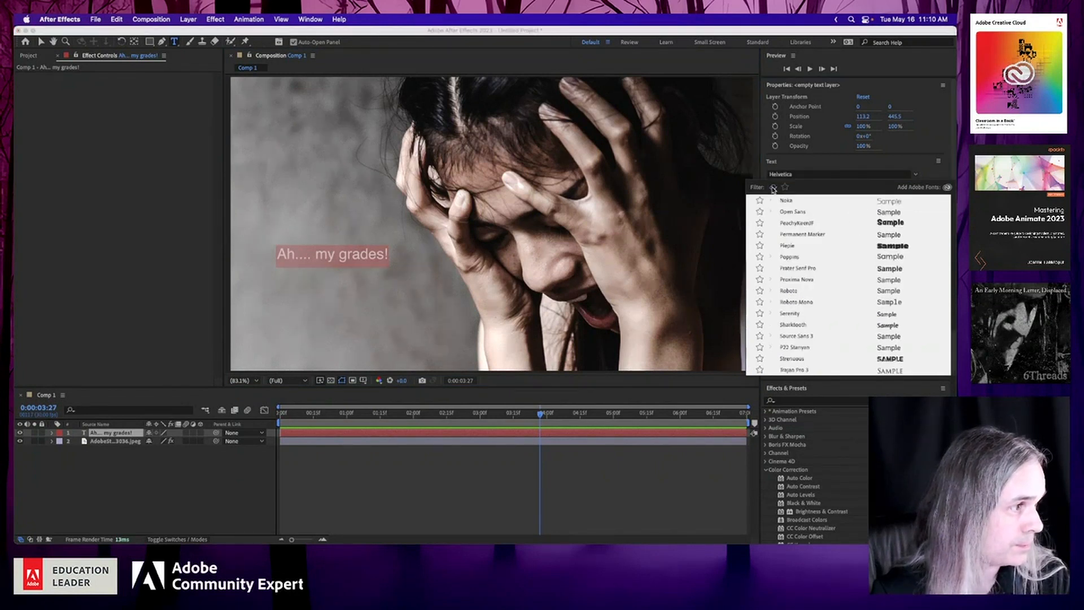
left_click(802, 224)
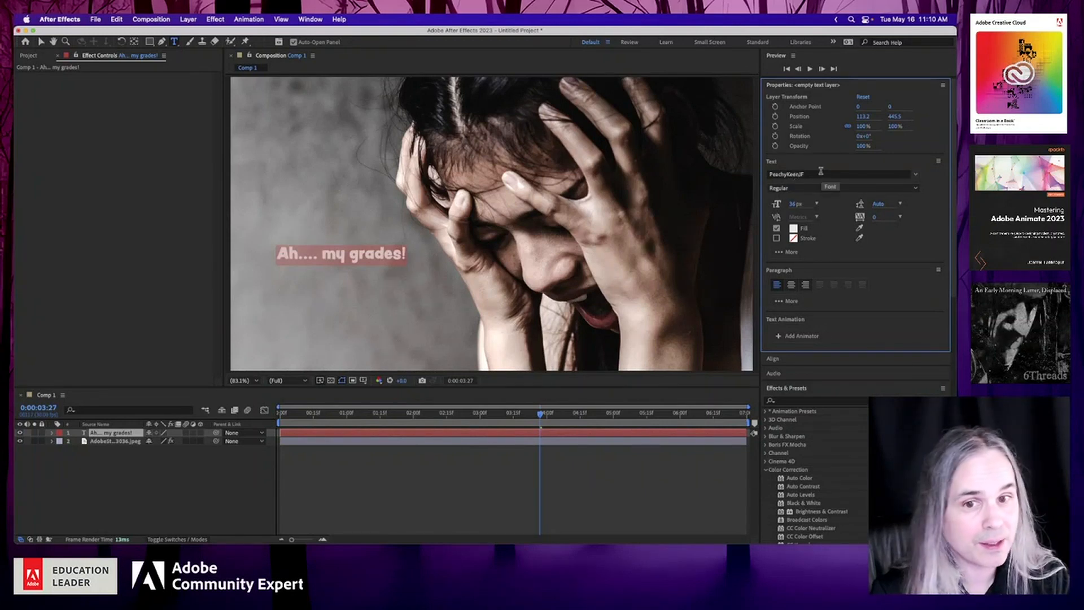
Set the text's font to Strenuous Cast and its size to 59 px.
left_click(916, 174)
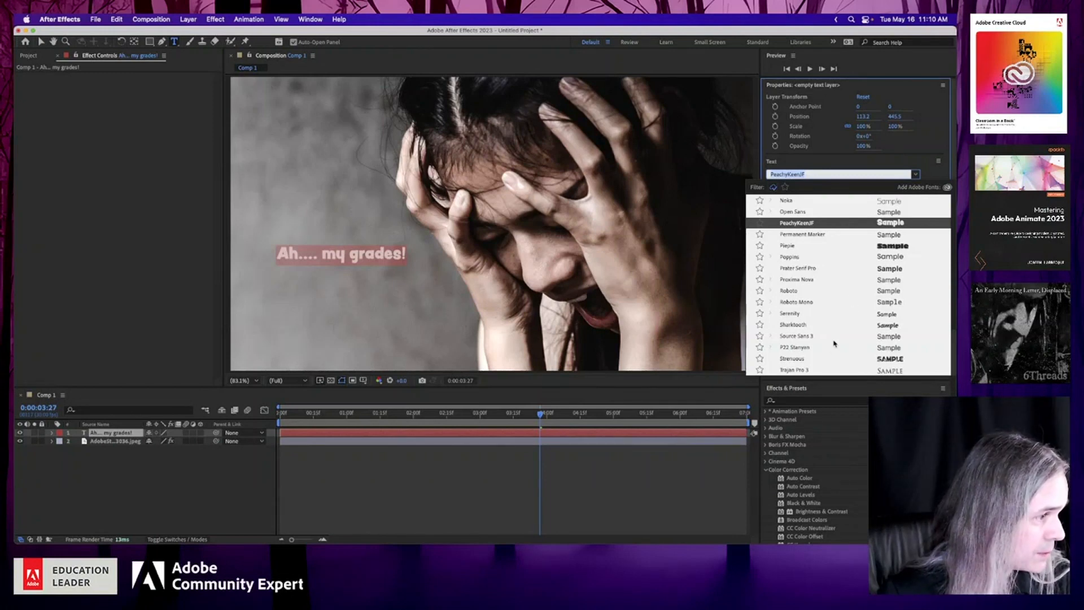
left_click(826, 360)
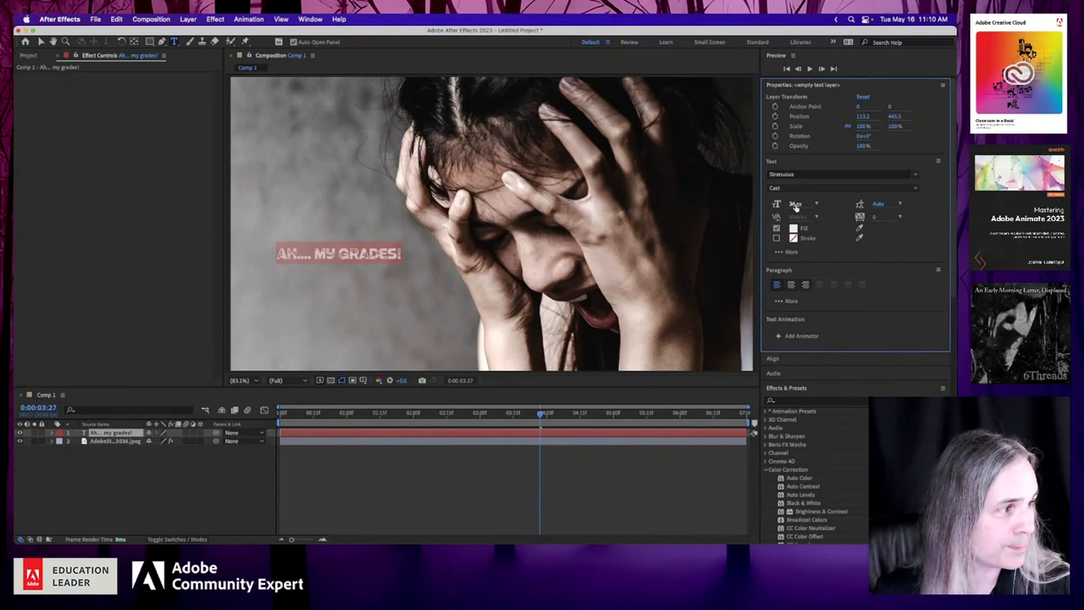
left_click_drag(796, 205, 819, 217)
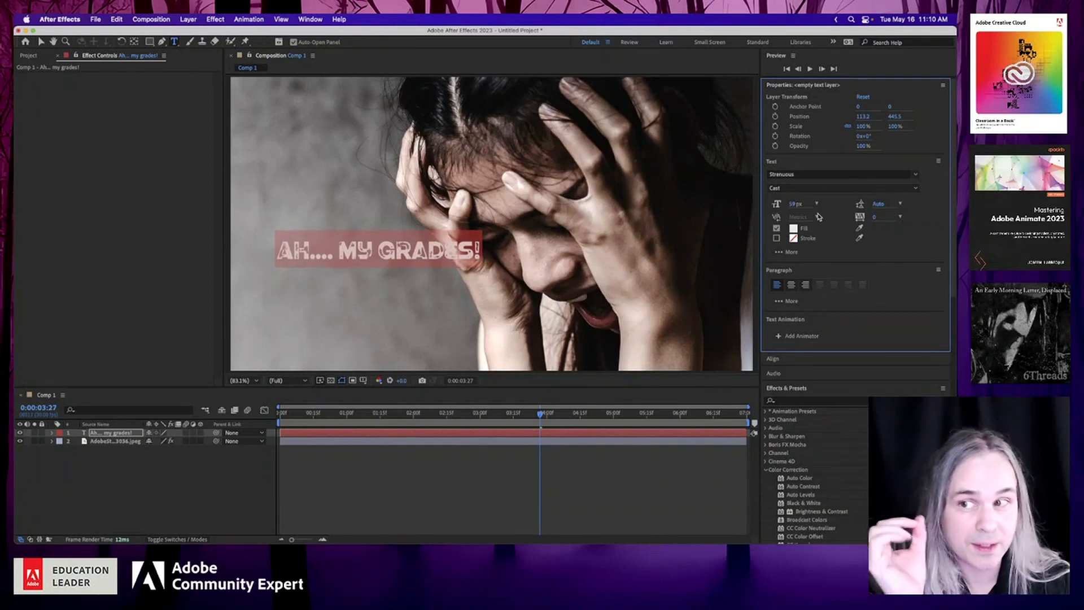
Move the text to the lower left of the image, at about position 57, 600, and view the image layer's properties.
left_click(40, 43)
left_click_drag(419, 259, 394, 318)
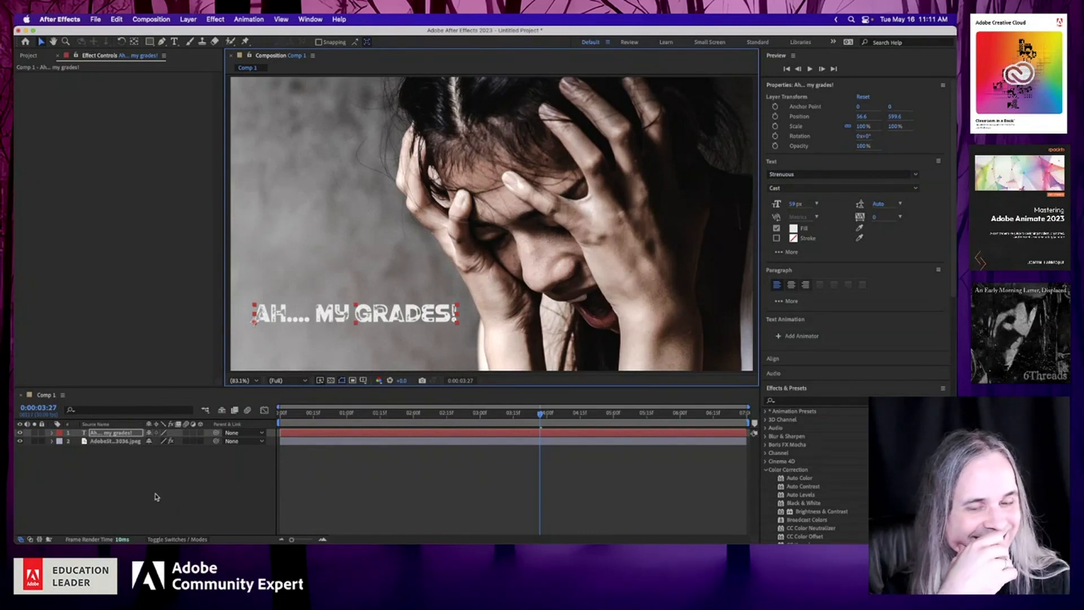
left_click(105, 443)
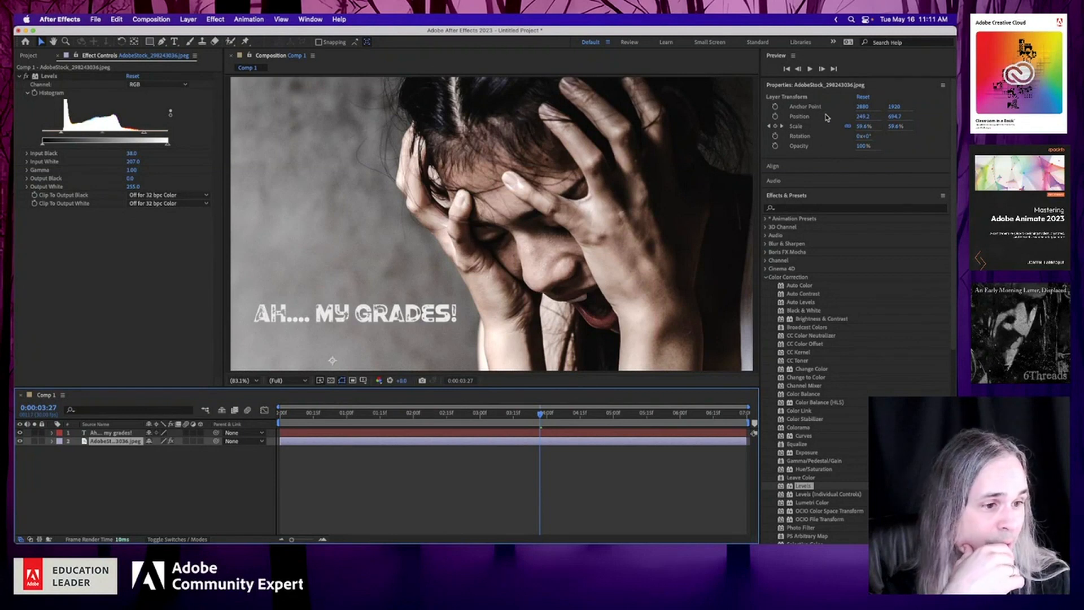
Shift the text layer in time so it starts at 0:00:03:07.
left_click(107, 433)
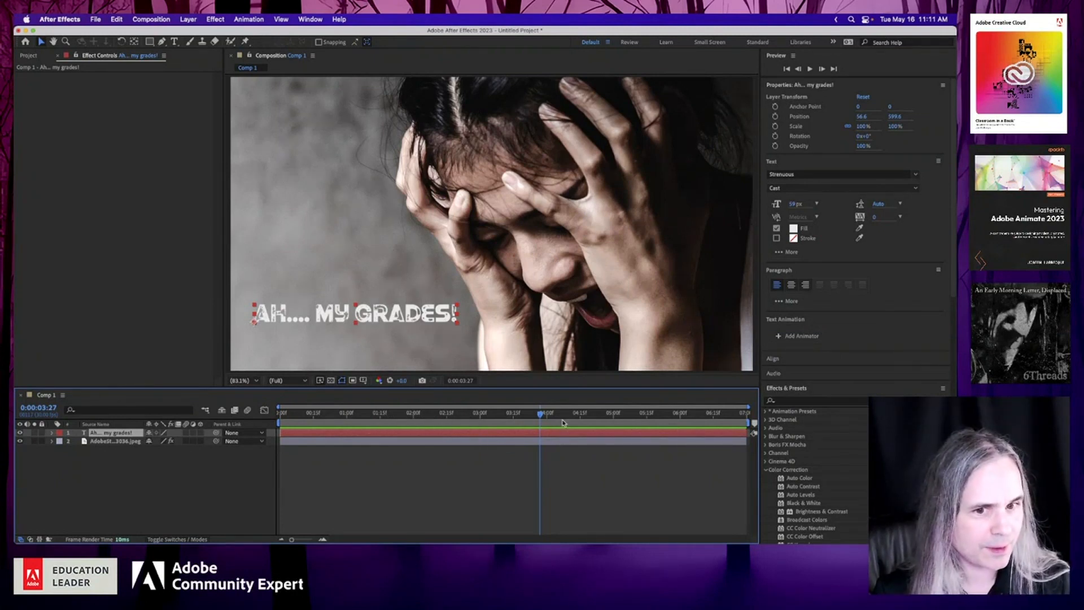
left_click_drag(540, 412, 496, 408)
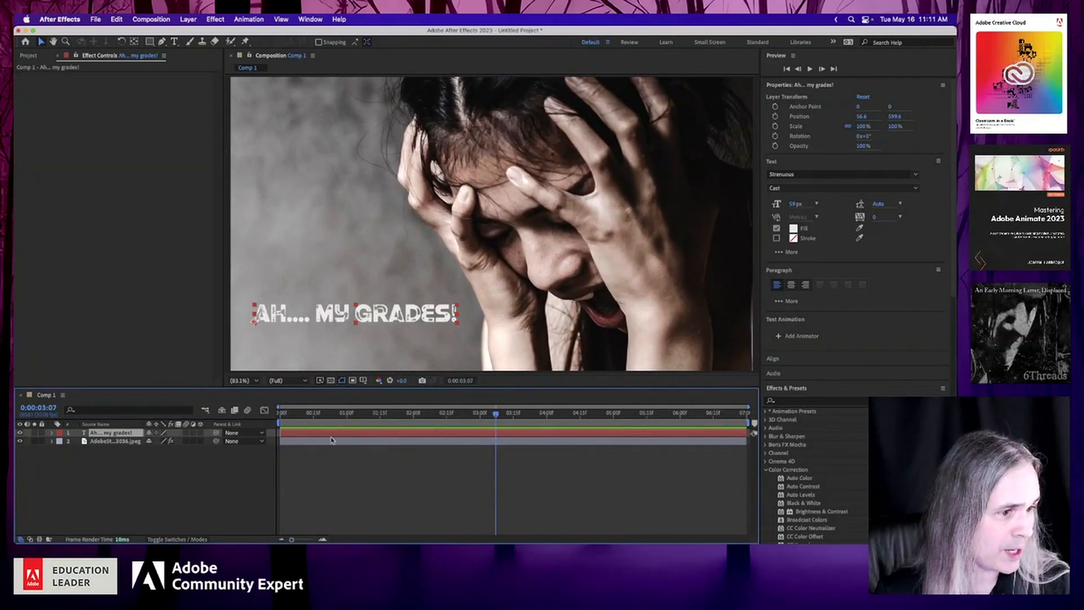
left_click_drag(315, 433, 530, 453)
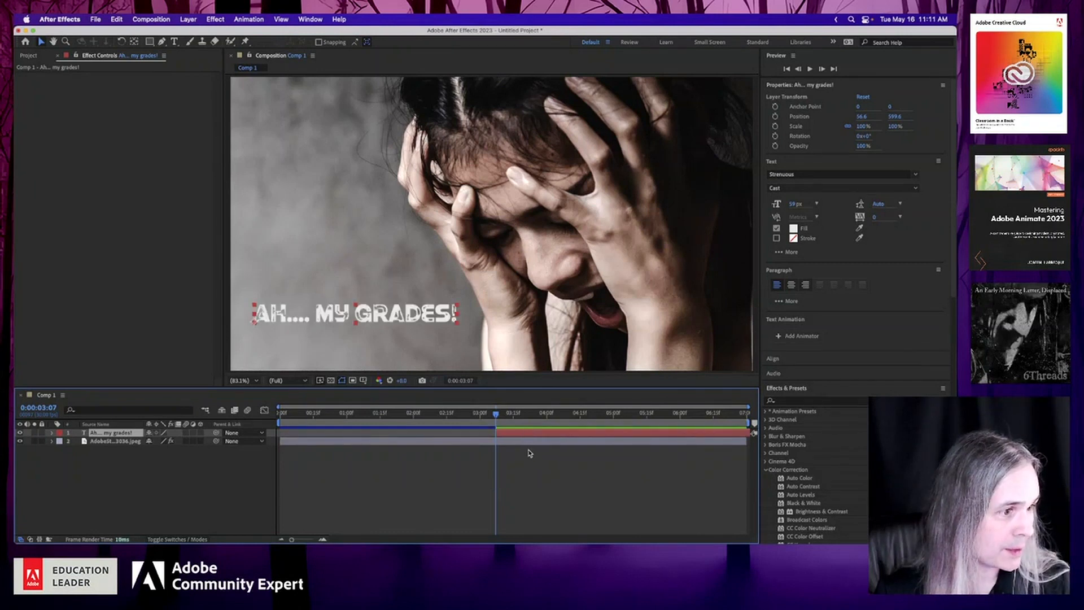
Add Scale and Position keyframes to the text layer at 0:00:05:01.
left_click_drag(661, 414, 616, 412)
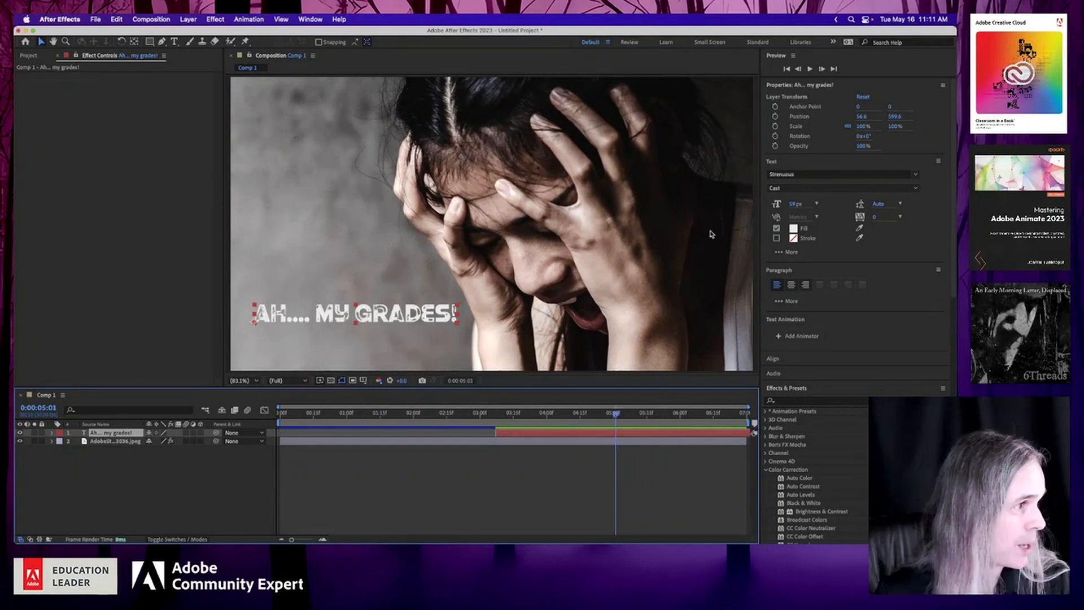
left_click(776, 126)
left_click(775, 117)
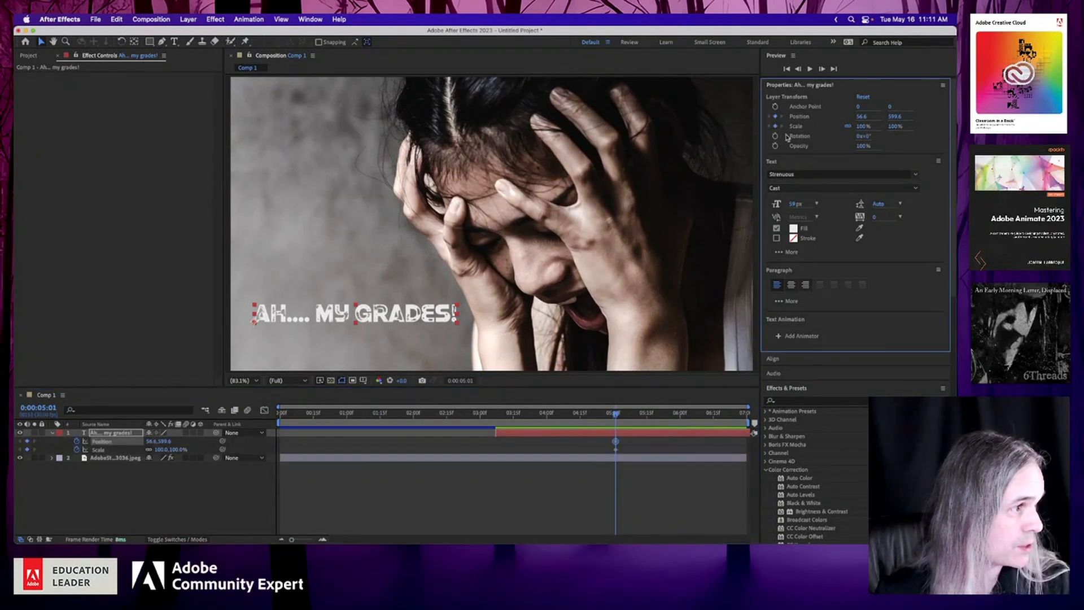
Add Position and Scale keyframes at the text layer's start, 0:00:03:07.
left_click_drag(615, 413, 495, 417)
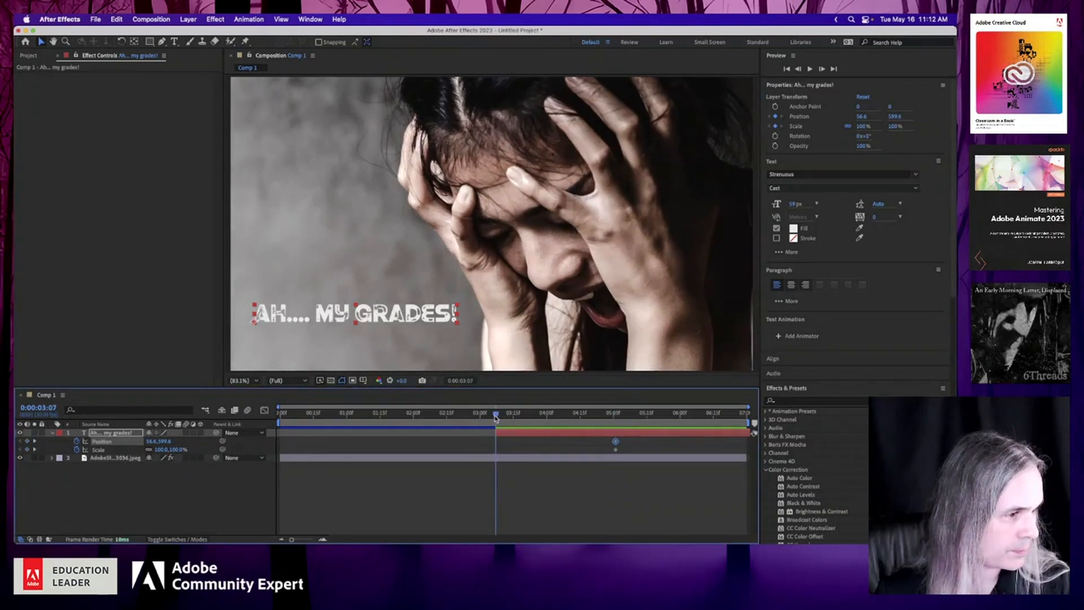
left_click(776, 117)
left_click(776, 126)
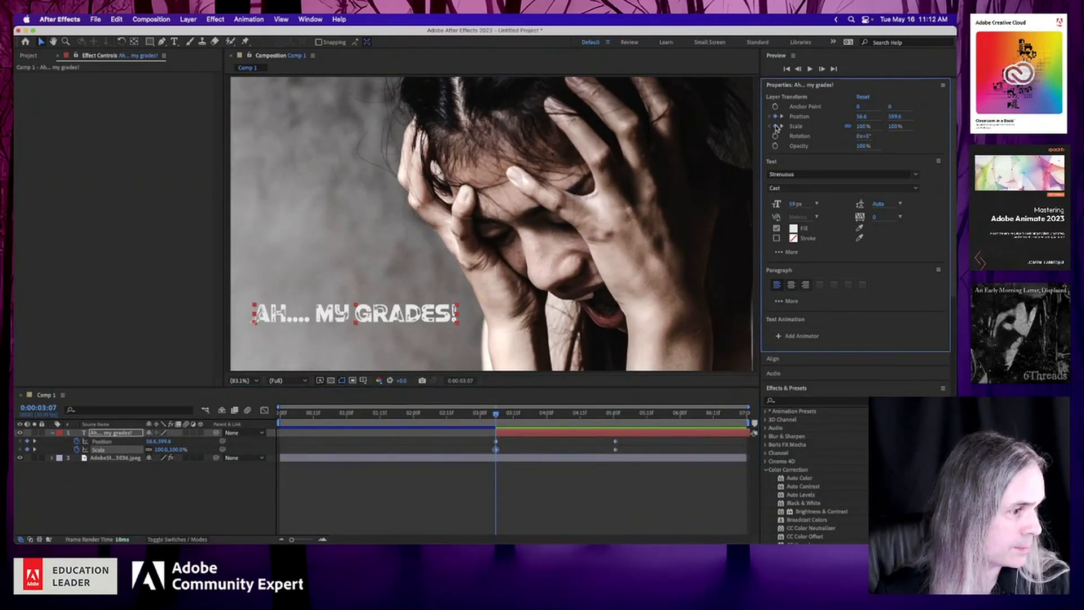
At 0:00:03:07, shrink the text to 35% scale and move it over the woman's face, at about position 614, 358.
left_click_drag(377, 316, 538, 256)
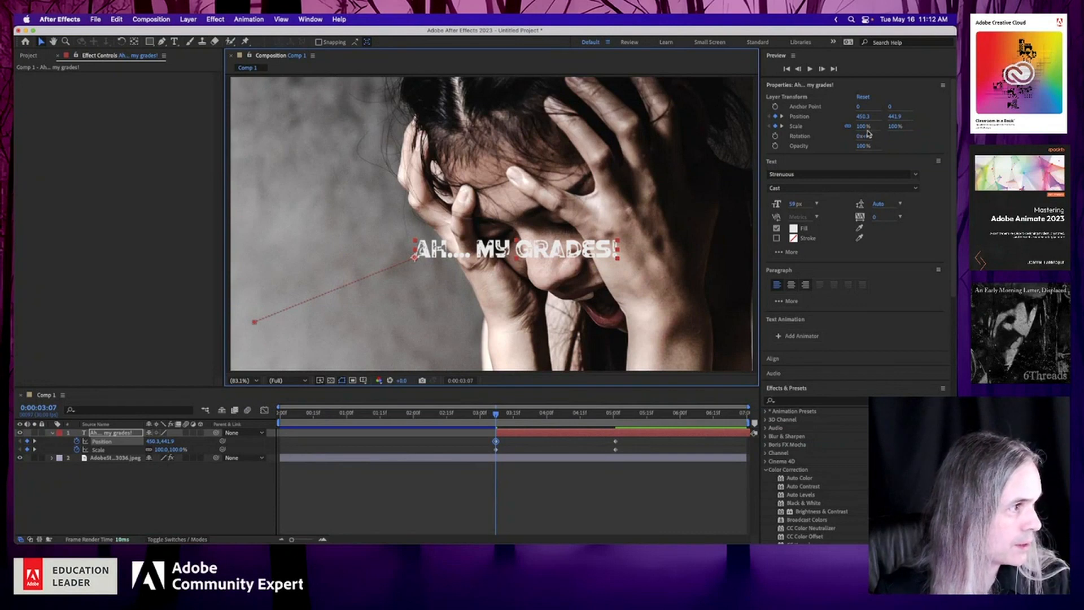
left_click_drag(863, 126, 830, 131)
left_click_drag(458, 258, 527, 223)
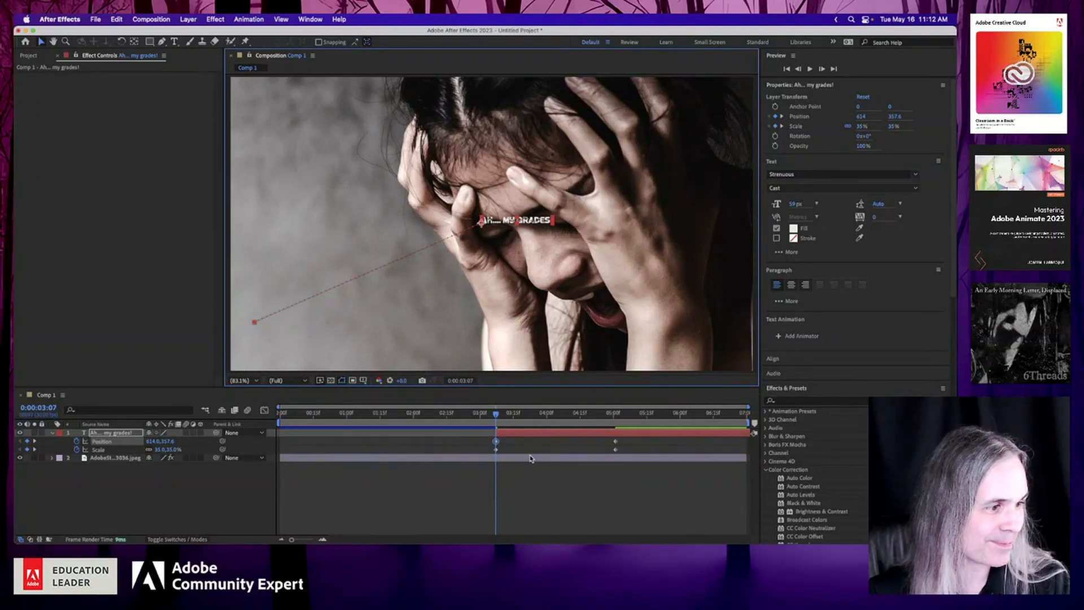
Apply Easy Ease to all four Position and Scale keyframes of the text layer and preview the animation.
mouse_move(503, 416)
left_mouse_down()
mouse_move(652, 424)
mouse_move(484, 414)
left_mouse_up()
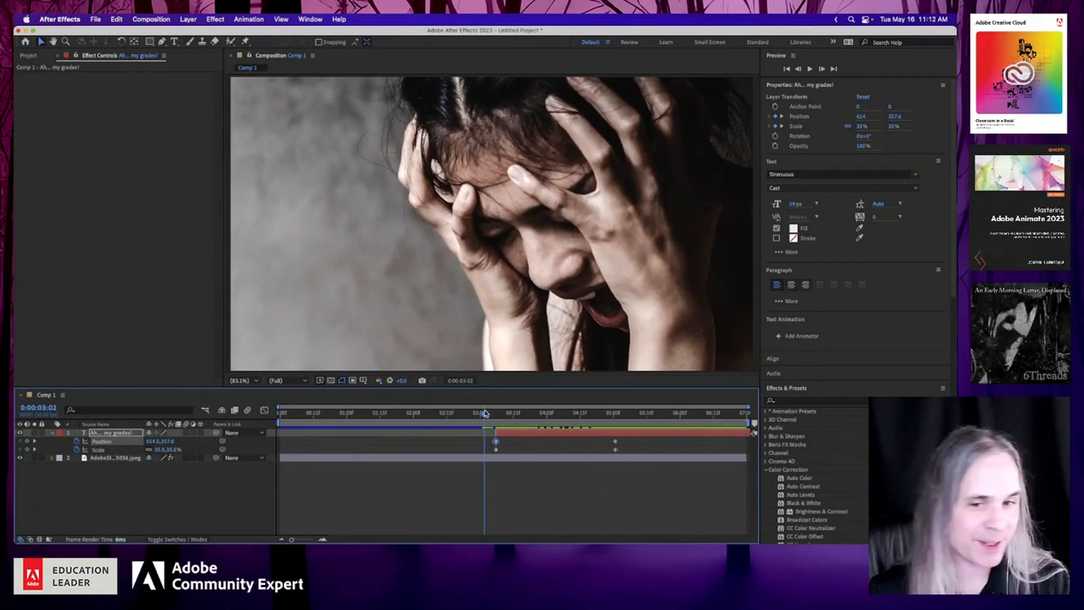
left_click_drag(627, 455, 480, 452)
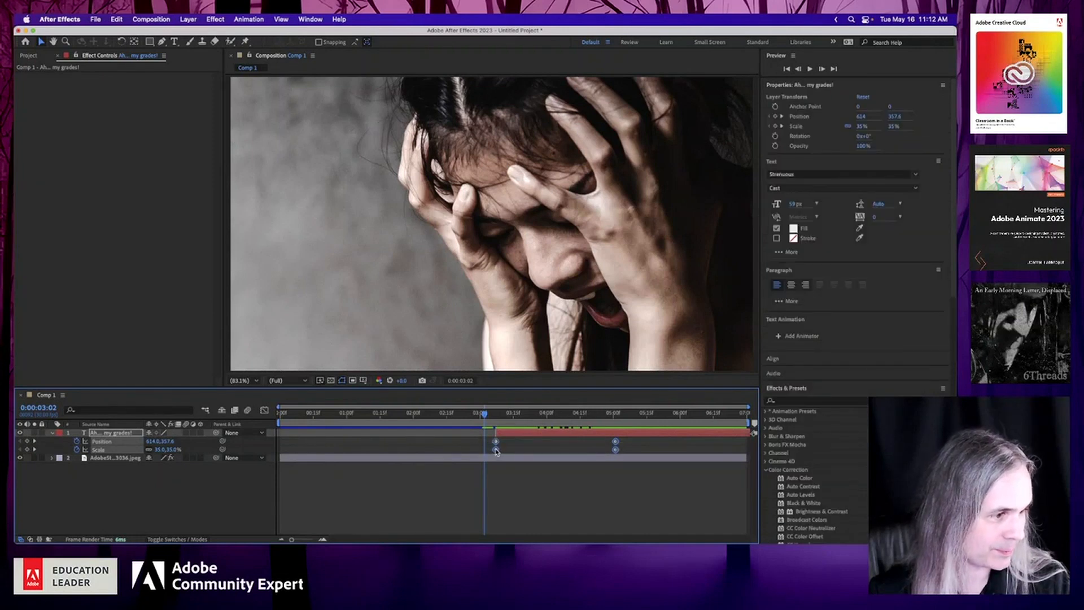
right_click(495, 450)
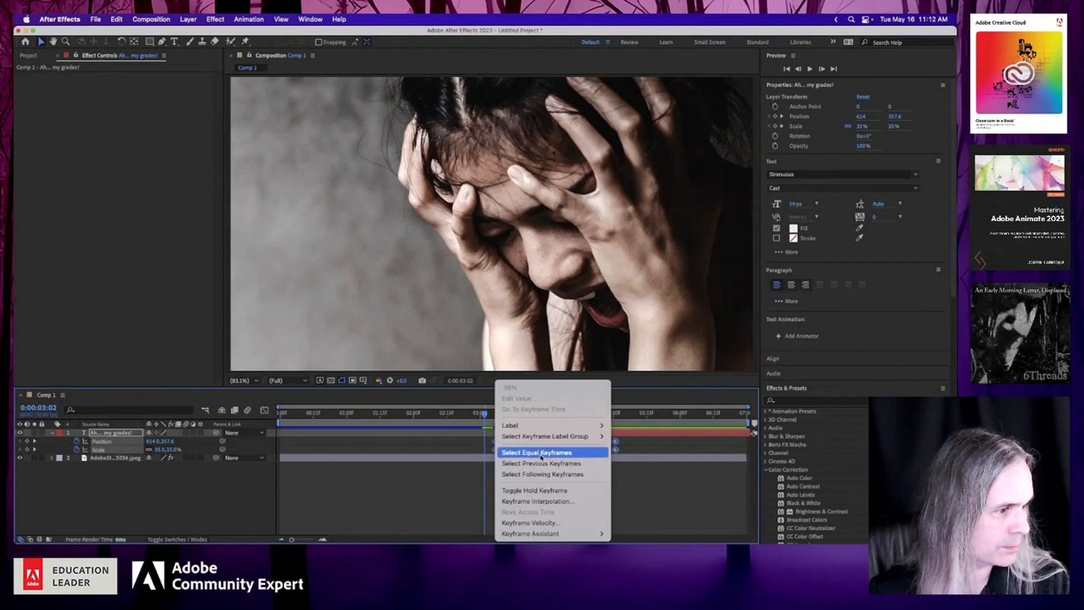
mouse_move(551, 533)
left_click(658, 470)
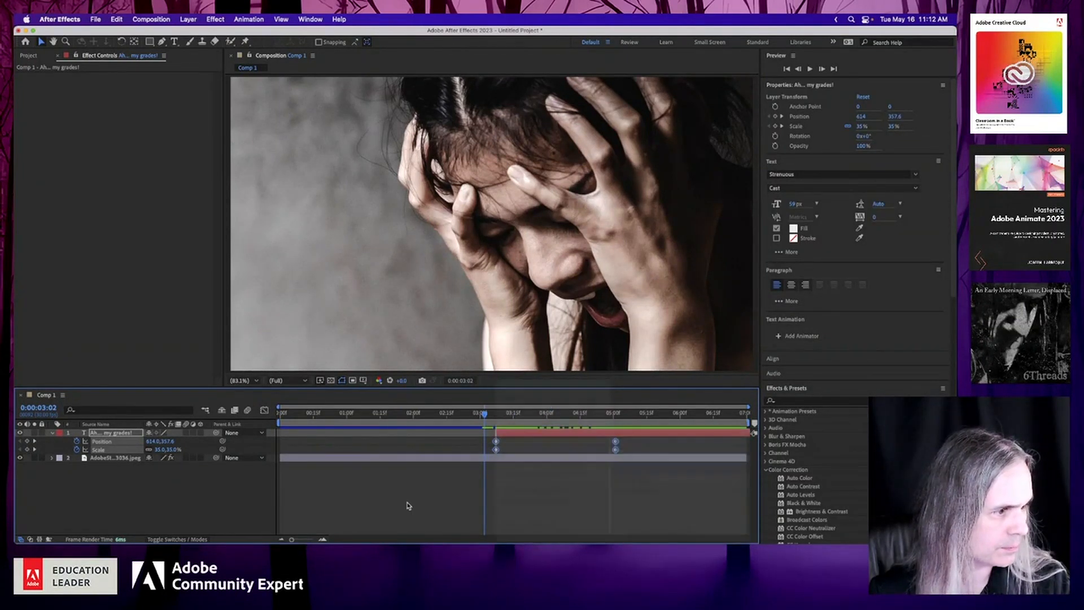
left_click(409, 505)
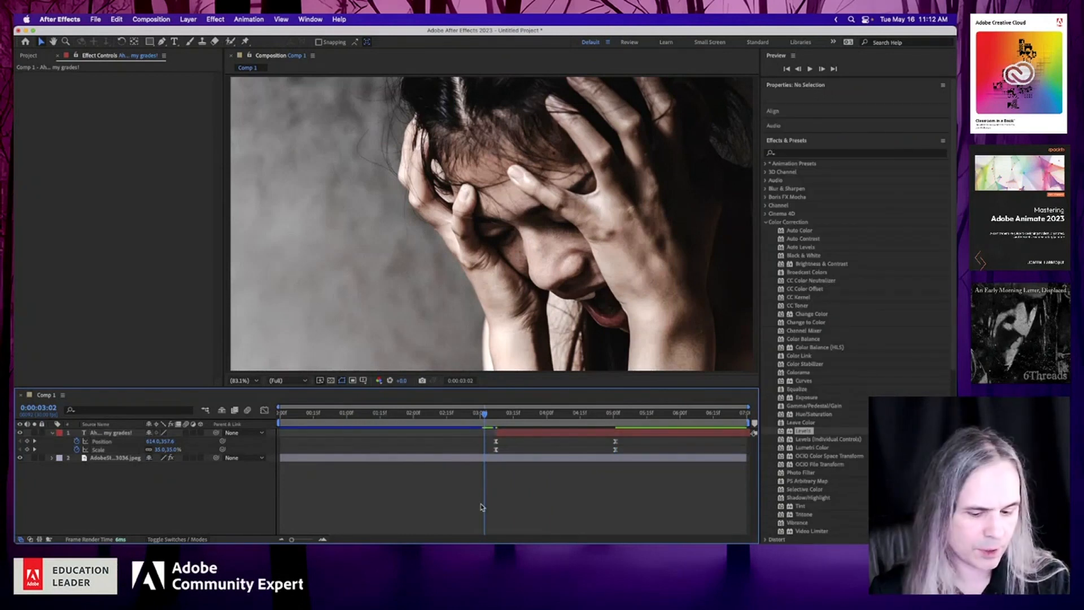
key("space")
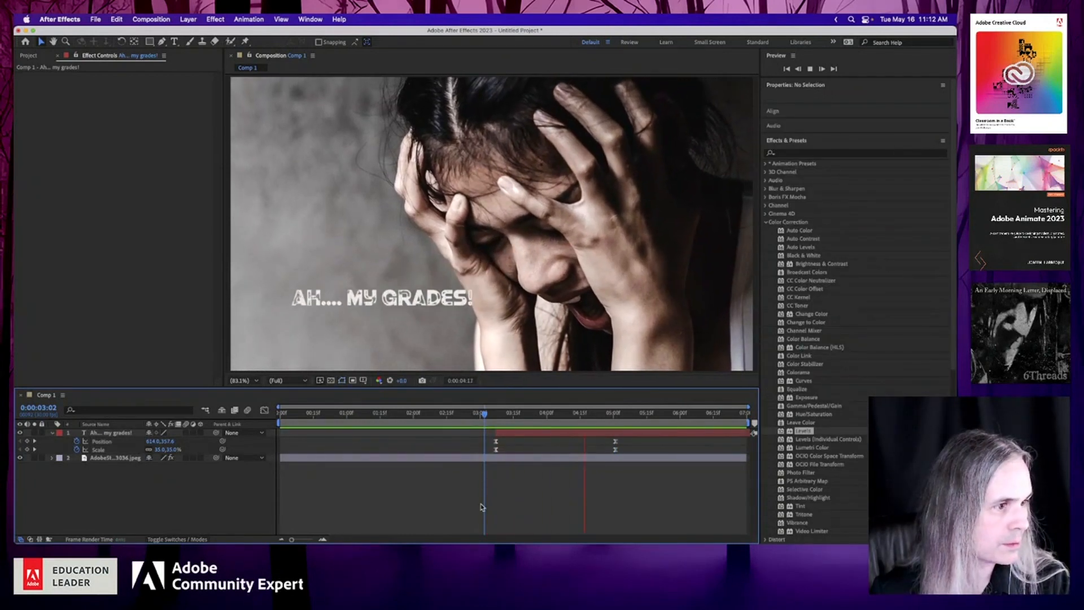
key("space")
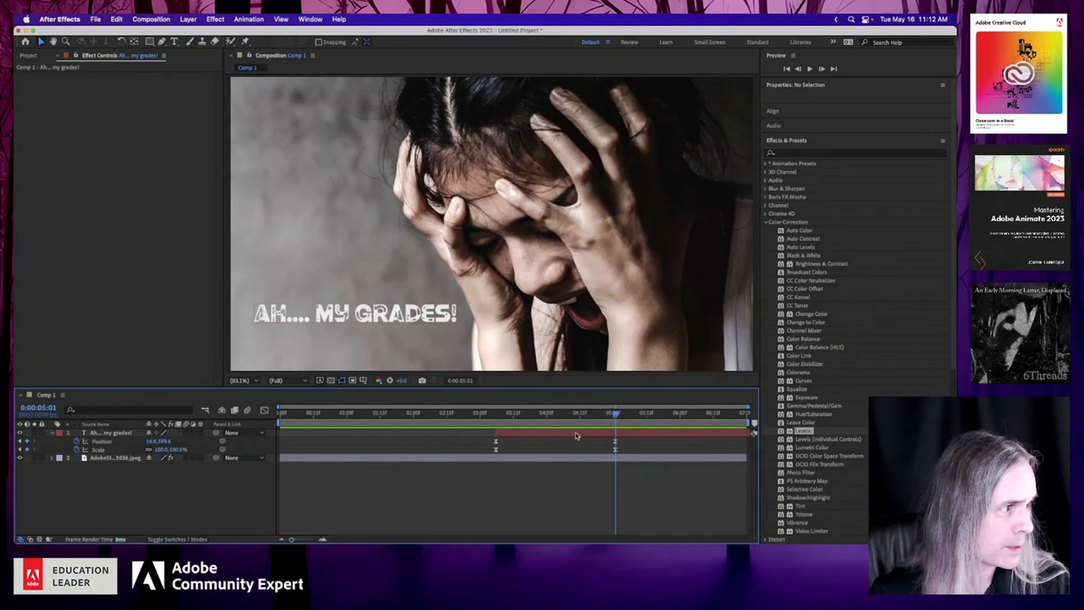
Add an Opacity keyframe to the text layer at 0:00:05:01 and another at 0:00:03:07 set to 18%.
left_click(368, 314)
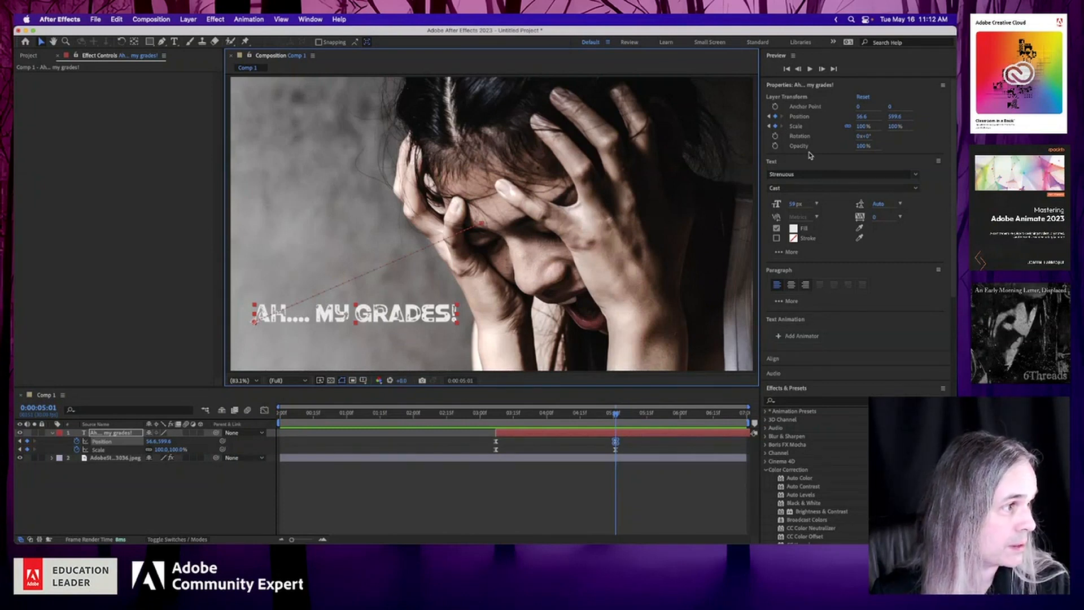
left_click(776, 146)
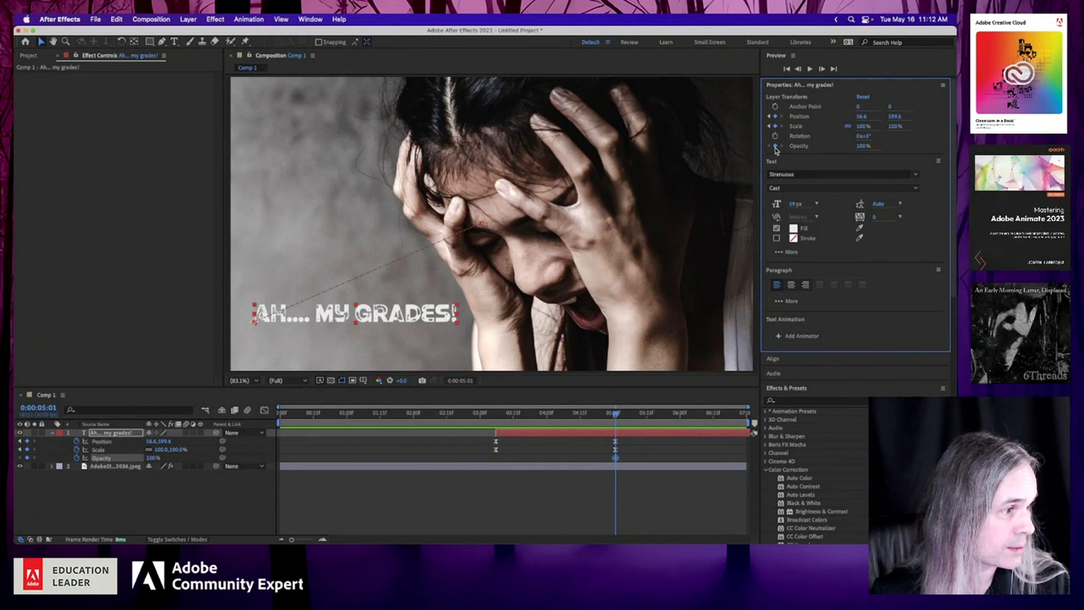
left_click(768, 126)
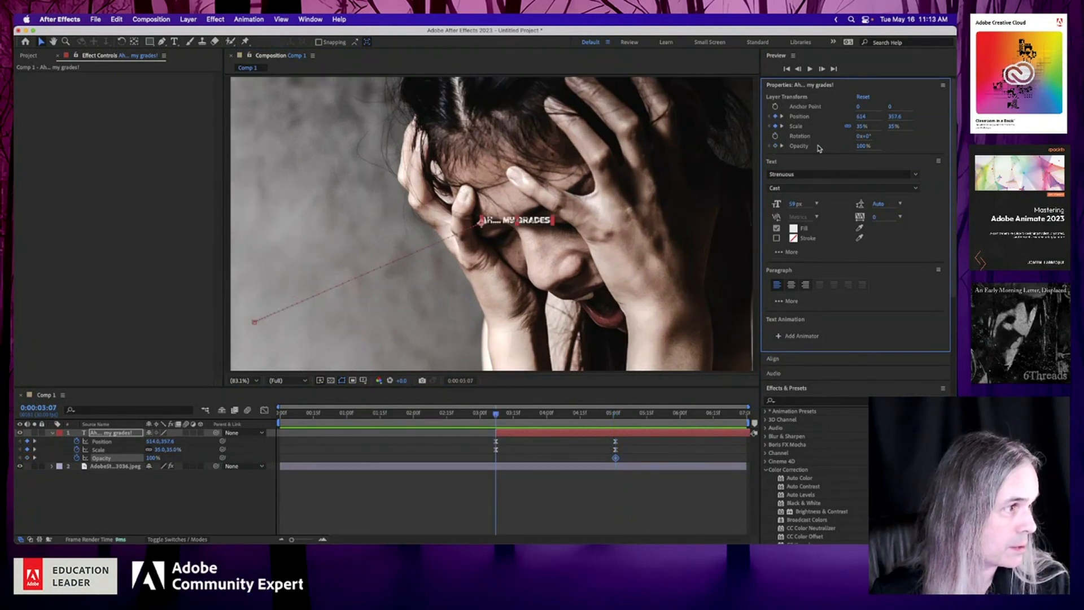
left_click(778, 146)
left_click_drag(863, 145, 824, 149)
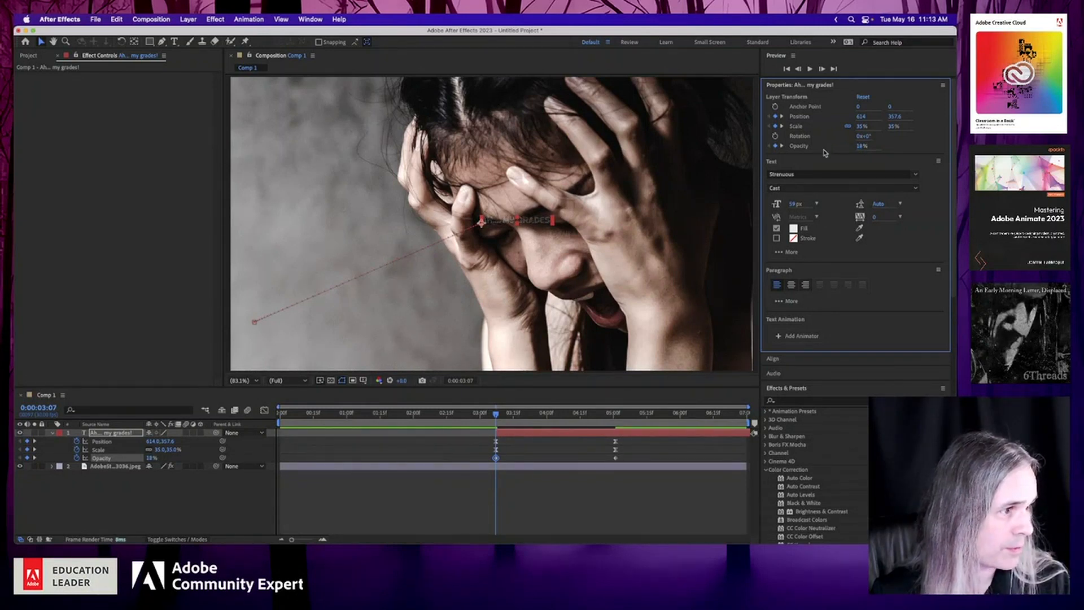
Reshape the text's Opacity curve in the Graph Editor into an S-curve by extending the handles of both keyframes.
left_click(481, 417)
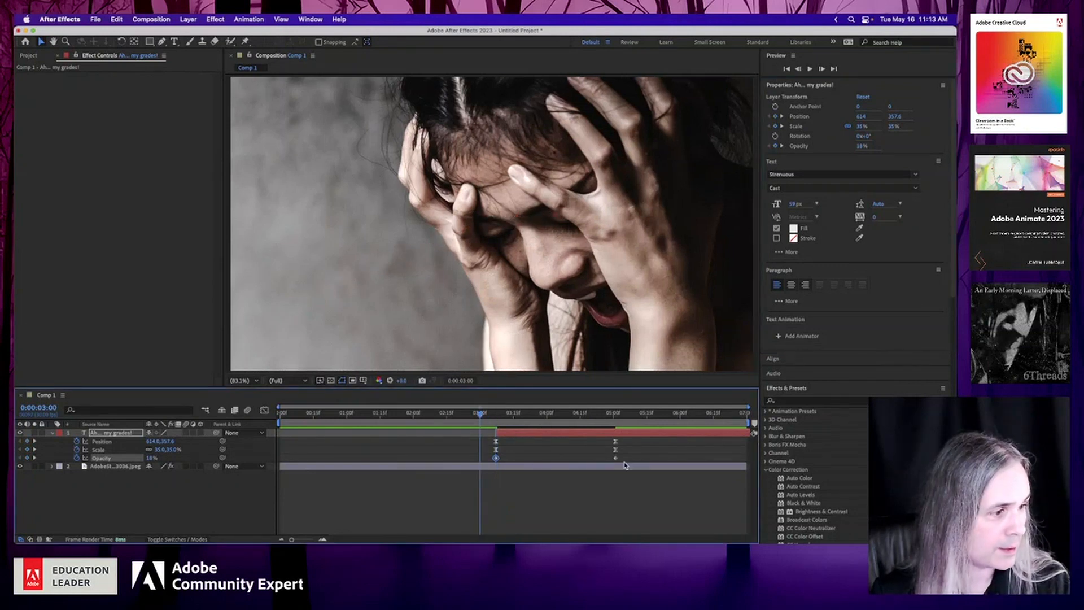
left_click(265, 413)
mouse_move(496, 514)
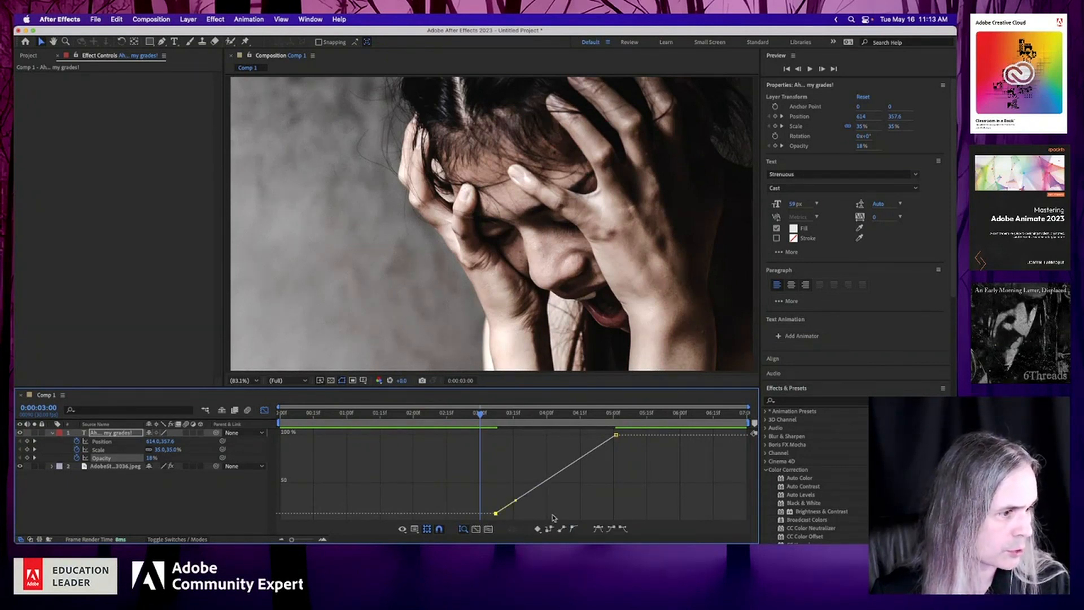
left_click_drag(517, 503, 572, 508)
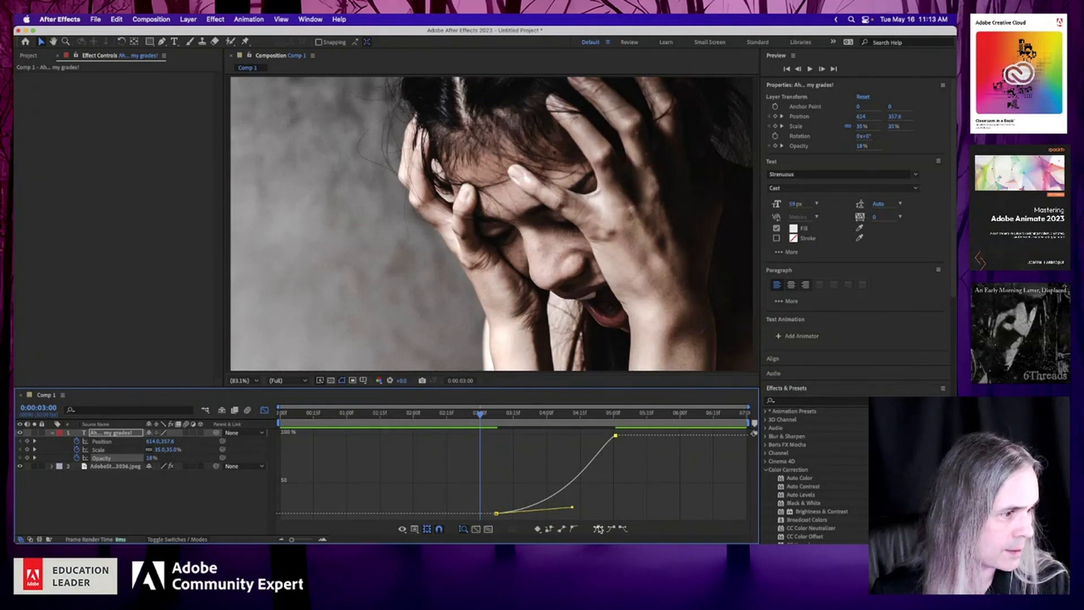
left_click(573, 529)
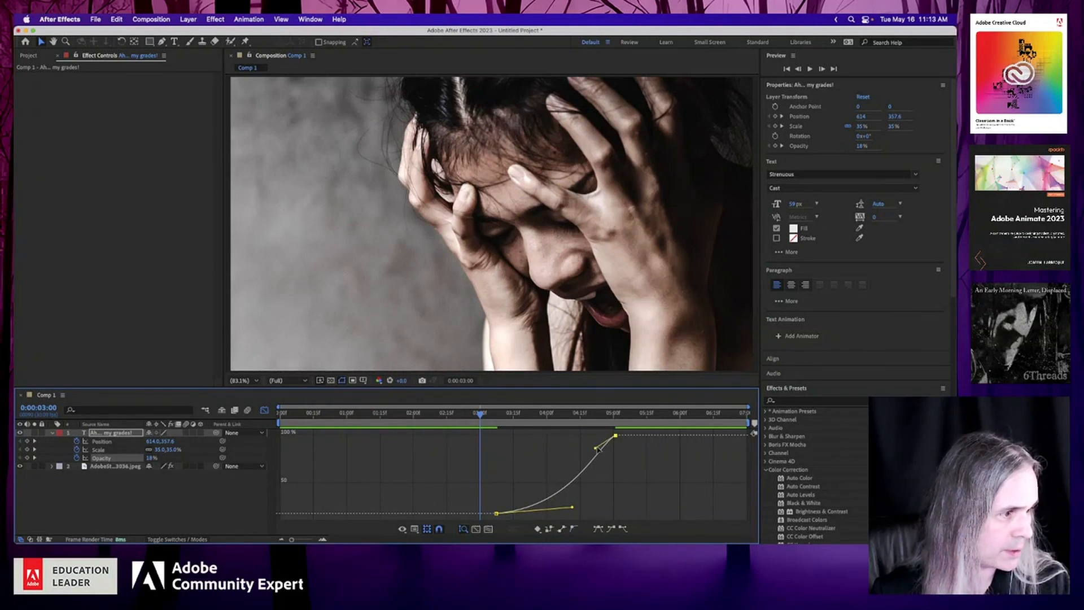
left_click_drag(596, 449, 535, 439)
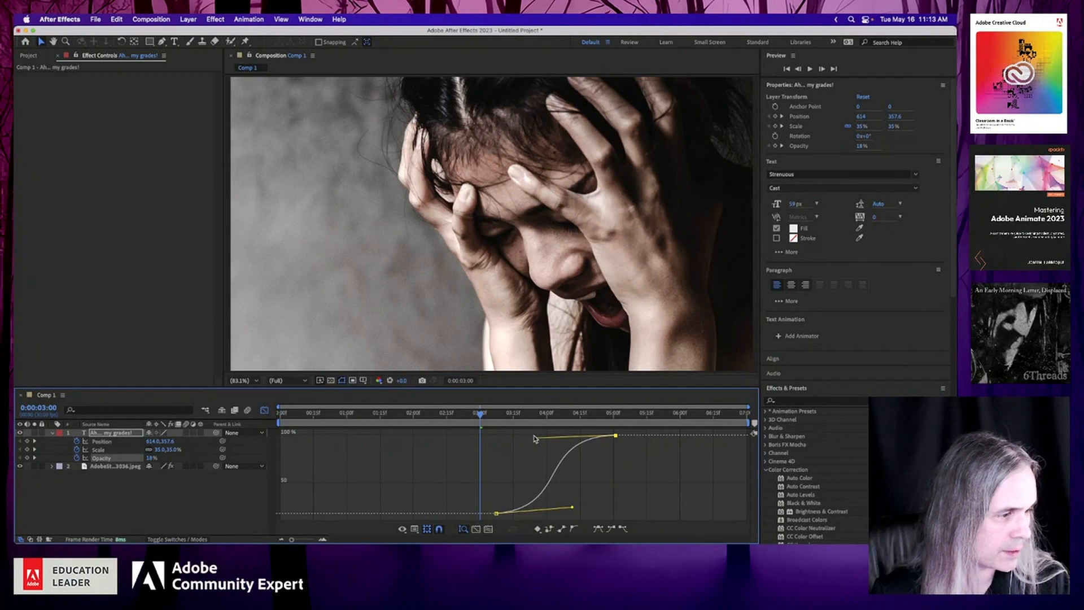
left_click_drag(537, 440, 501, 469)
Preview the text fade from 0:00:02:17 and return the timeline to the layer bar view.
left_click(450, 414)
key("space")
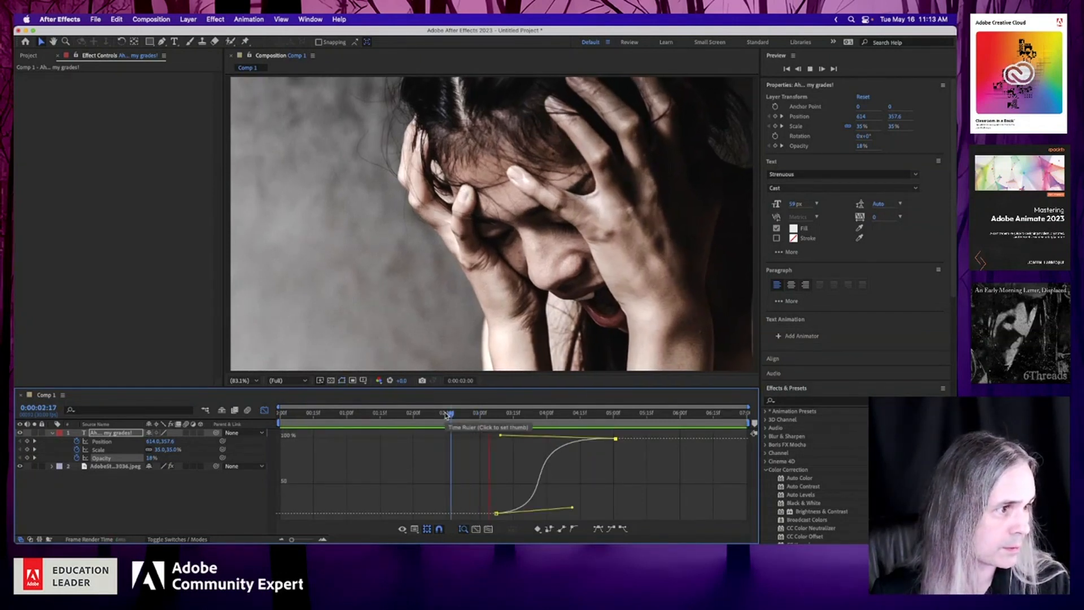
key("space")
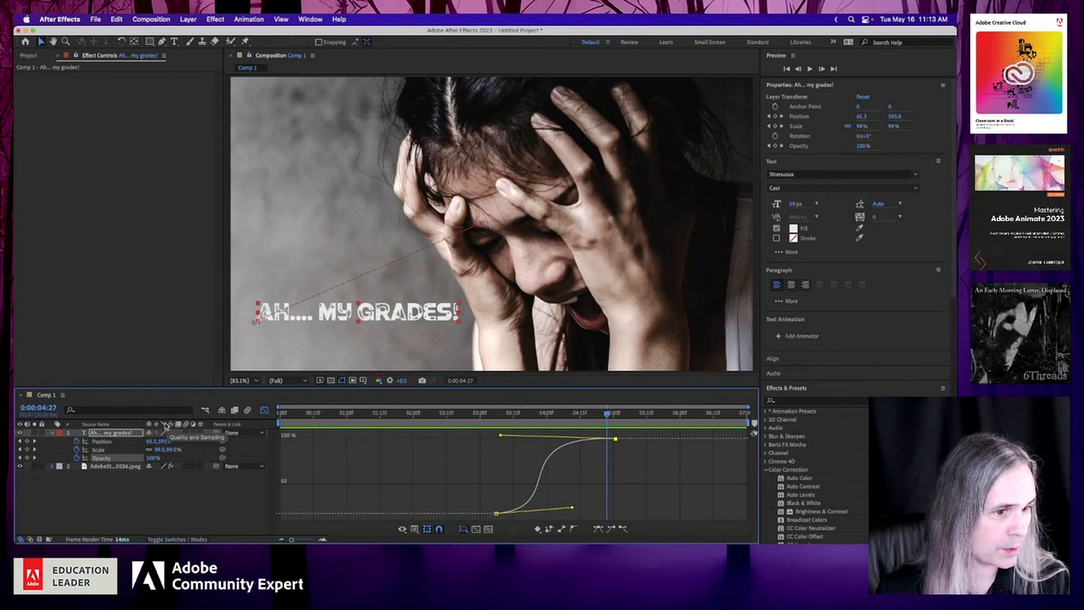
left_click(264, 411)
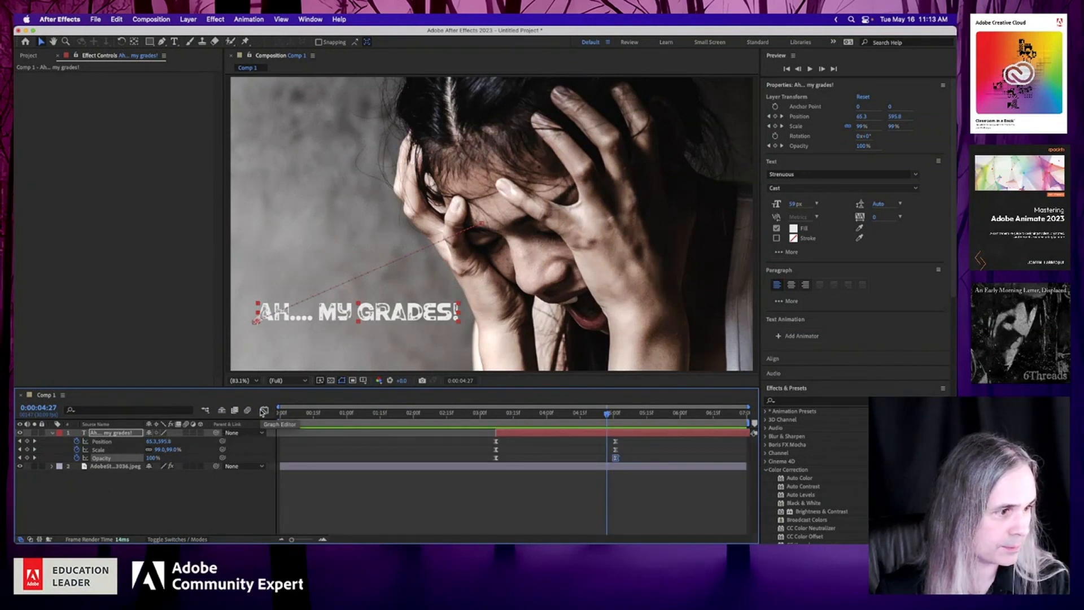
Move the ending Position and Scale keyframes to shortly after 0:00:04:00 and the ending Opacity keyframe slightly before 0:00:04:27, and preview the timing.
left_click_drag(628, 439, 553, 450)
left_click(581, 459)
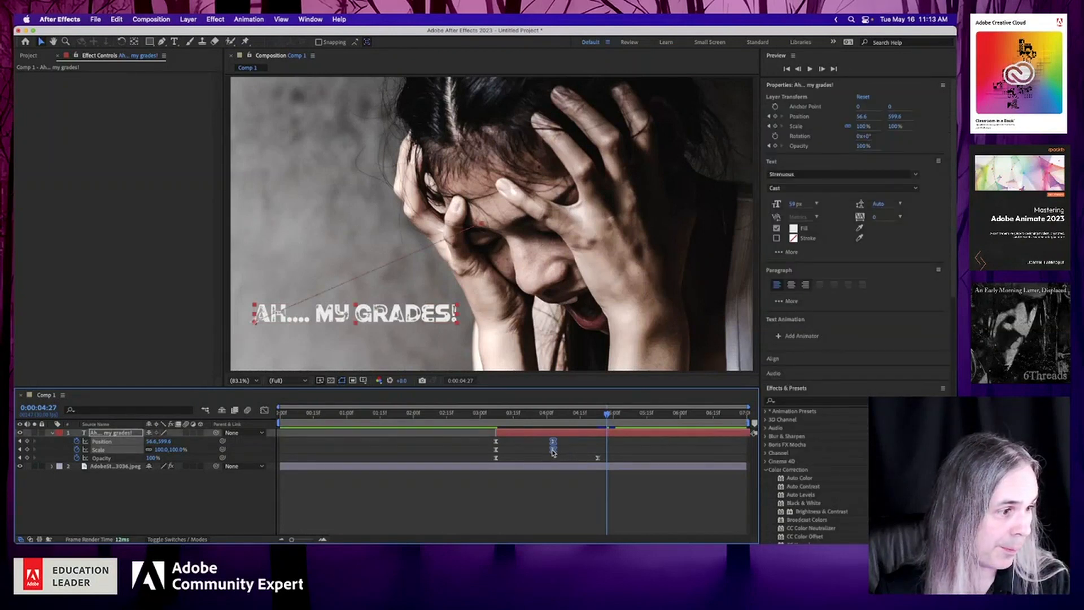
left_click(482, 413)
key("space")
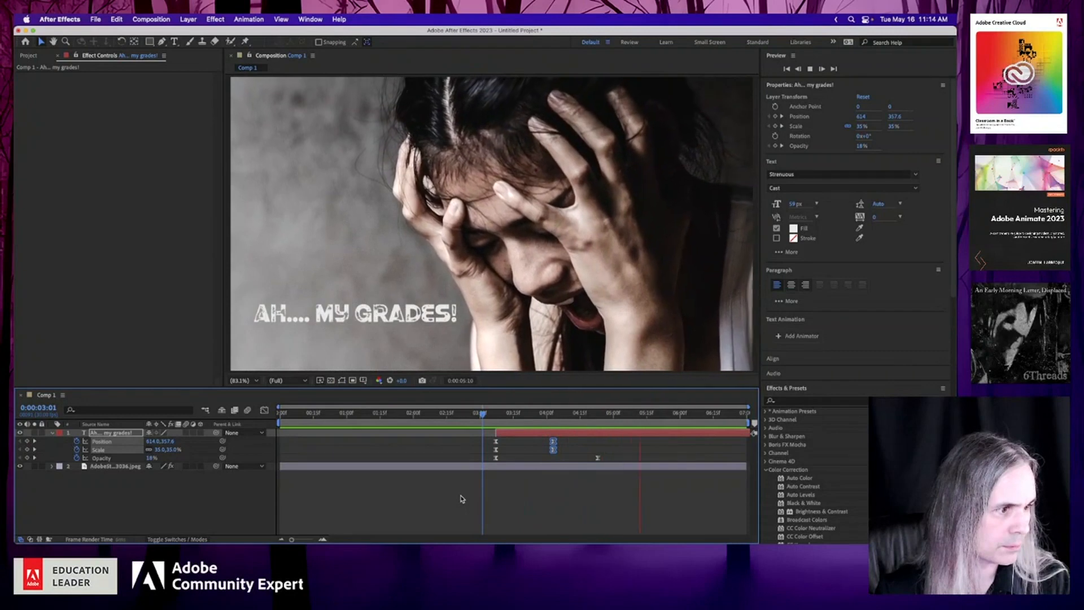
key("space")
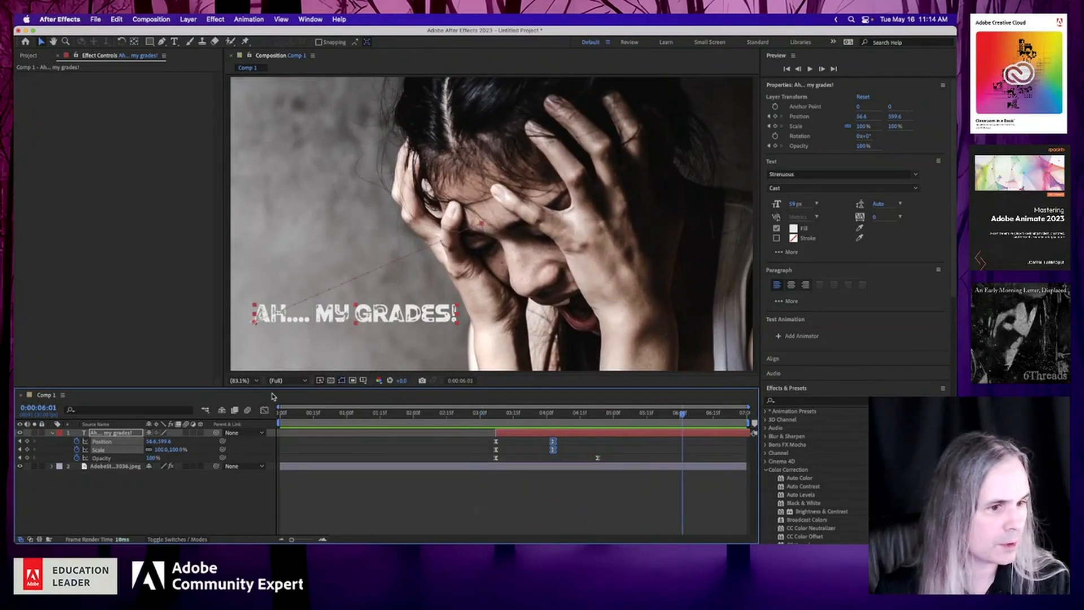
key("super+s")
left_click(614, 306)
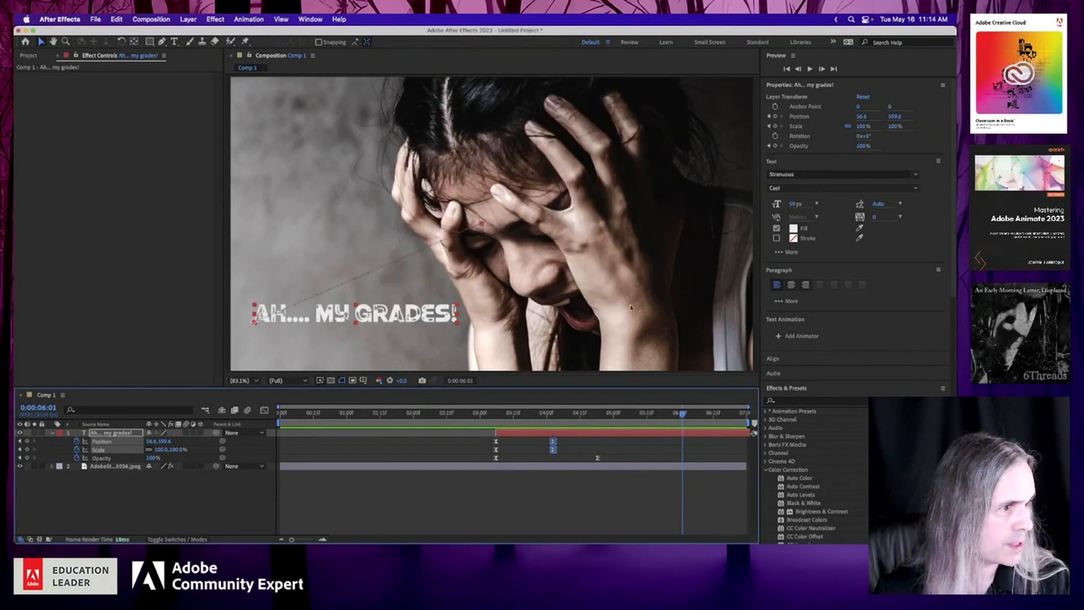
Set the text fill color to dark red 7C0505 and preview the title animation.
left_click(795, 229)
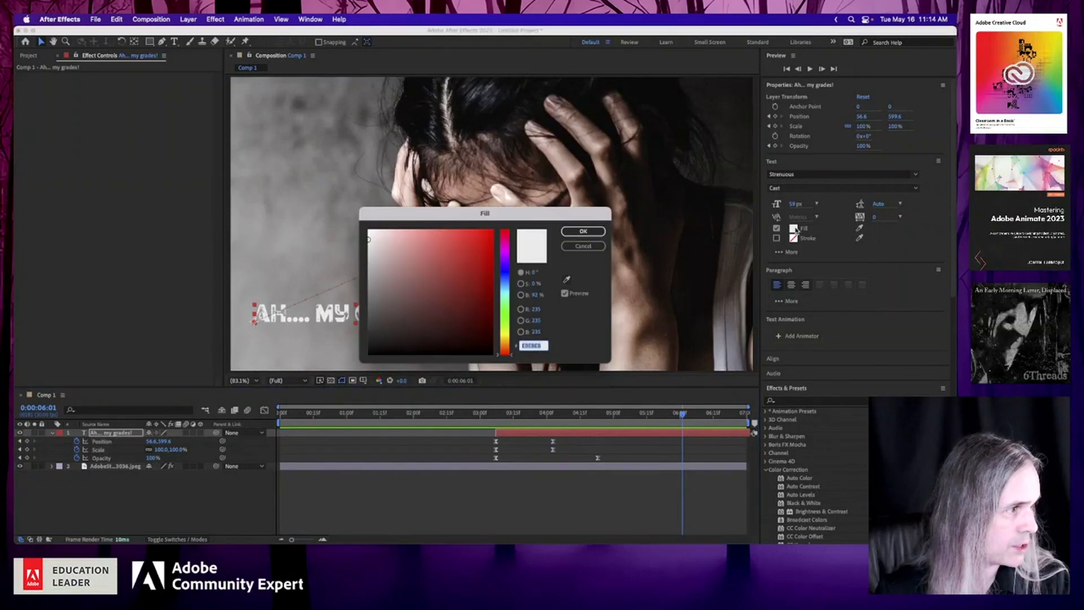
mouse_move(463, 270)
left_mouse_down()
mouse_move(498, 225)
mouse_move(487, 295)
left_mouse_up()
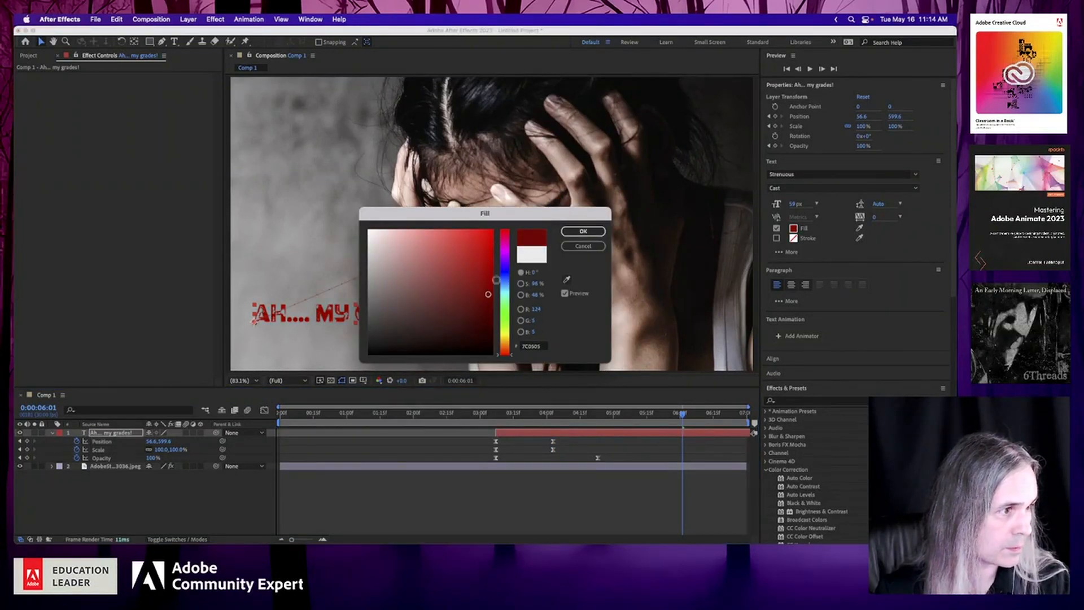
left_click(583, 232)
left_click(463, 410)
key("space")
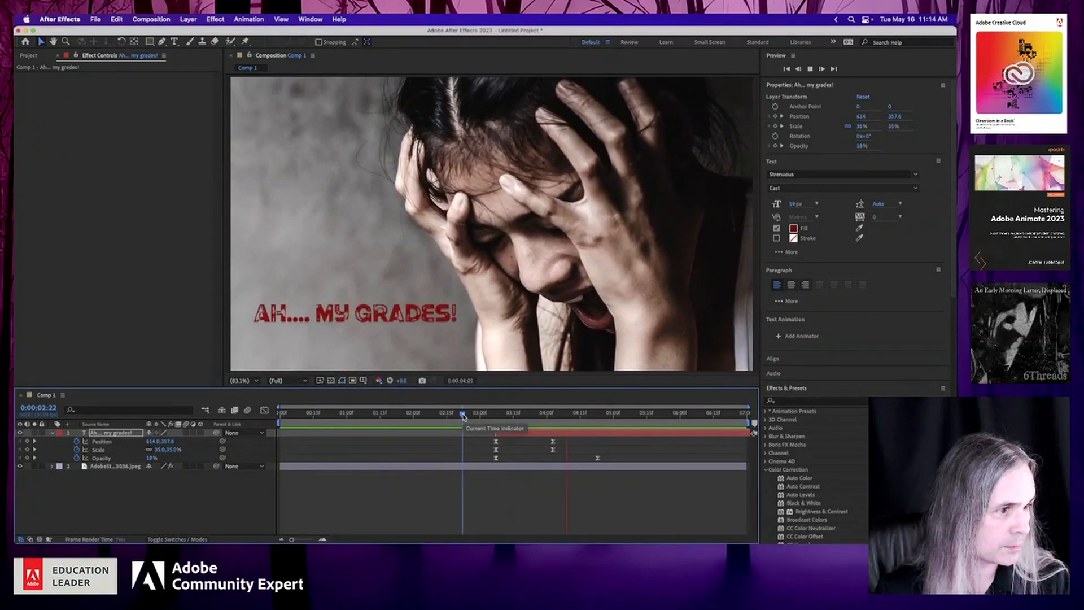
key("space")
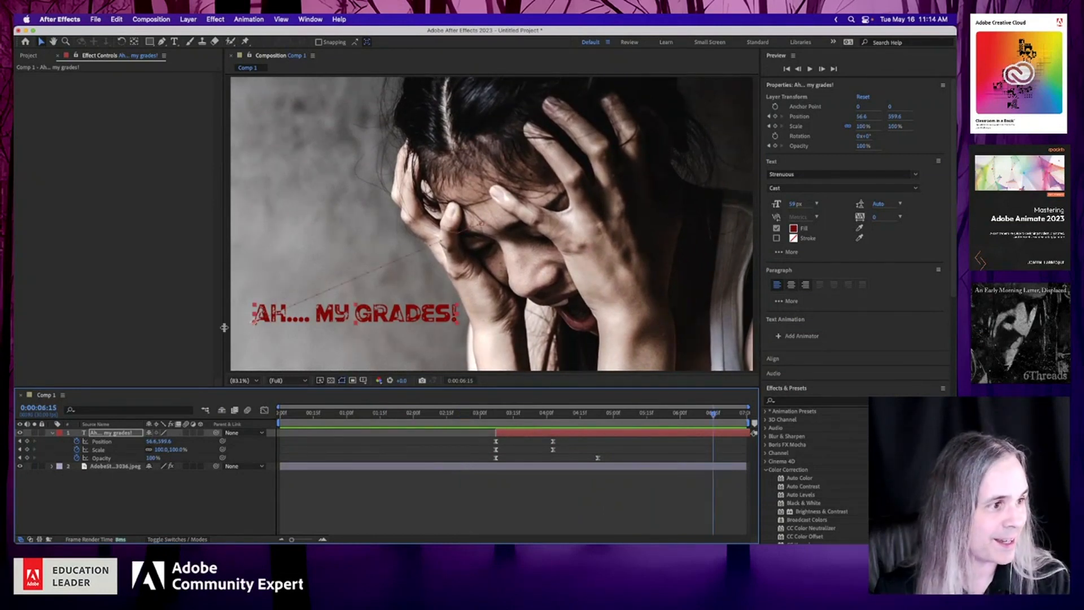
Examine the image layer's properties and the text layer's properties at 0:00:03:19 to compare the available controls.
left_click(362, 278)
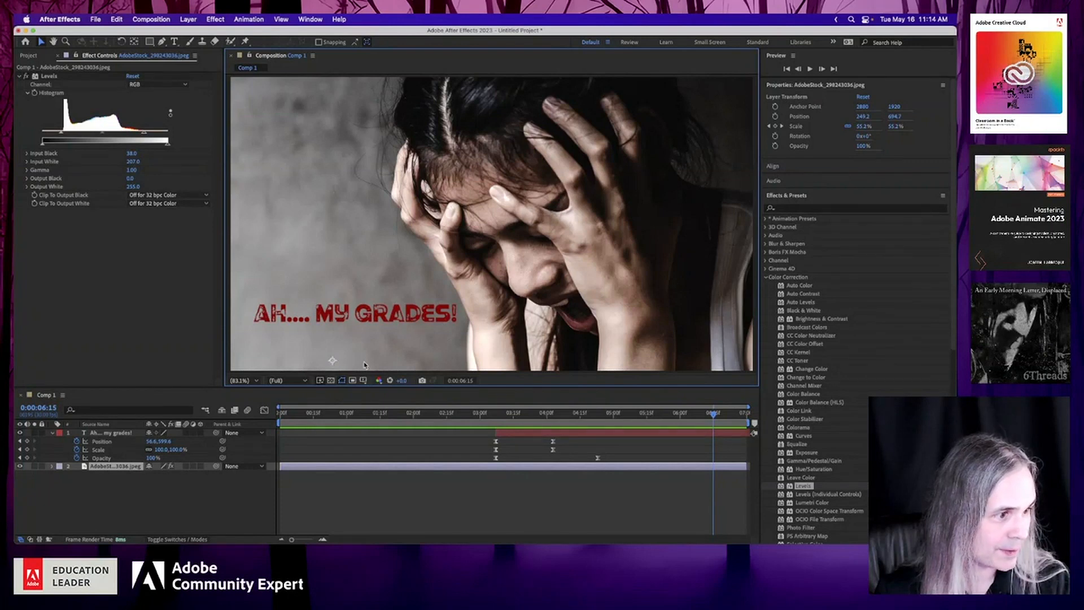
left_click(522, 415)
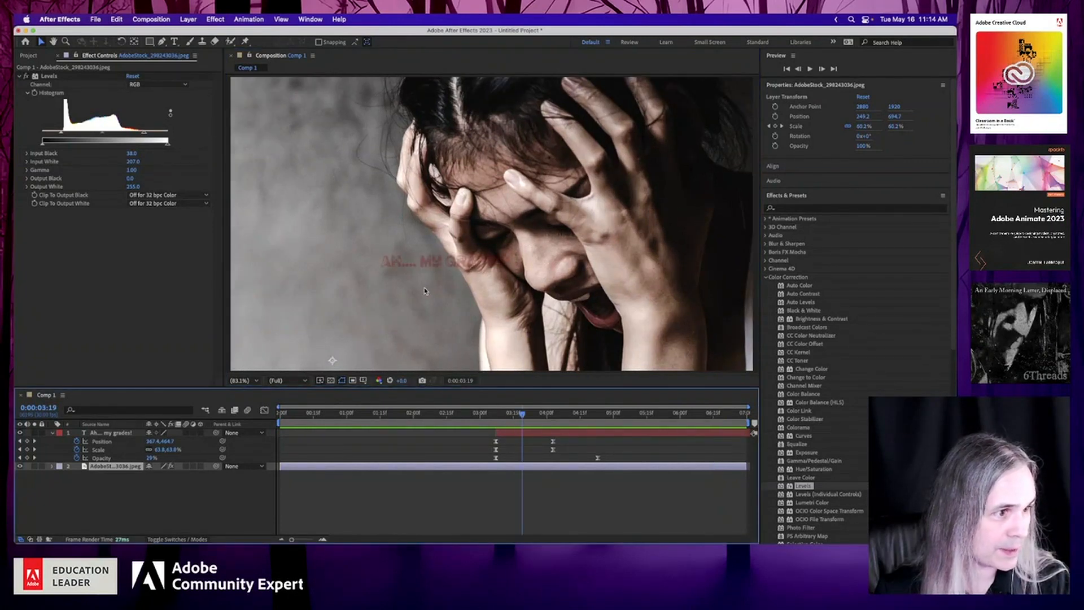
left_click(112, 433)
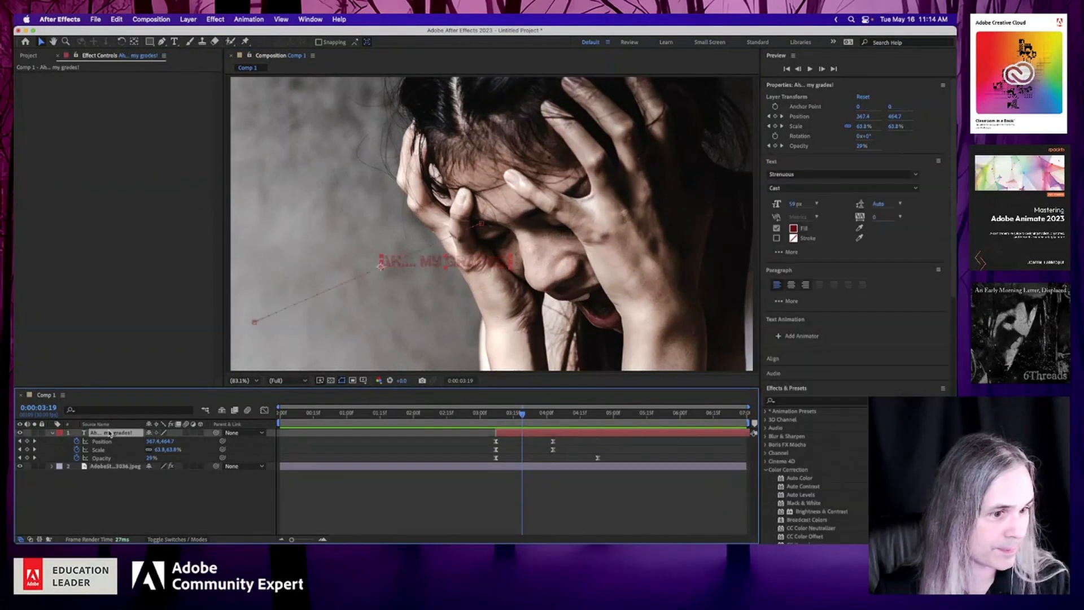
Try moving the image layer to a slightly different position in the composition.
left_click(356, 284)
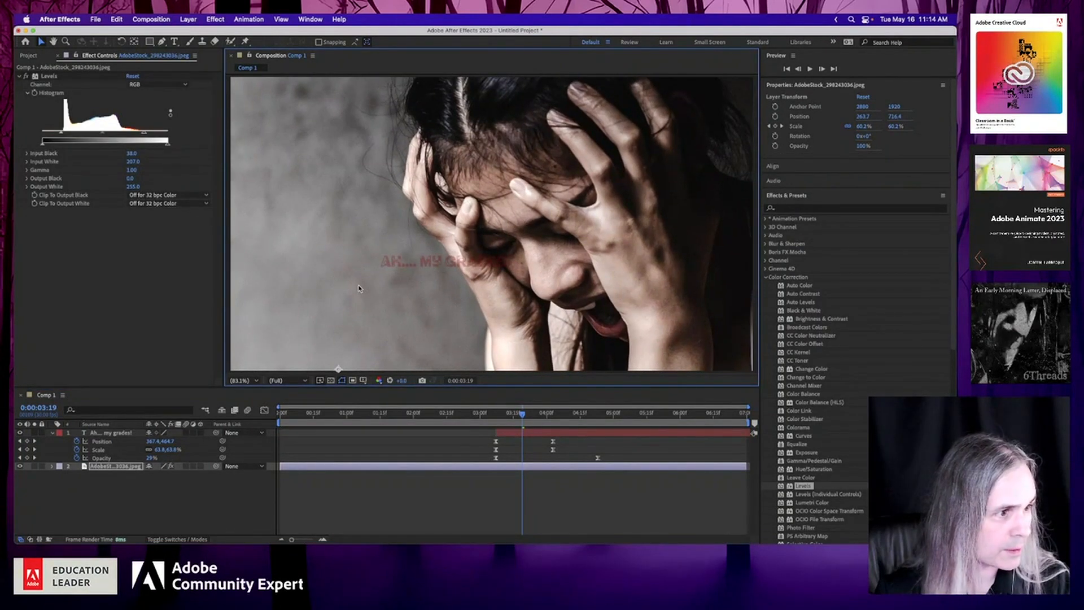
left_click_drag(358, 289, 346, 289)
left_click(82, 299)
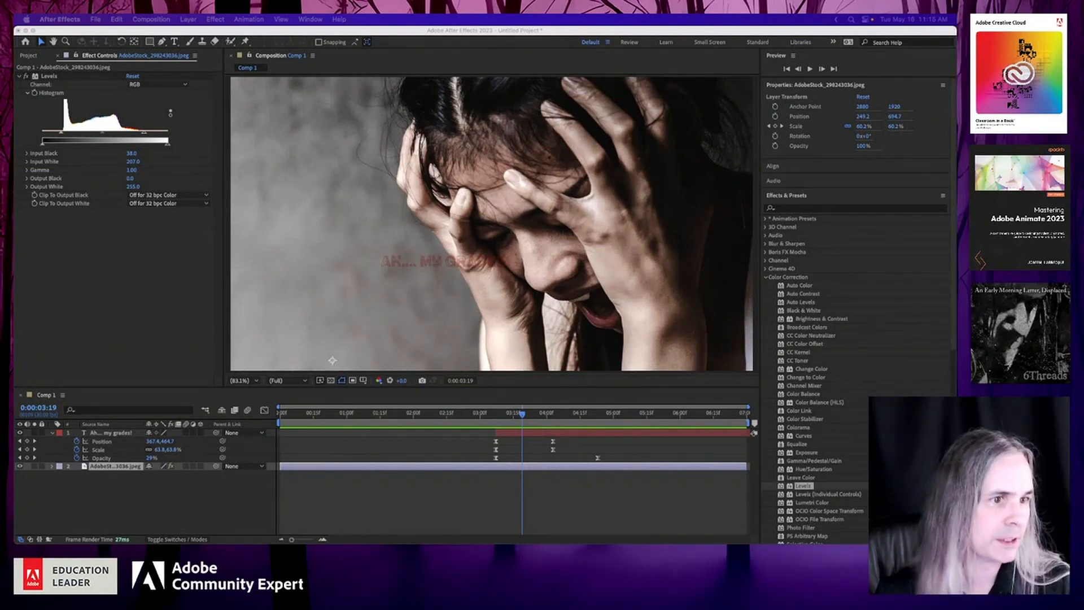
left_click(151, 314)
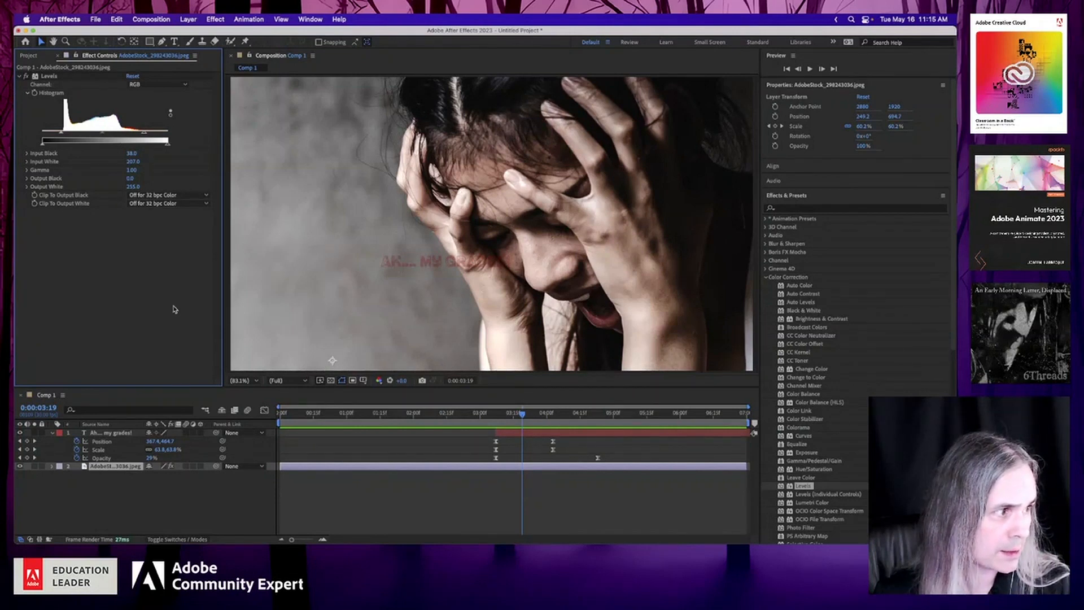
Apply the Wave Warp effect to the image layer and preview it from the start of the composition.
left_click(798, 210)
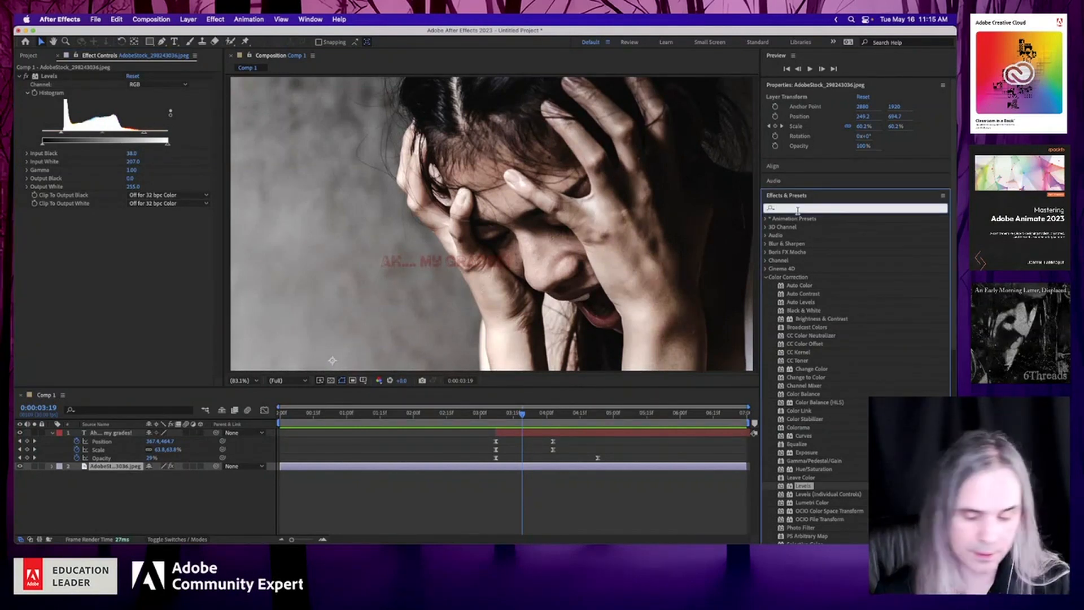
type("wave")
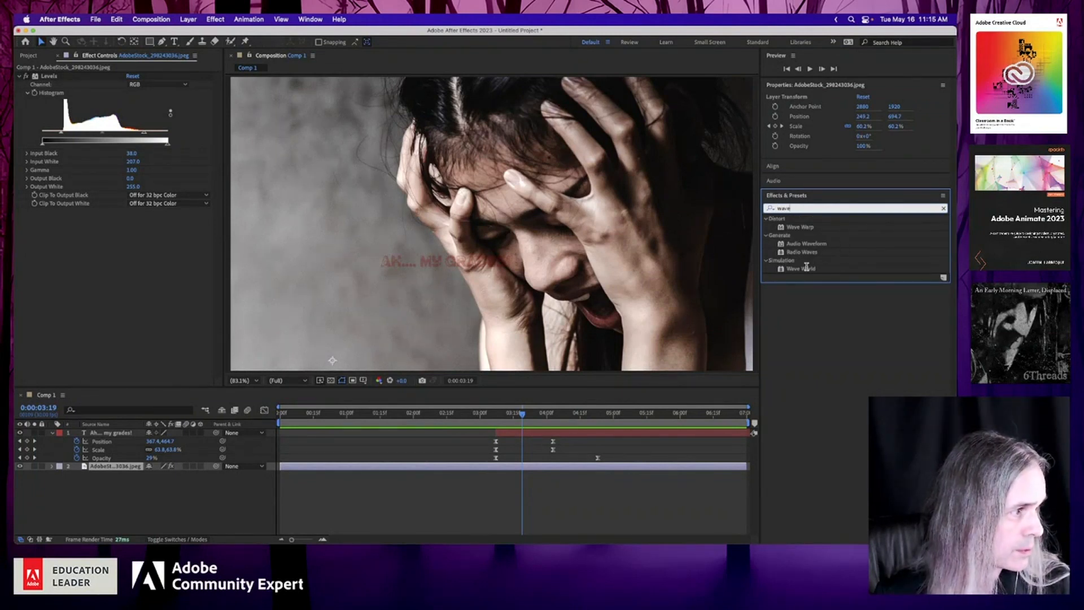
left_click(812, 228)
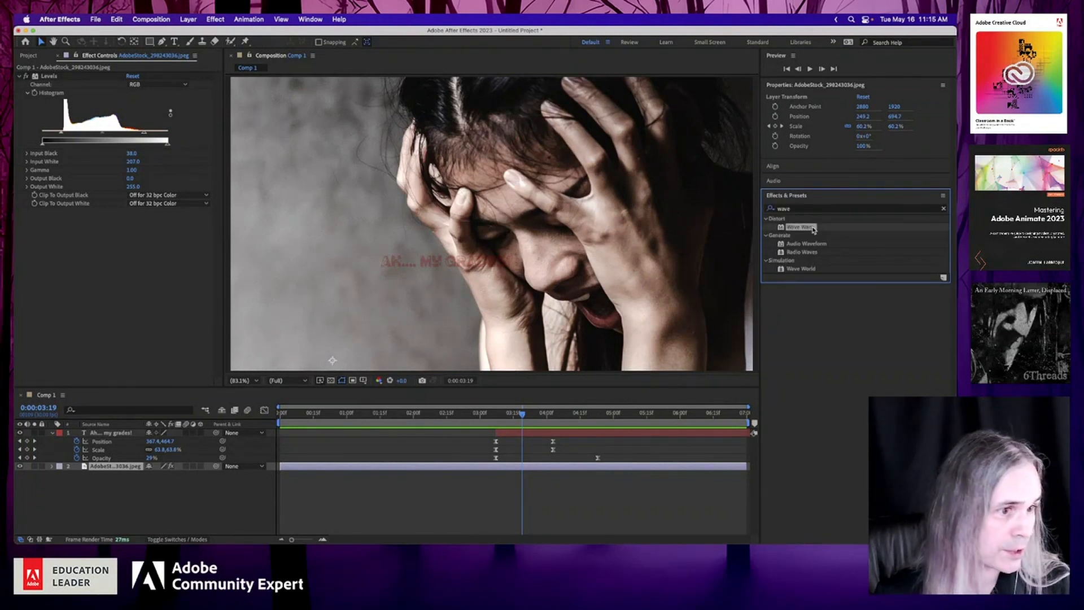
left_click_drag(814, 229, 342, 282)
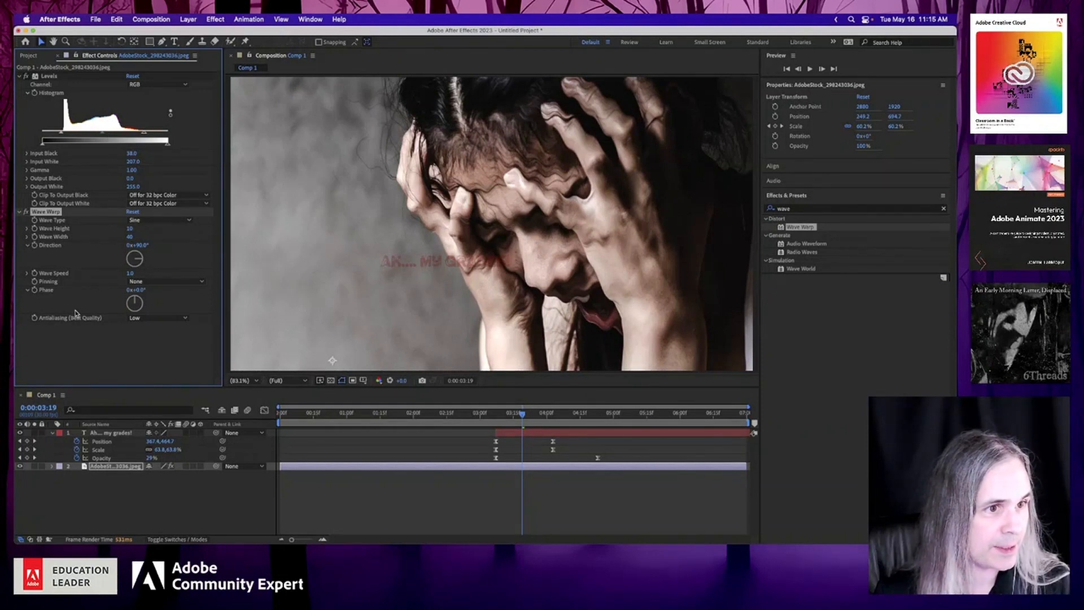
left_click(213, 417)
key("Home")
key("space")
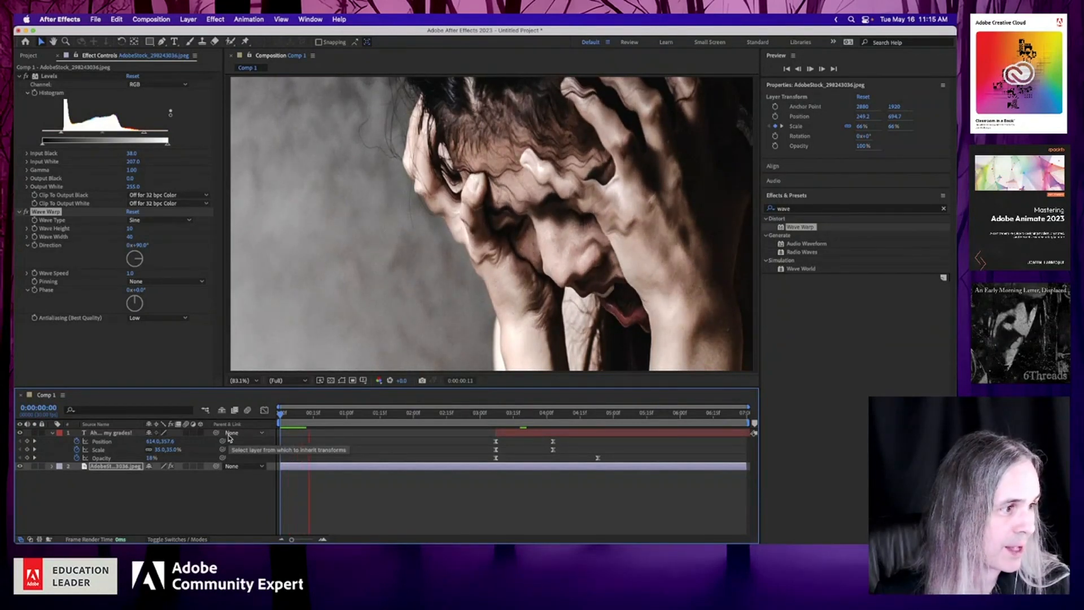
key("space")
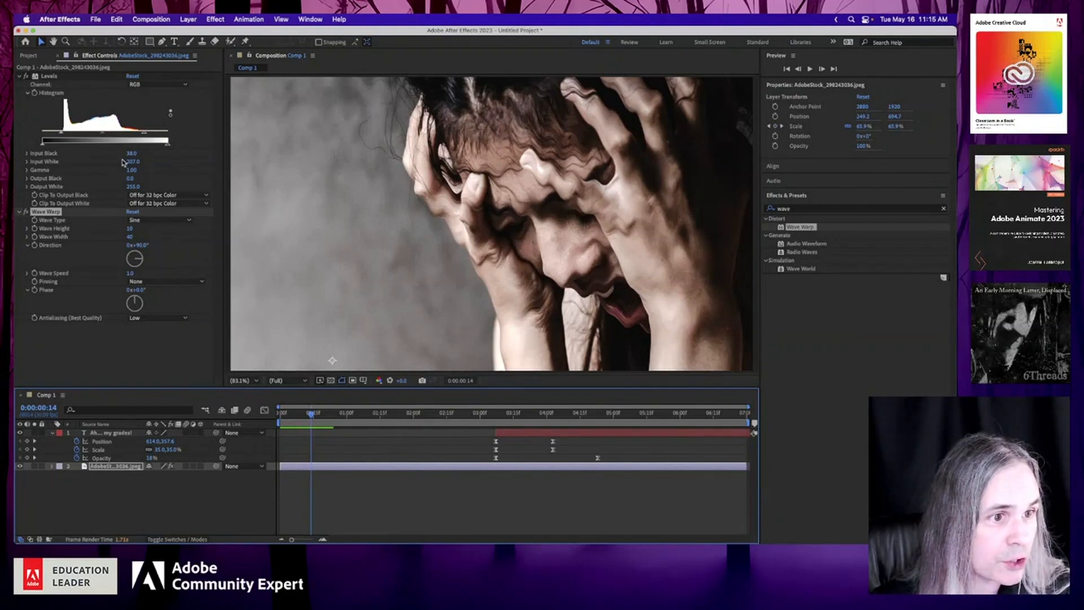
Set Wave Warp's Wave Height to 17 and Wave Width to 42, and preview the stronger distortion.
left_click(20, 76)
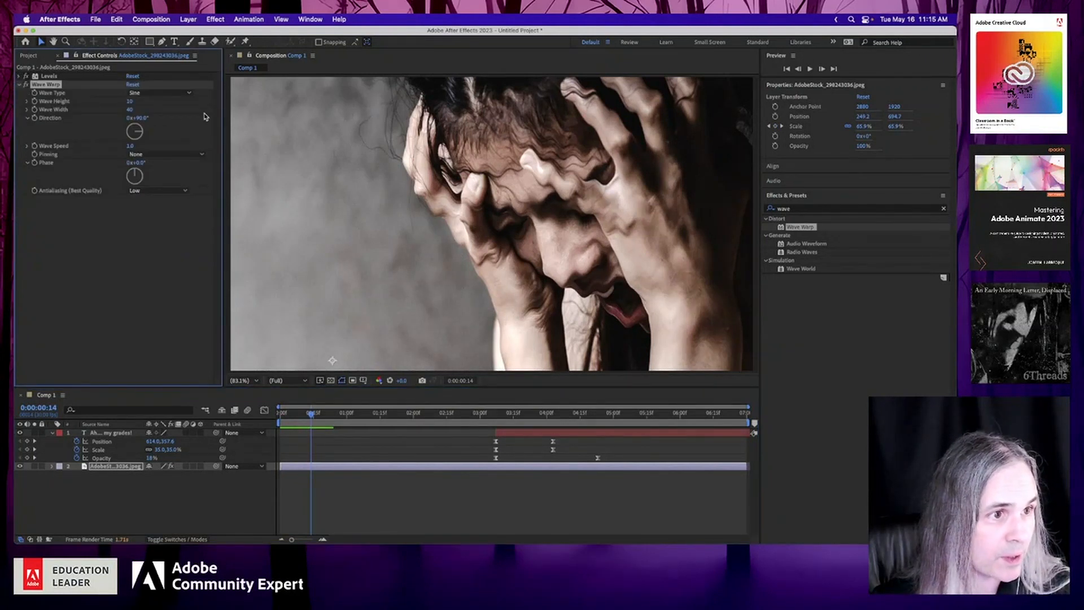
mouse_move(131, 101)
left_mouse_down()
mouse_move(141, 101)
mouse_move(115, 101)
mouse_move(136, 104)
left_mouse_up()
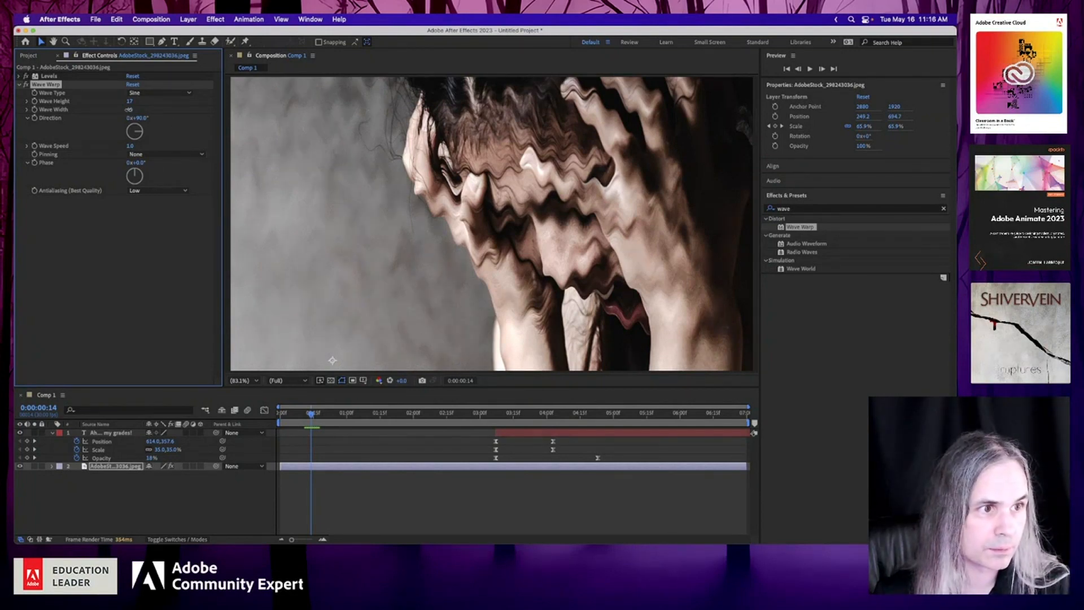
left_click_drag(129, 109, 139, 109)
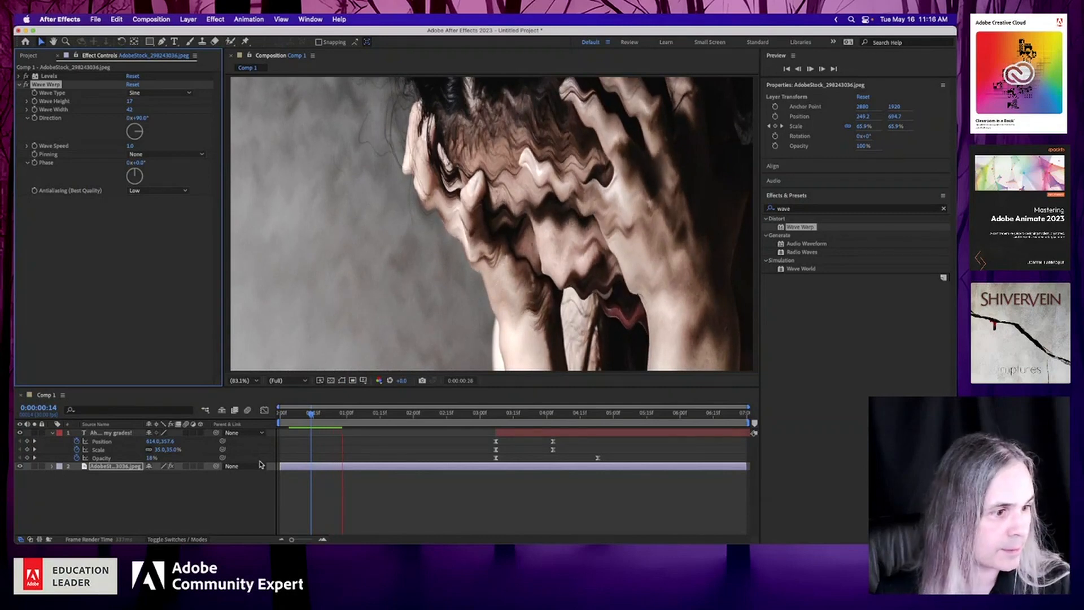
key("space")
left_click(294, 415)
key("space")
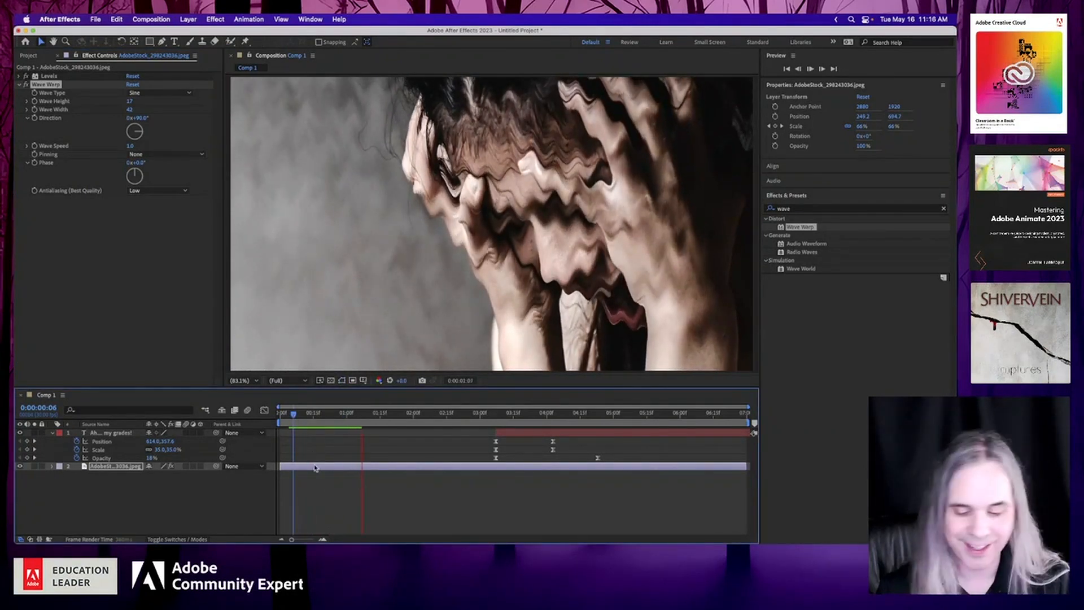
key("space")
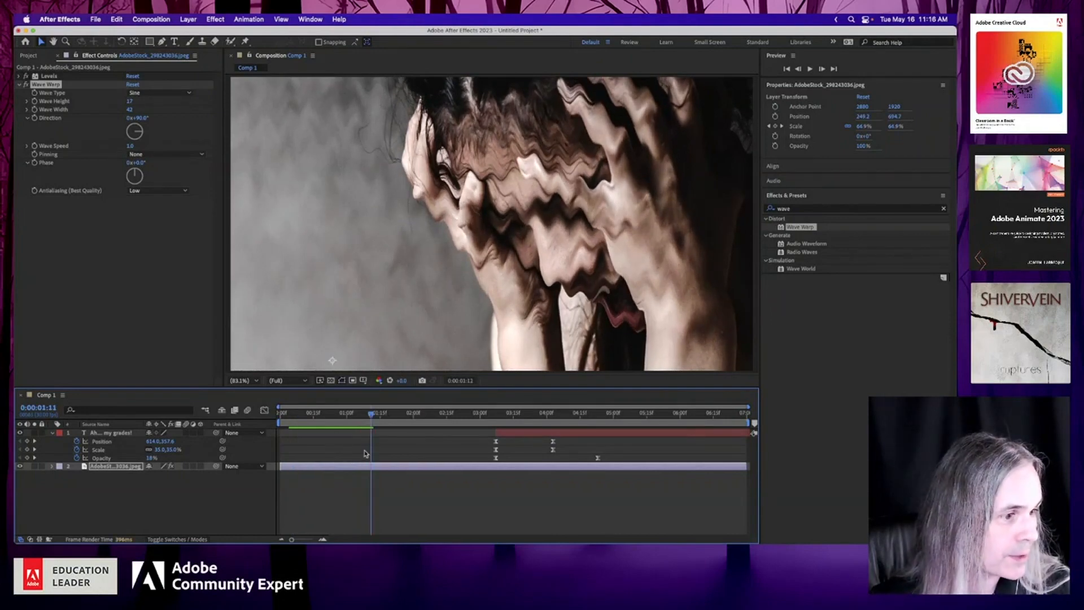
Keyframe Wave Height and Wave Width at 0:00:00:00, and set them to 2 and 9 at 0:00:04:14.
left_click_drag(357, 417, 264, 411)
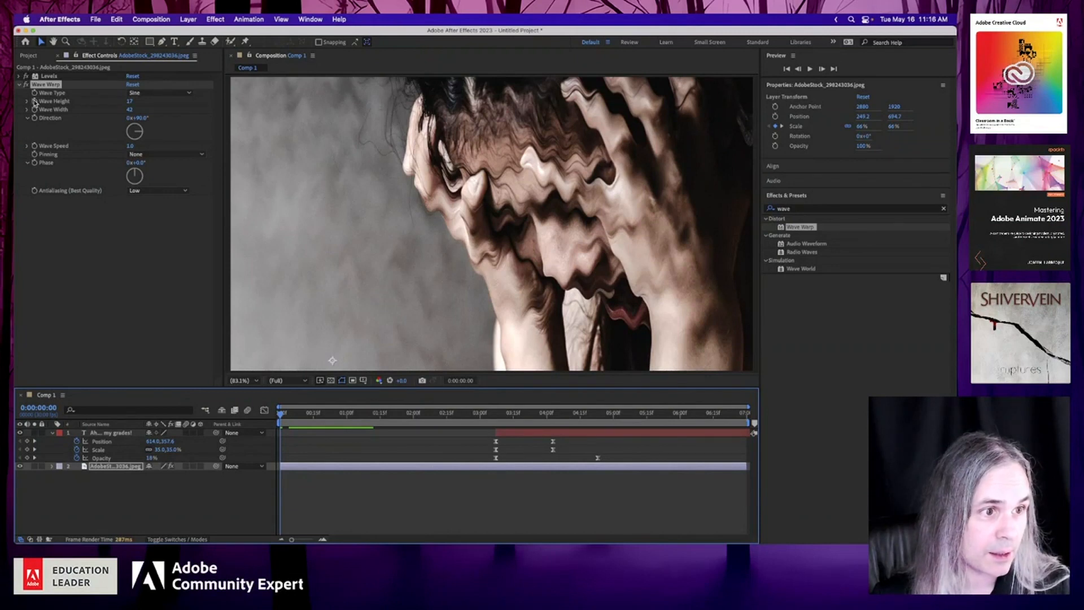
left_click(35, 107)
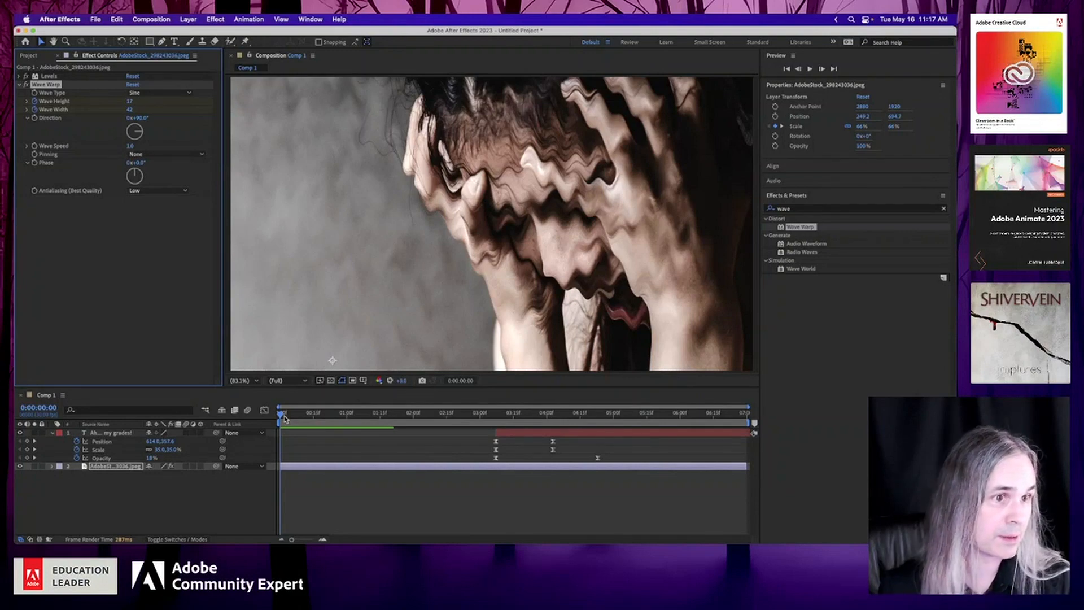
left_click_drag(281, 416, 580, 435)
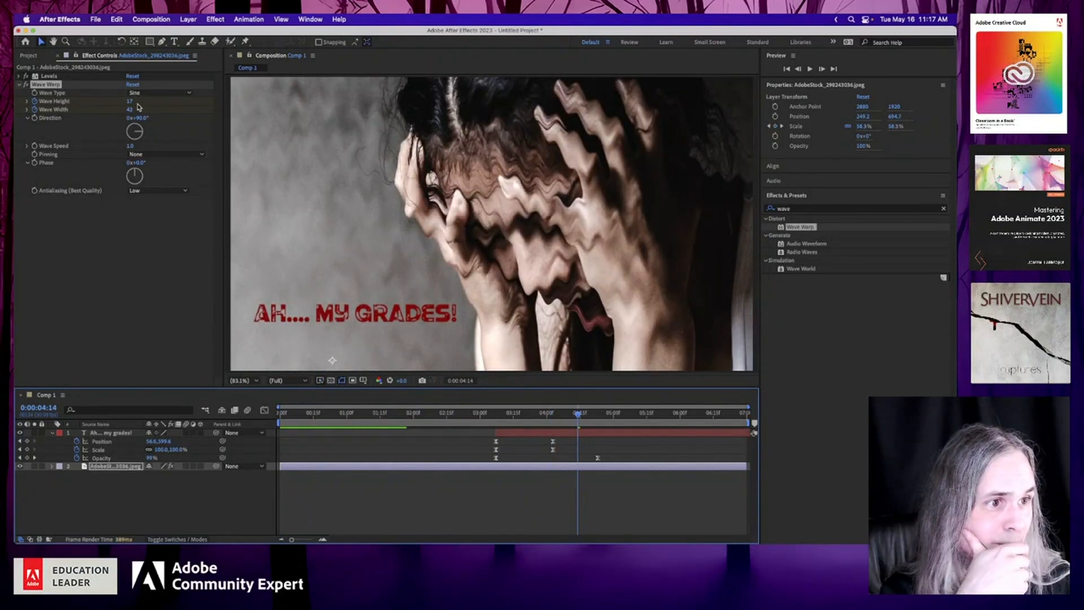
left_click_drag(129, 101, 32, 112)
left_click_drag(130, 110, 70, 111)
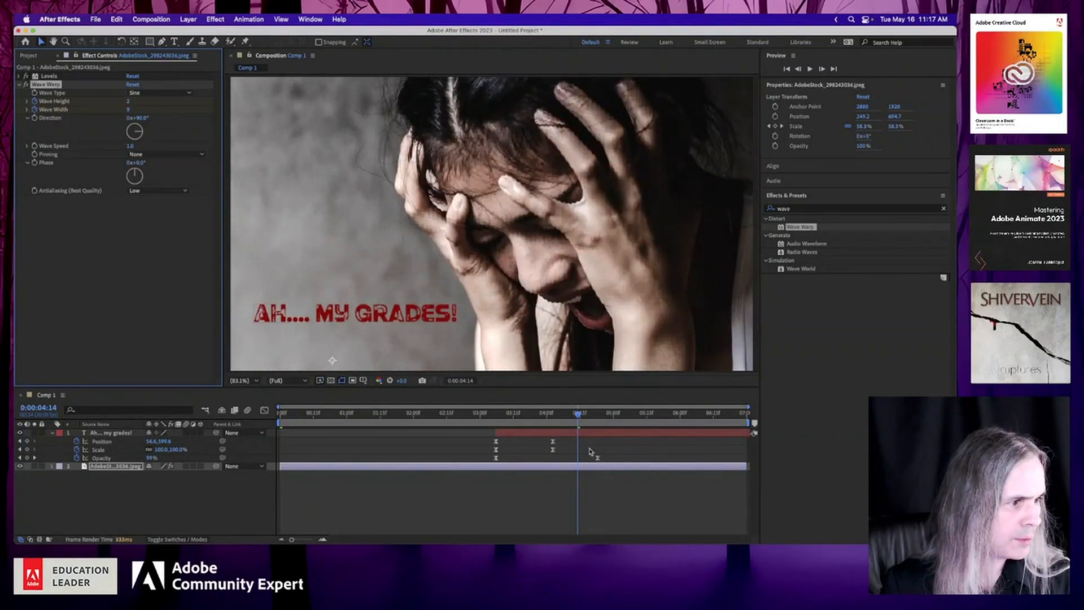
Set Wave Width to 19 at 0:00:04:26 and preview the end of the distortion.
key("space")
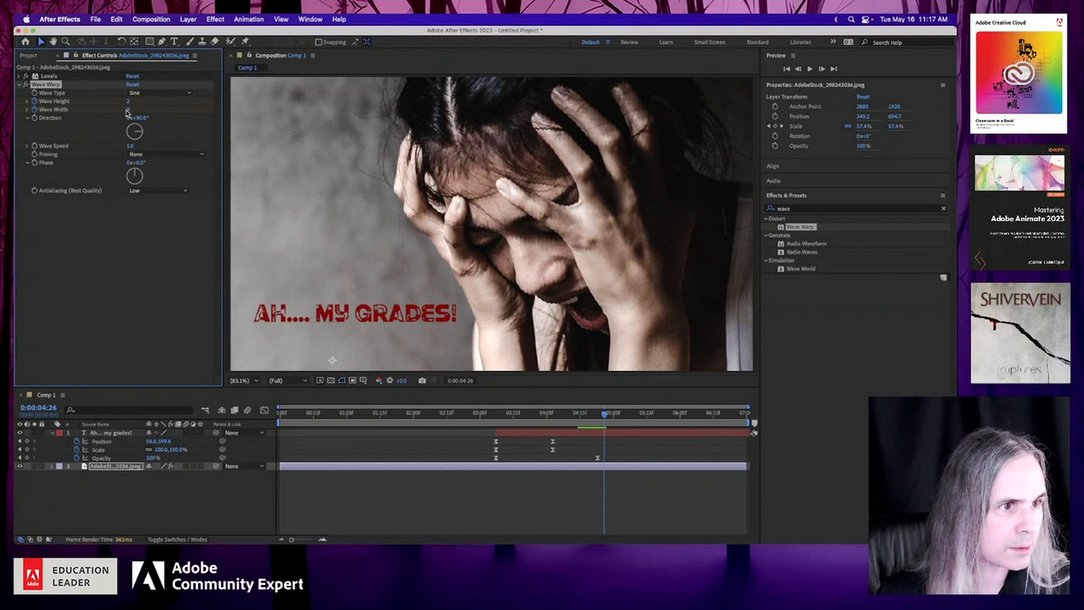
left_click_drag(125, 112, 181, 121)
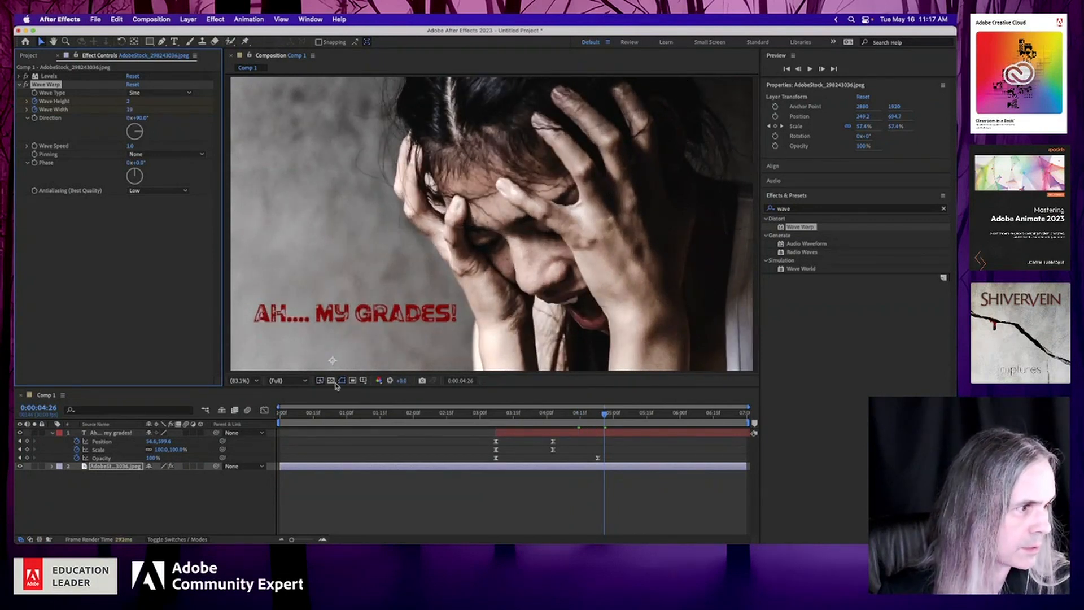
key("space")
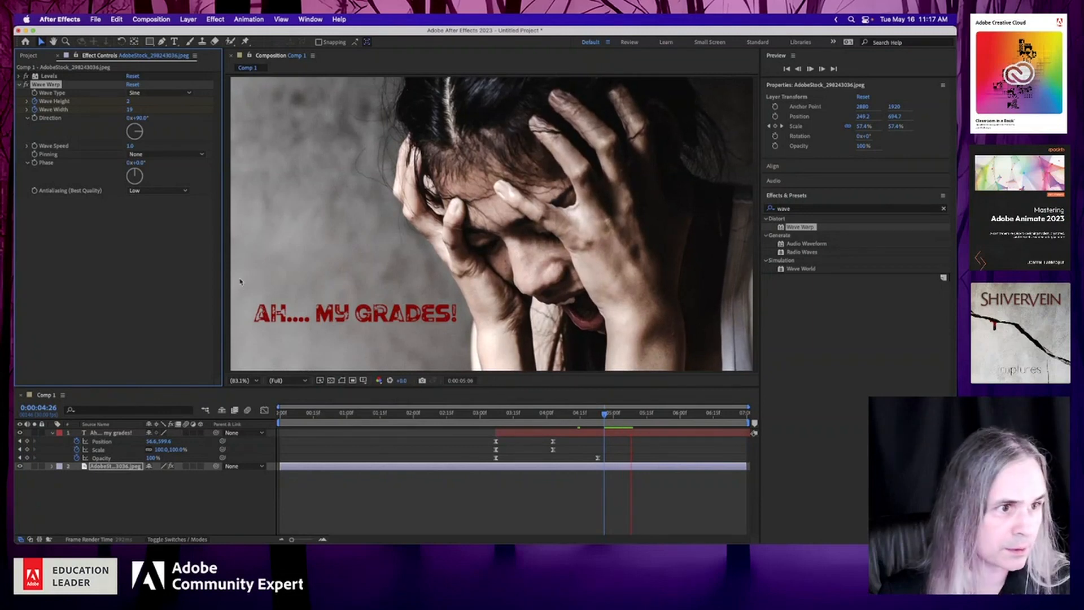
key("space")
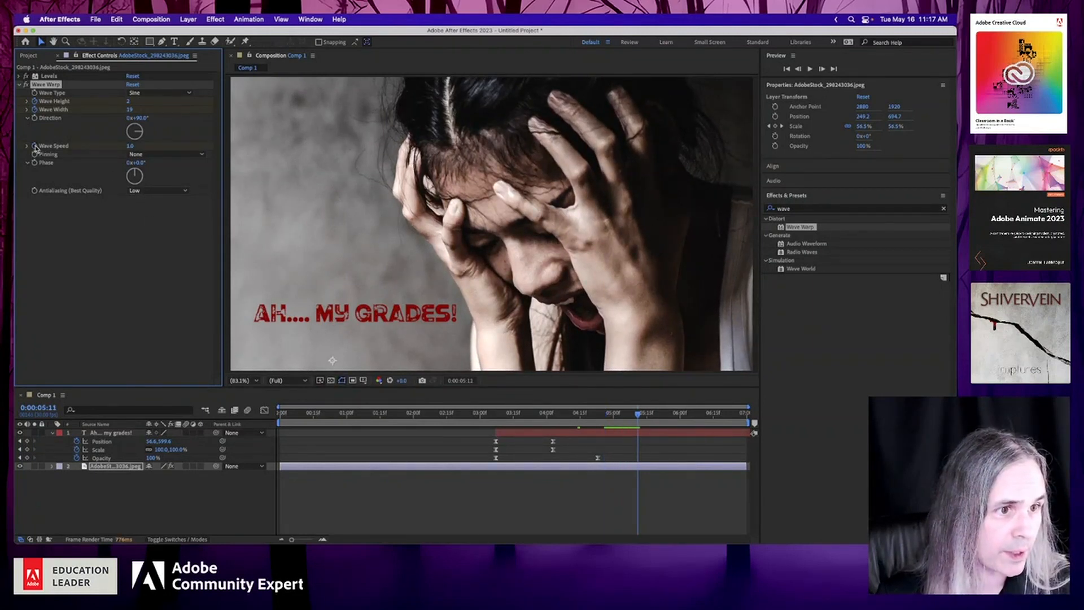
Reveal the image layer's Wave Warp properties in the timeline and add a Wave Speed keyframe at 0:00:00:00.
key("Home")
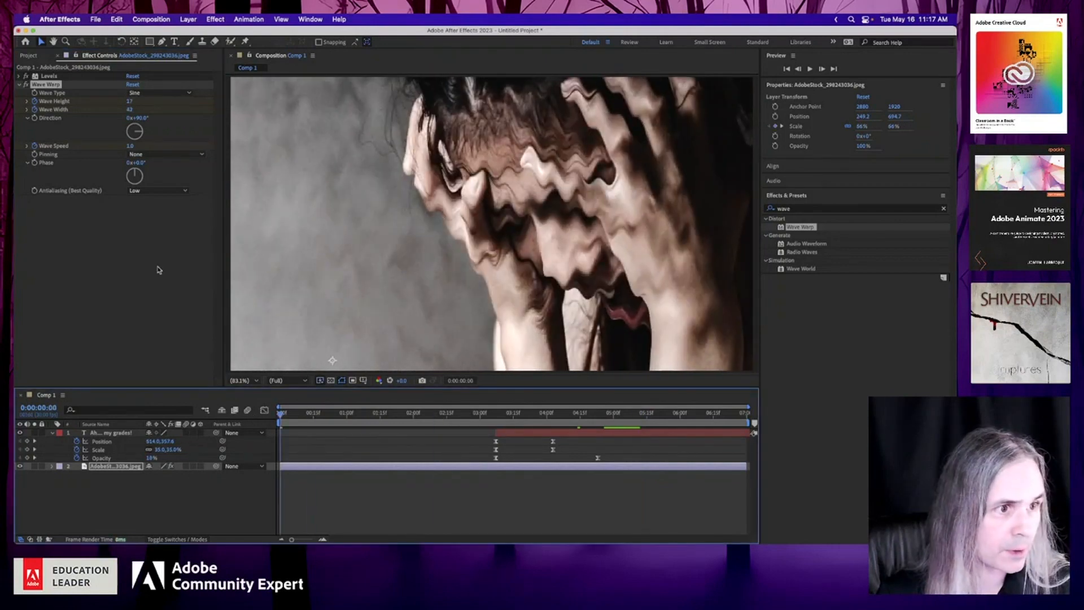
left_click(27, 147)
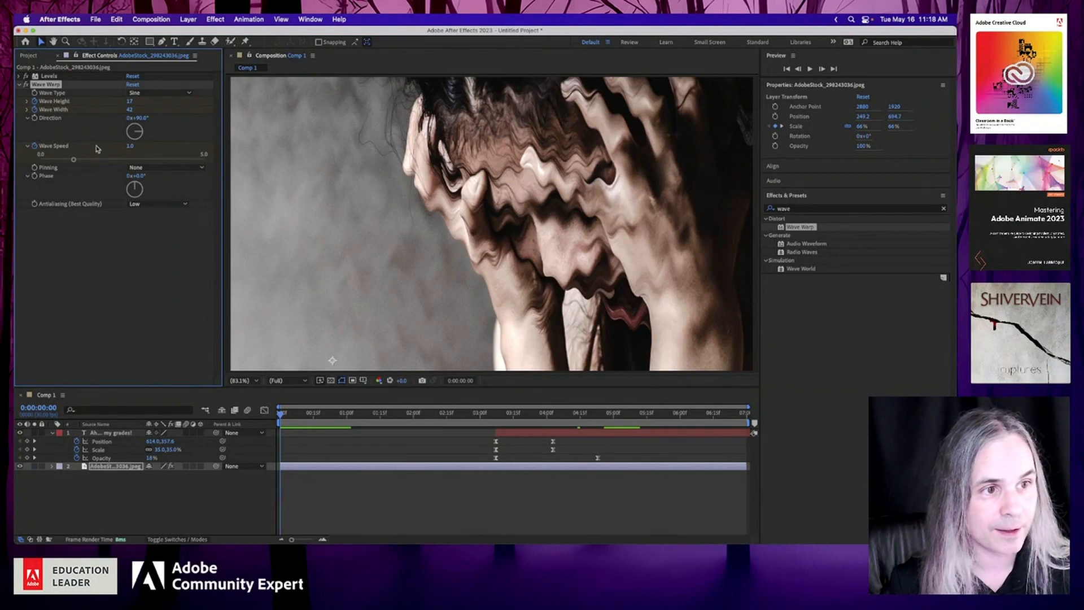
left_click(52, 467)
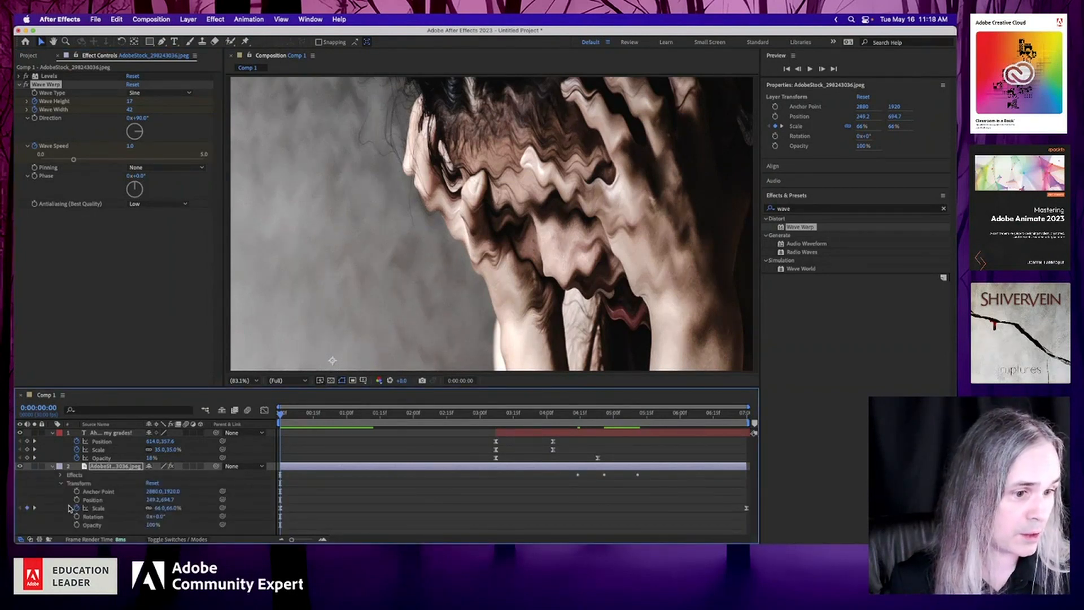
left_click(62, 477)
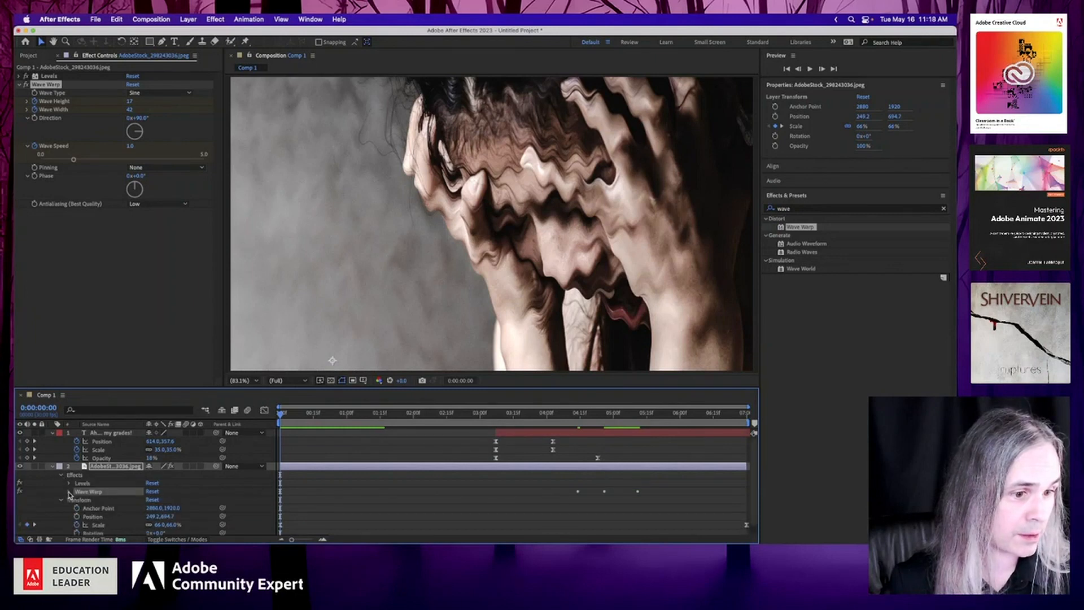
left_click(69, 492)
left_click(27, 497)
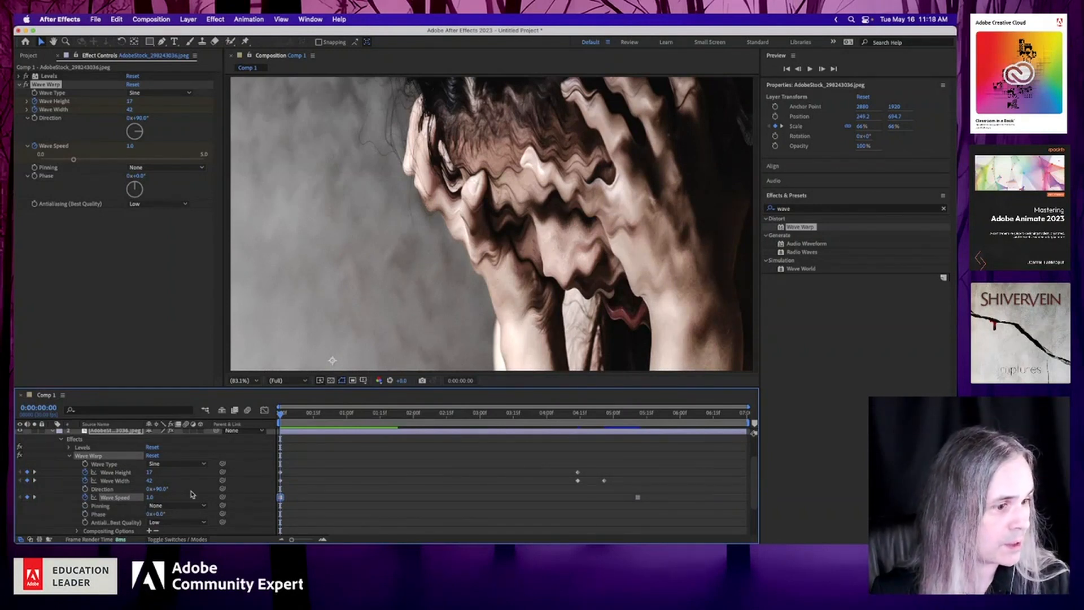
Set the Wave Speed keyframe at 0:00:05:11 to 0.3.
mouse_move(281, 500)
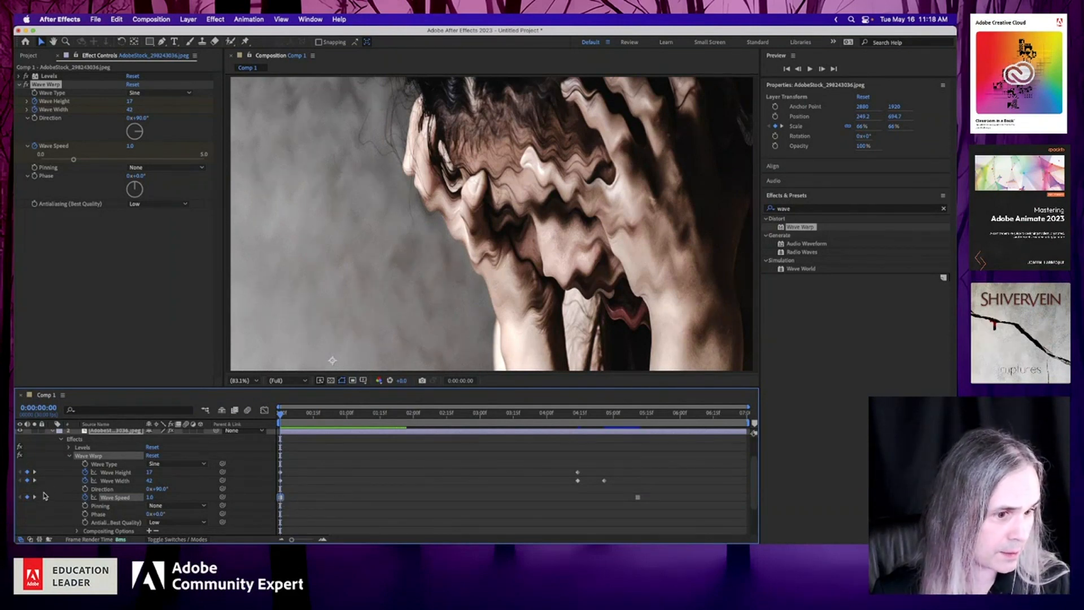
left_click(35, 499)
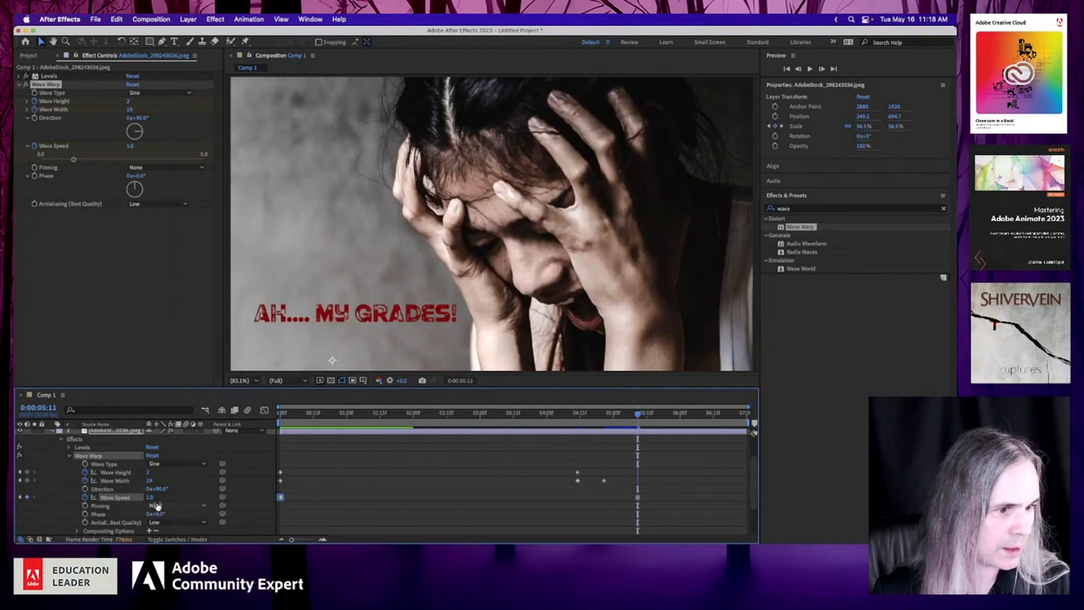
left_click_drag(149, 497, 139, 499)
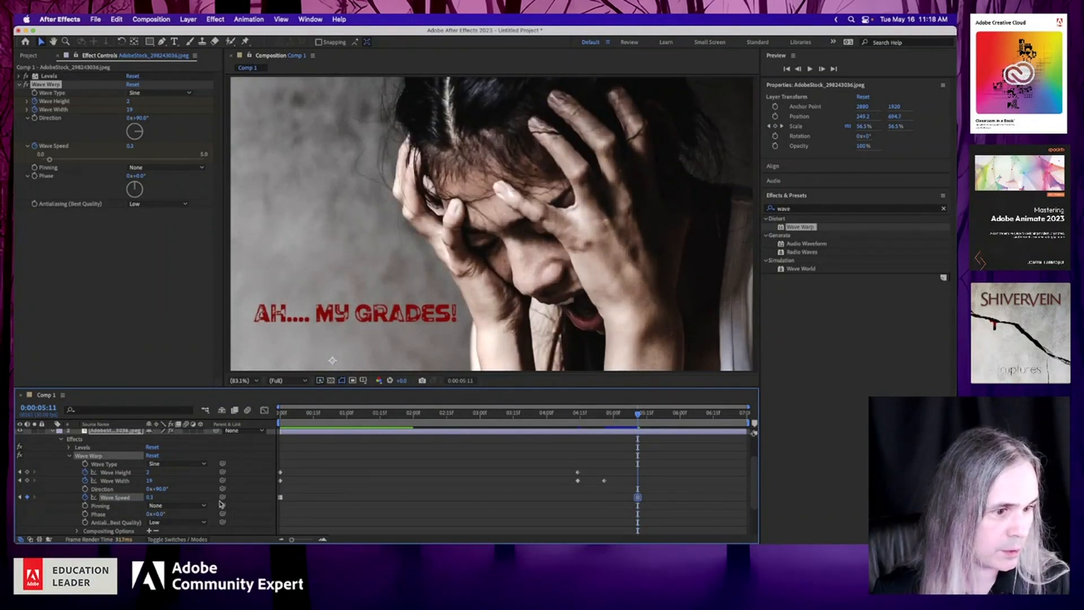
key("super+s")
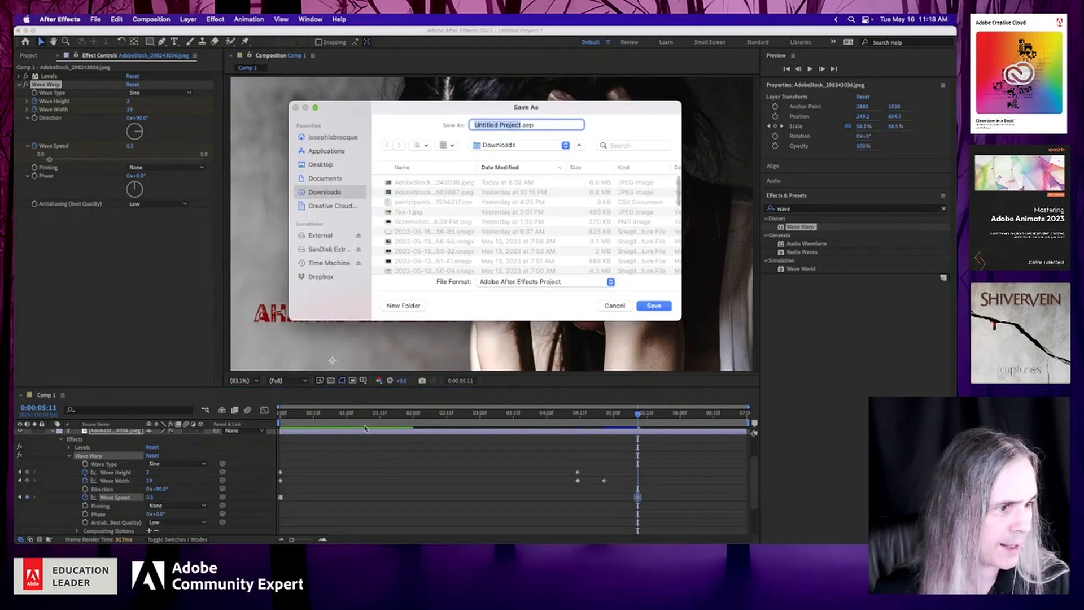
left_click(620, 309)
Preview the animated Wave Warp distortion from the start of the composition.
key("Home")
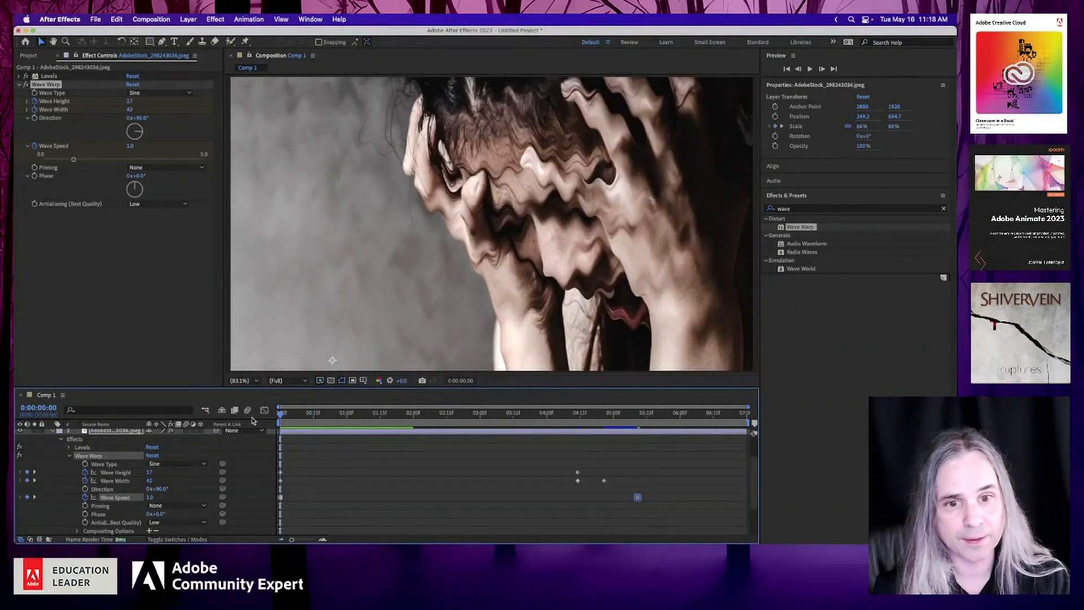
key("space")
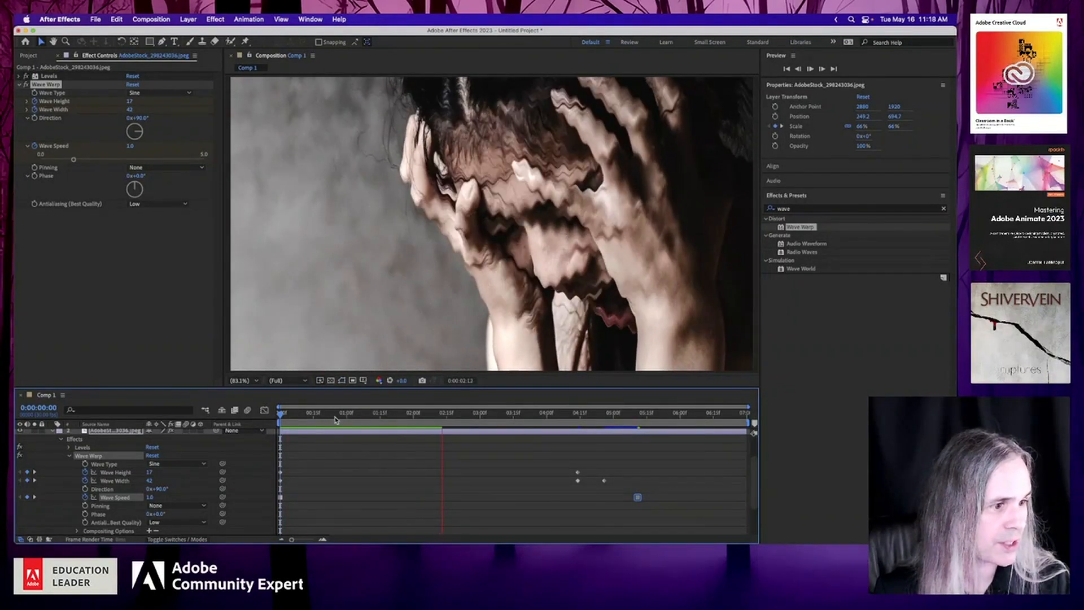
left_click_drag(336, 416, 262, 419)
key("space")
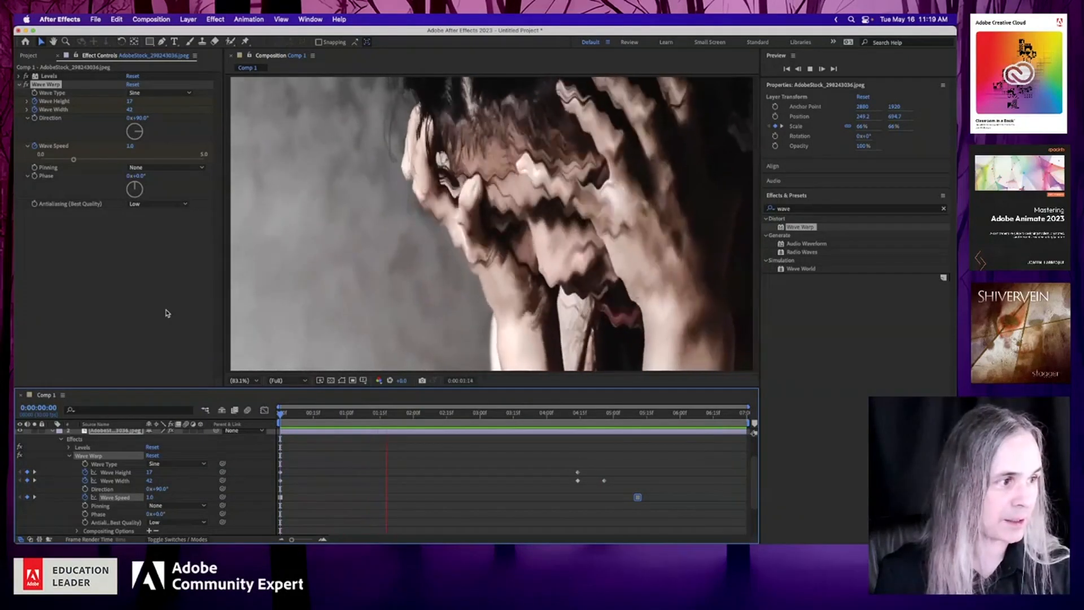
key("space")
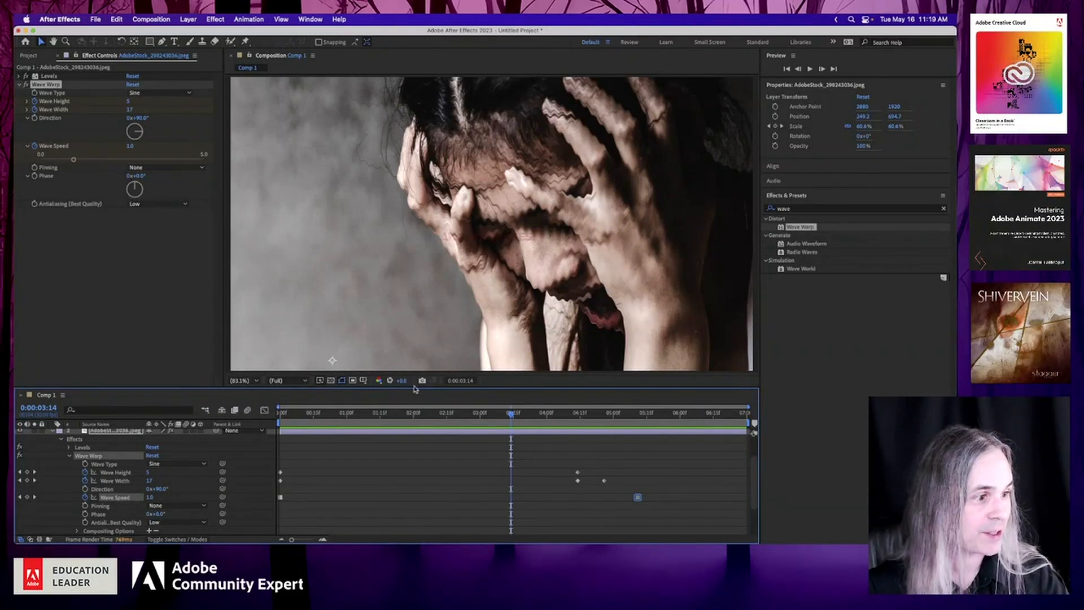
Move to 0:00:05:06 and apply the Shatter effect to the title text layer.
left_click_drag(559, 415, 627, 419)
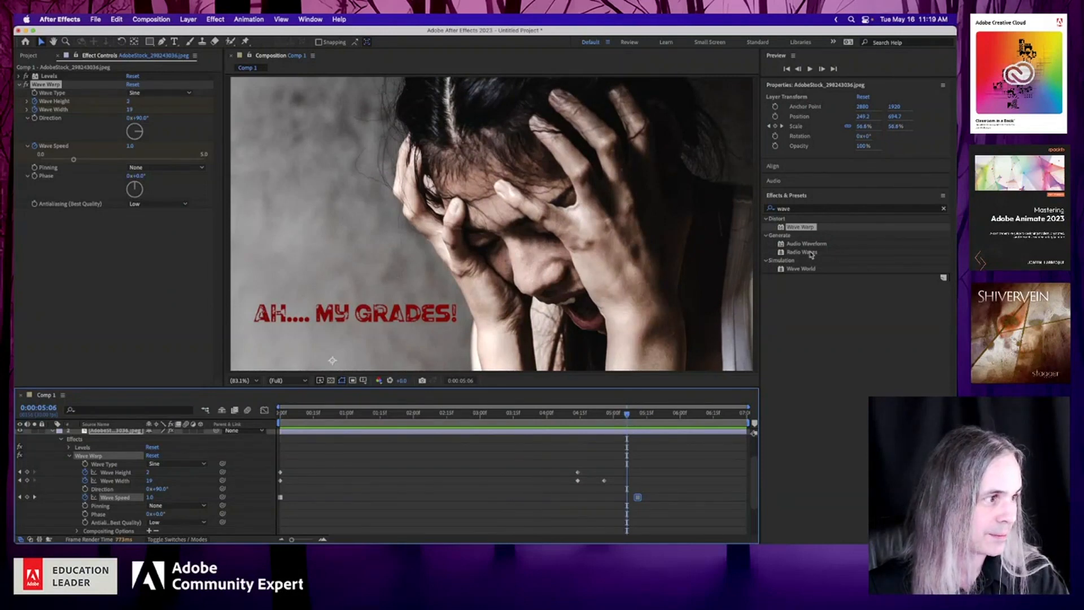
left_click(788, 209)
type("sh")
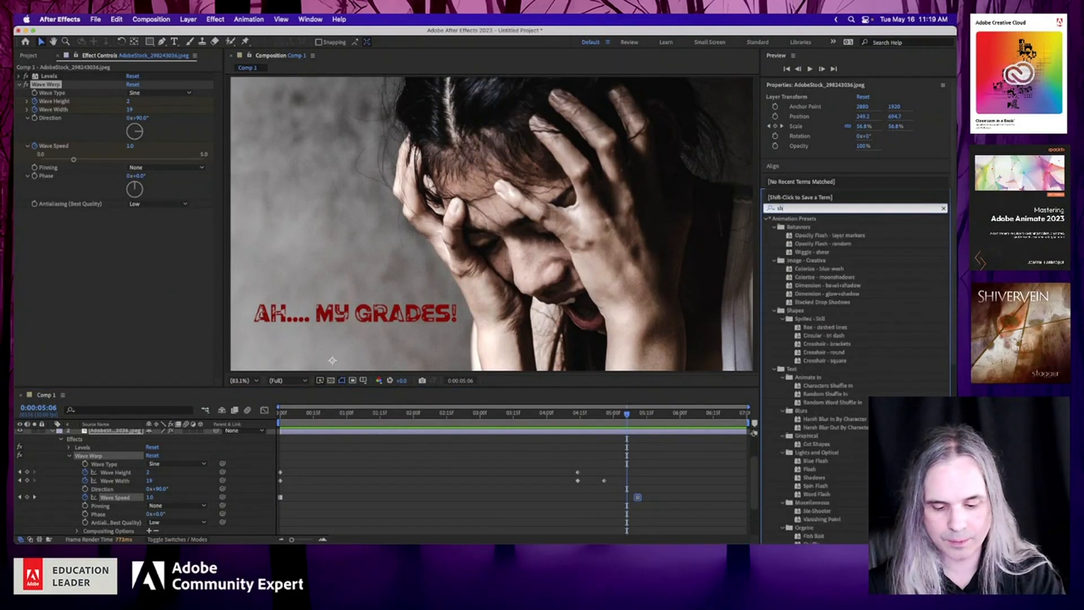
type("atter")
left_click_drag(794, 227, 360, 321)
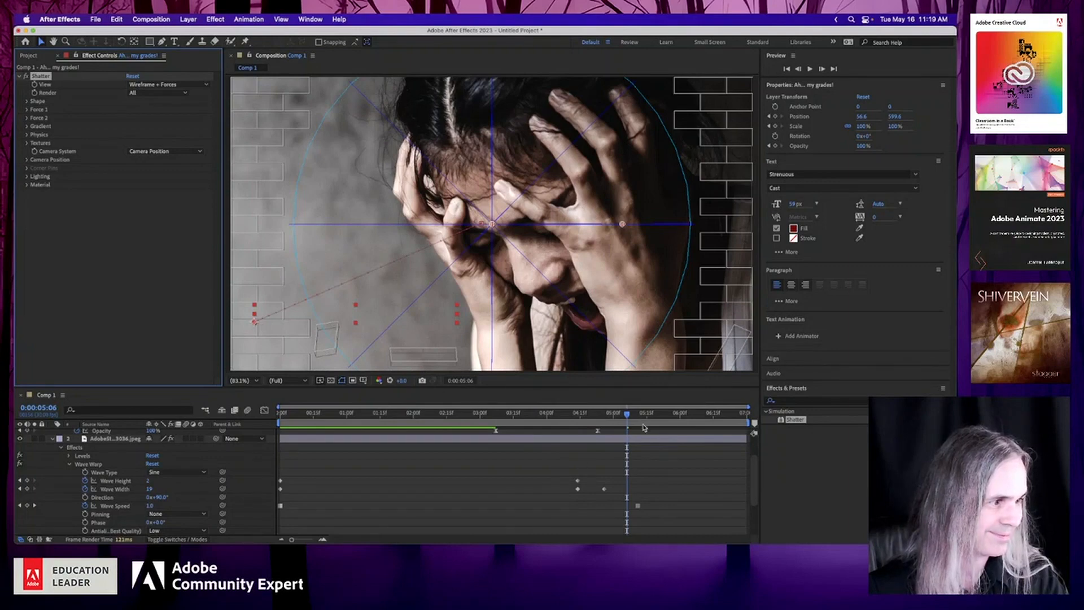
Scrub the timeline back from 0:00:05:06 to examine the Shatter effect on the title.
left_click(627, 416)
left_click_drag(627, 416, 579, 425)
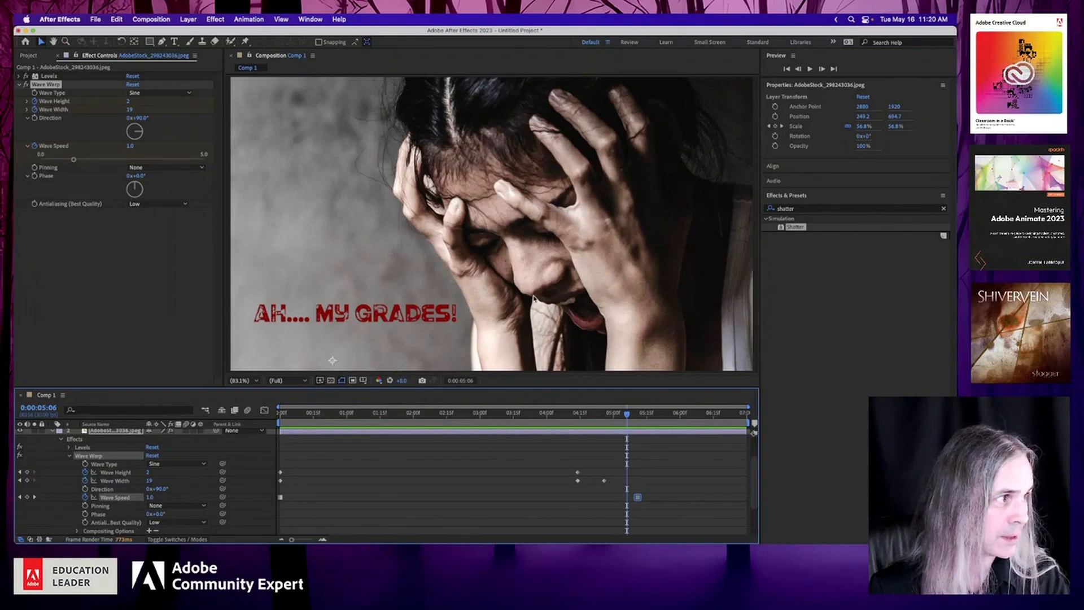
Render Comp 1 through the Render Queue as an H.264 movie named grades.mp4 in the Downloads folder.
left_click(162, 331)
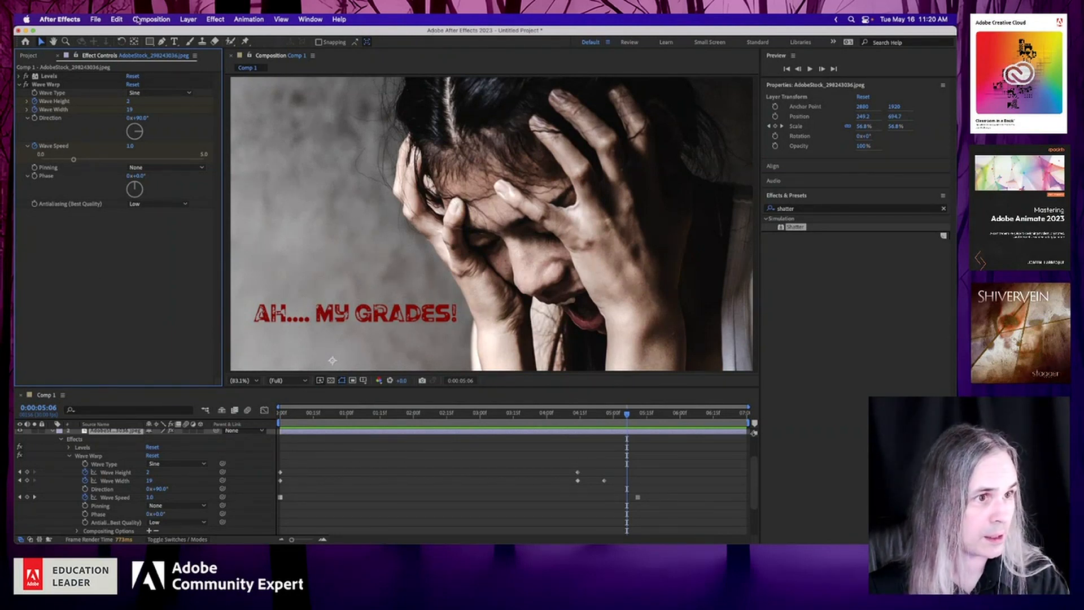
left_click(143, 19)
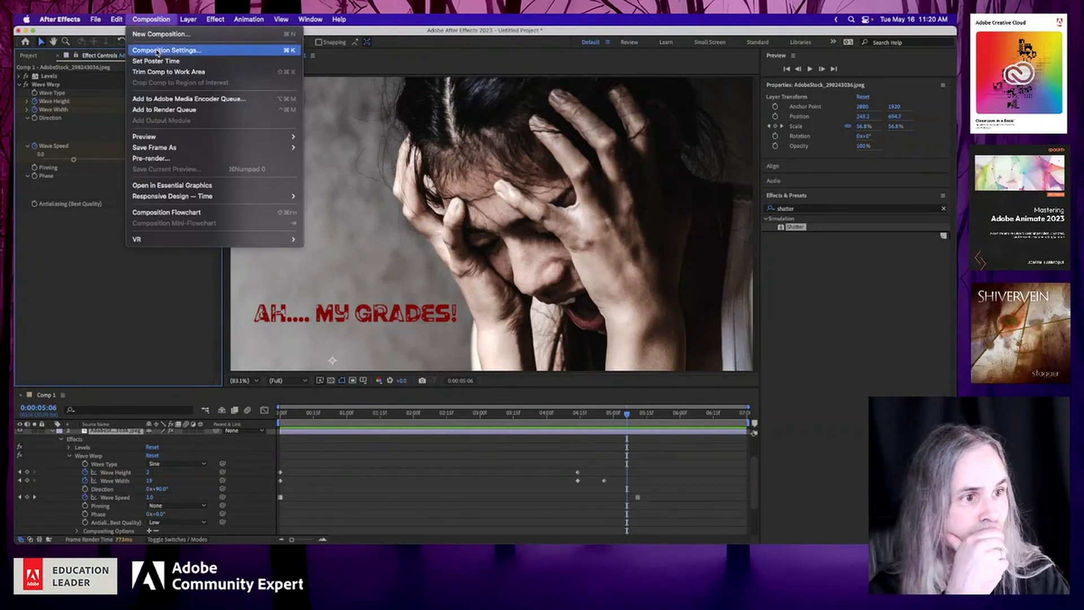
left_click(199, 111)
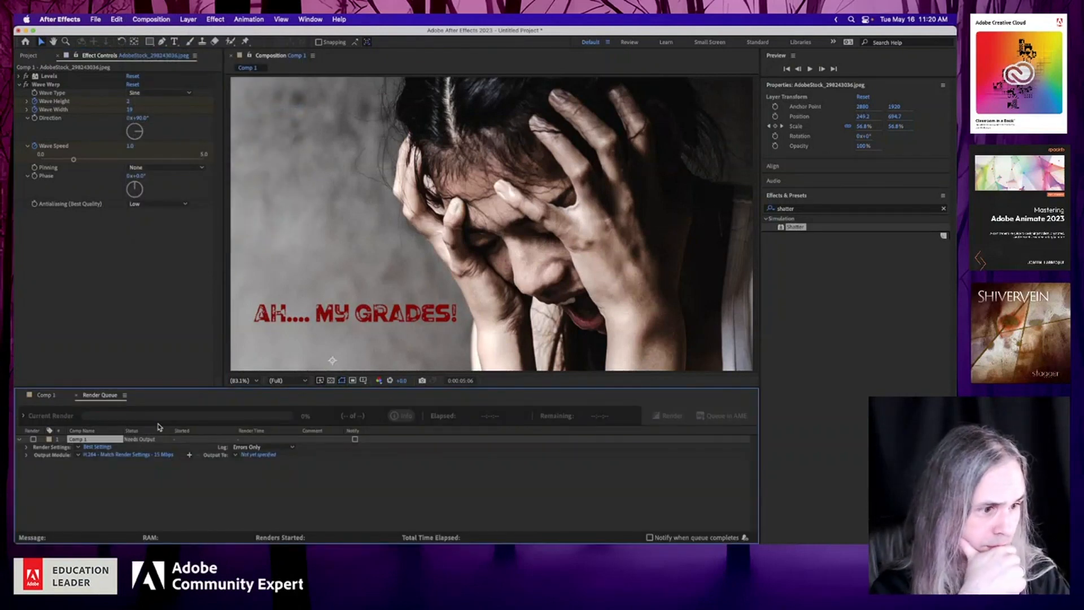
left_click(258, 456)
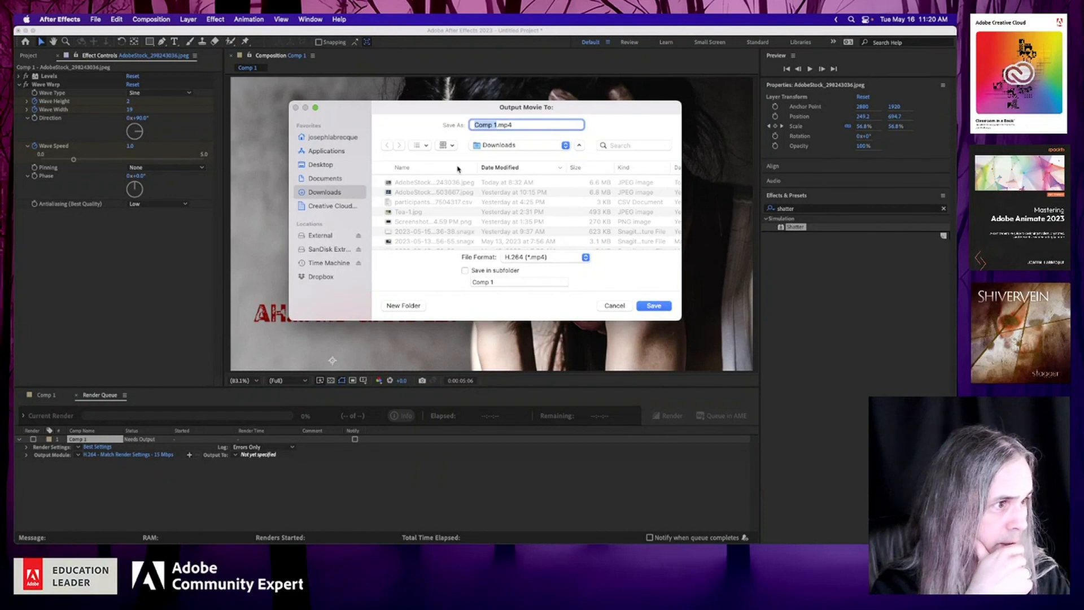
type("grades")
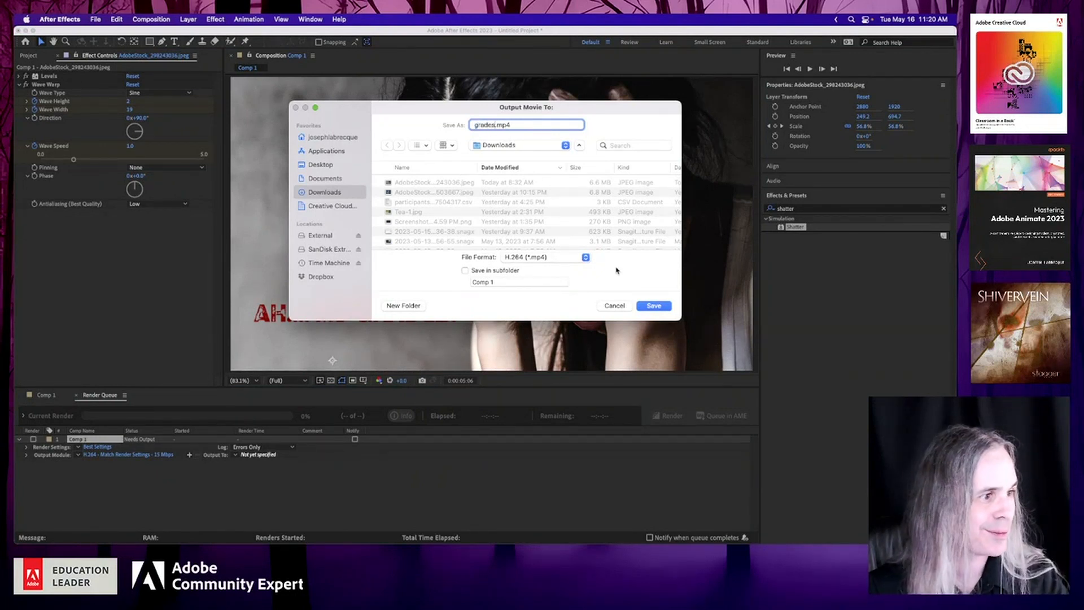
left_click(663, 308)
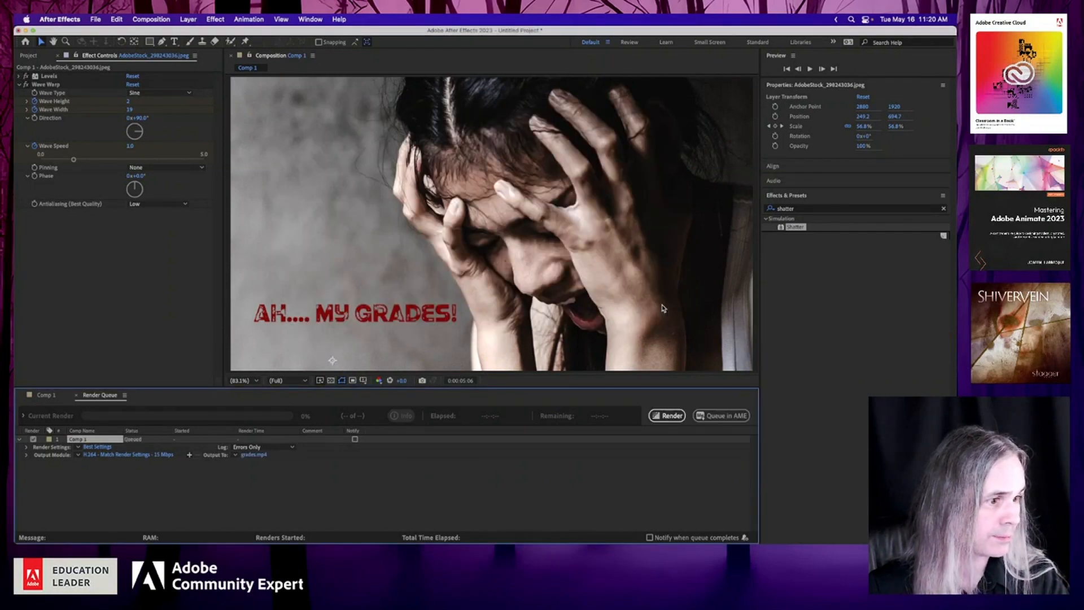
left_click(670, 415)
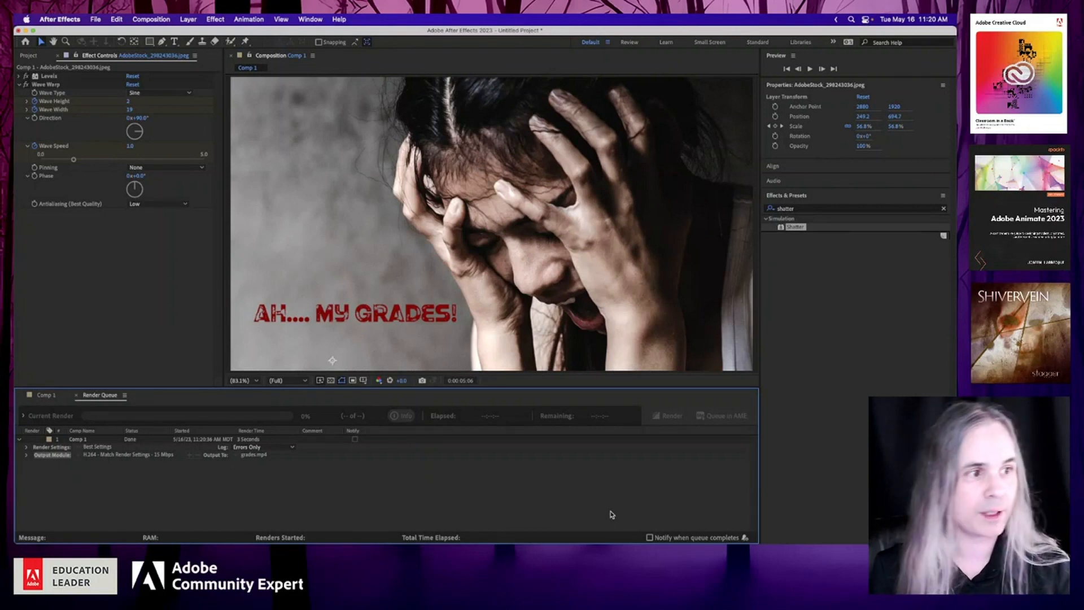
Return to the Comp 1 timeline and draw a light blue rectangle about 231 by 236 px on a new shape layer above the title.
left_click(50, 396)
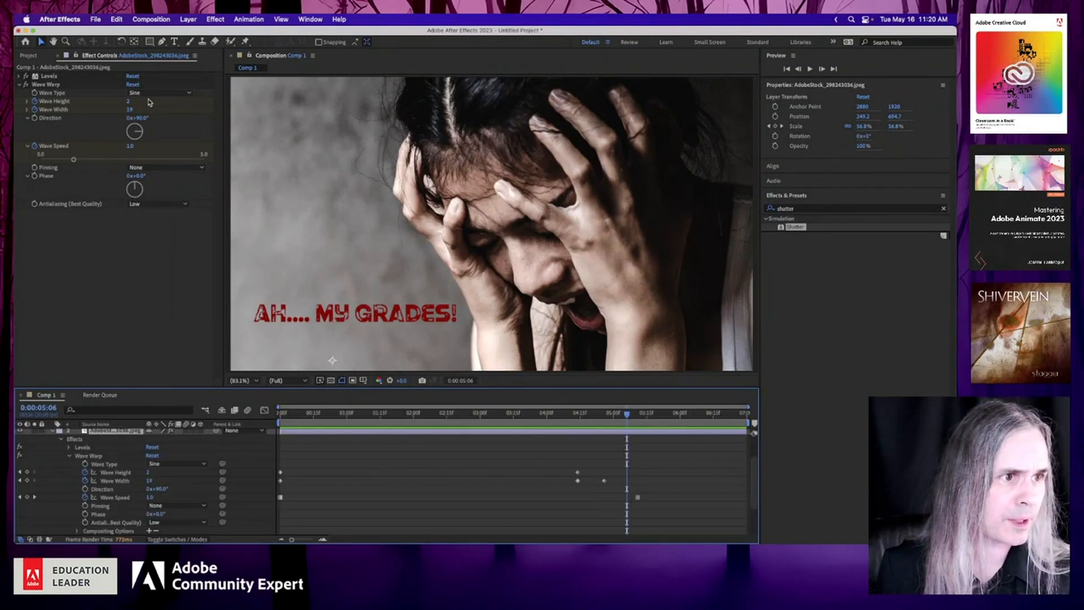
left_click(150, 41)
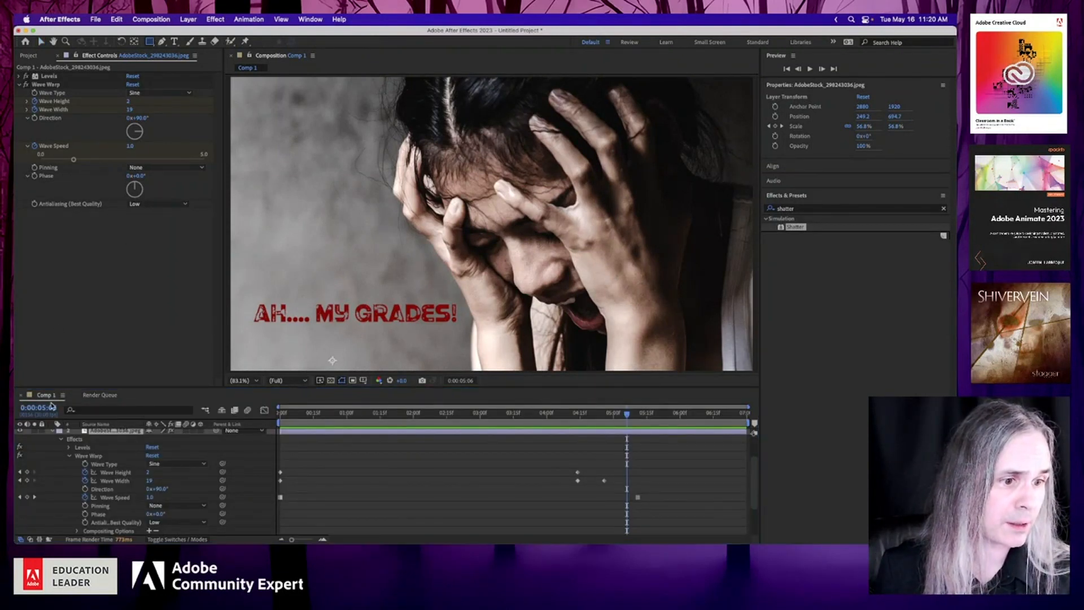
left_click(53, 432)
left_click(131, 521)
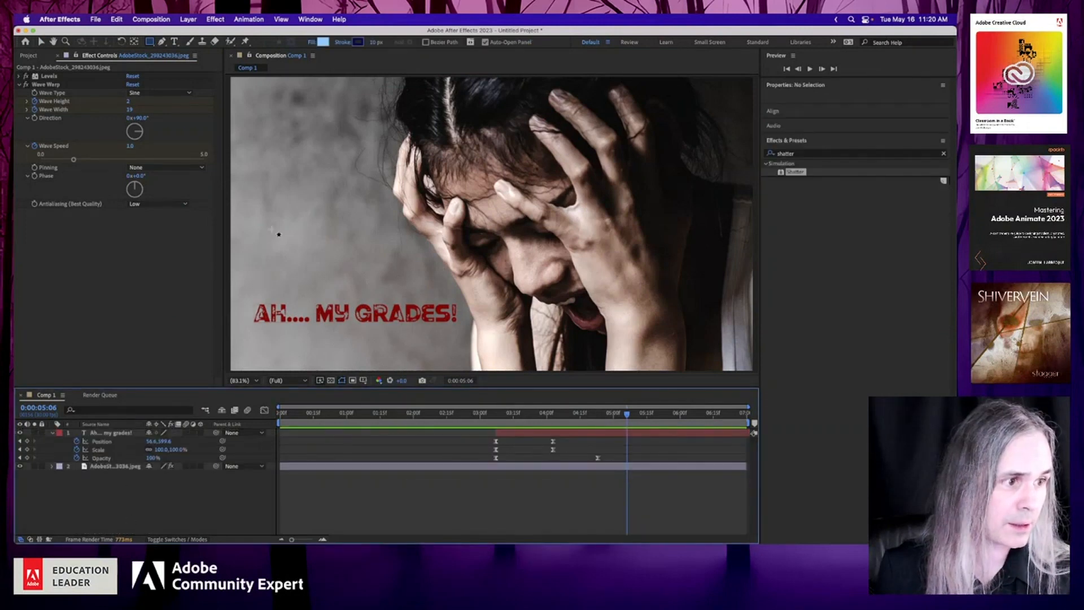
left_click_drag(282, 177, 378, 274)
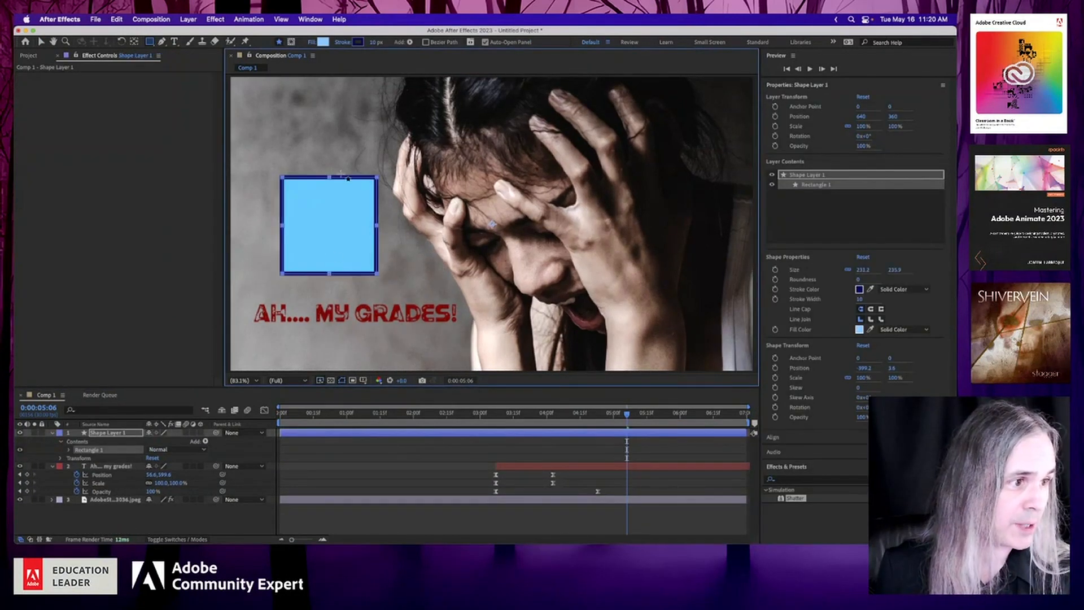